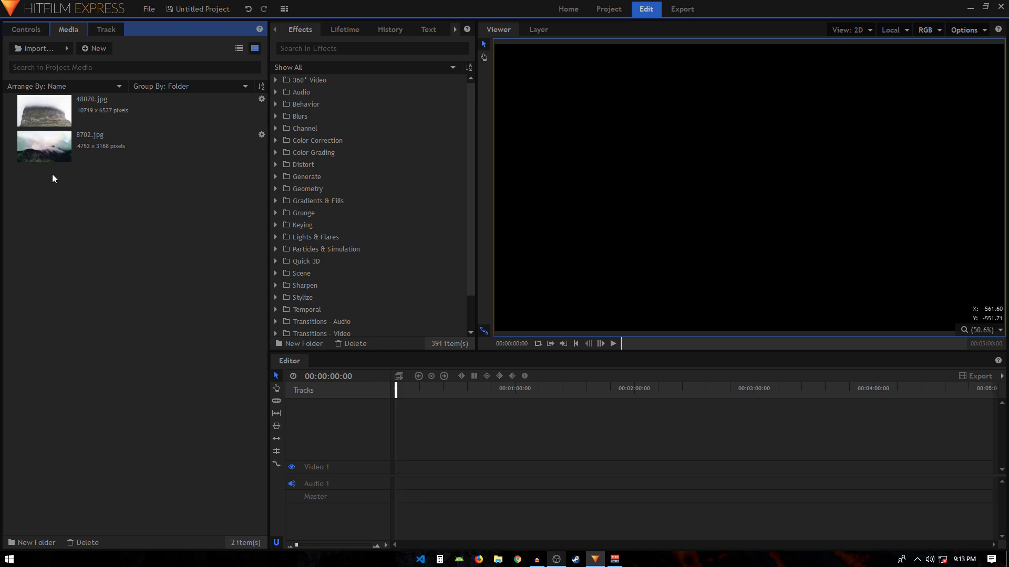
# Create a six-second composite shot named main with the 1080p Full HD @ 30 fps template
pyautogui.click(94, 48)
pyautogui.click(113, 62)
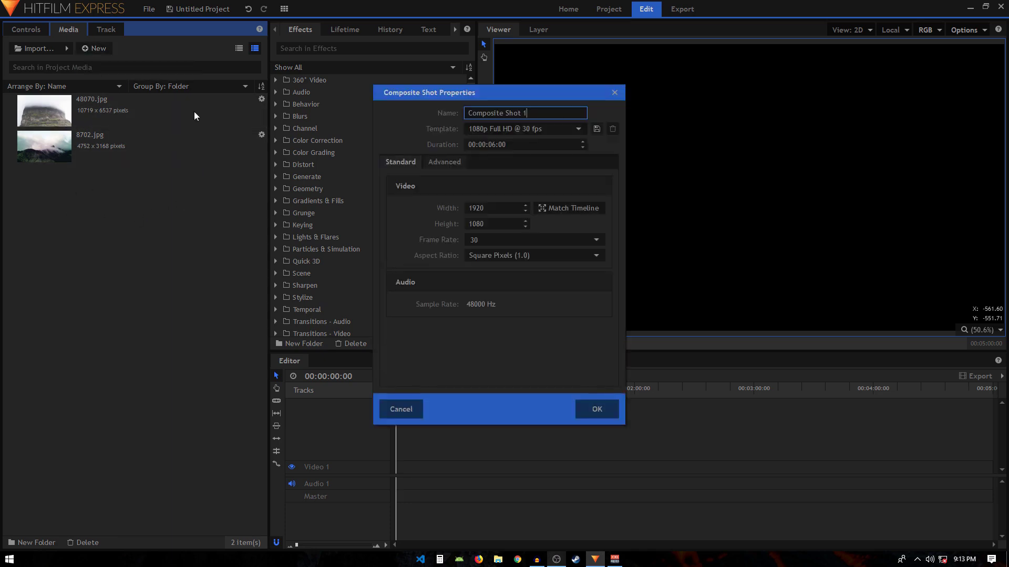
pyautogui.hotkey('ctrl', 'a')
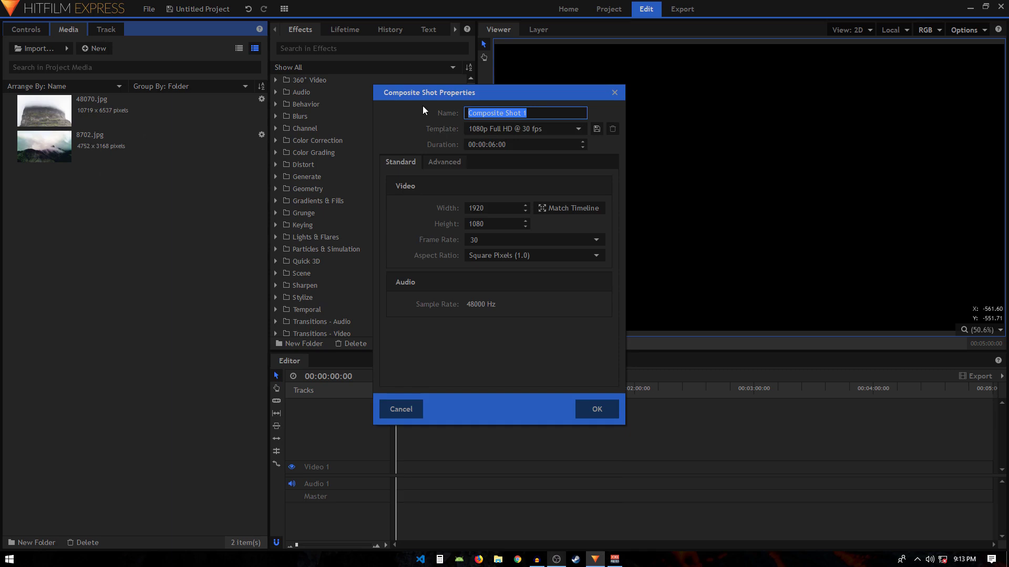
pyautogui.write('main')
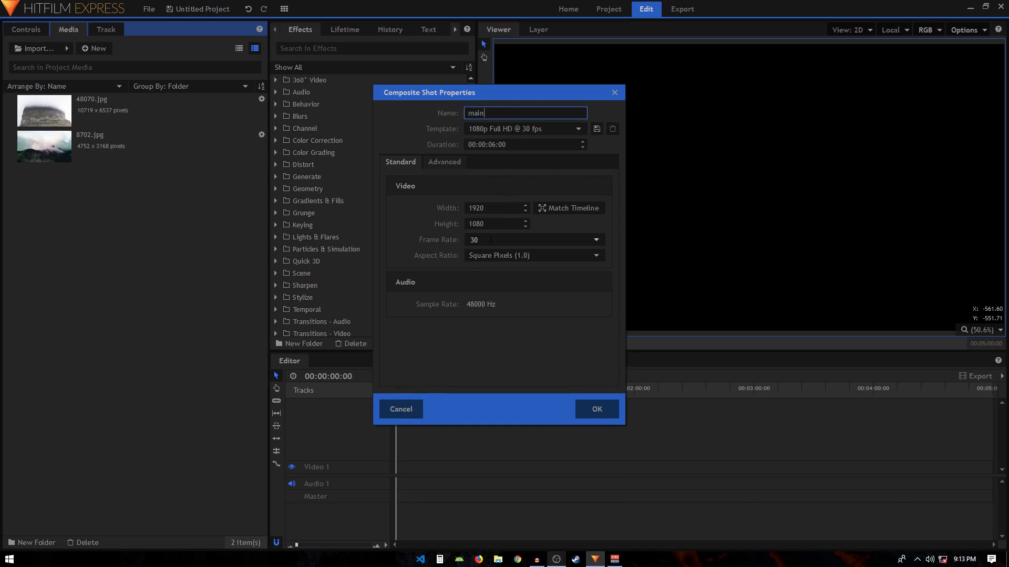
pyautogui.click(596, 409)
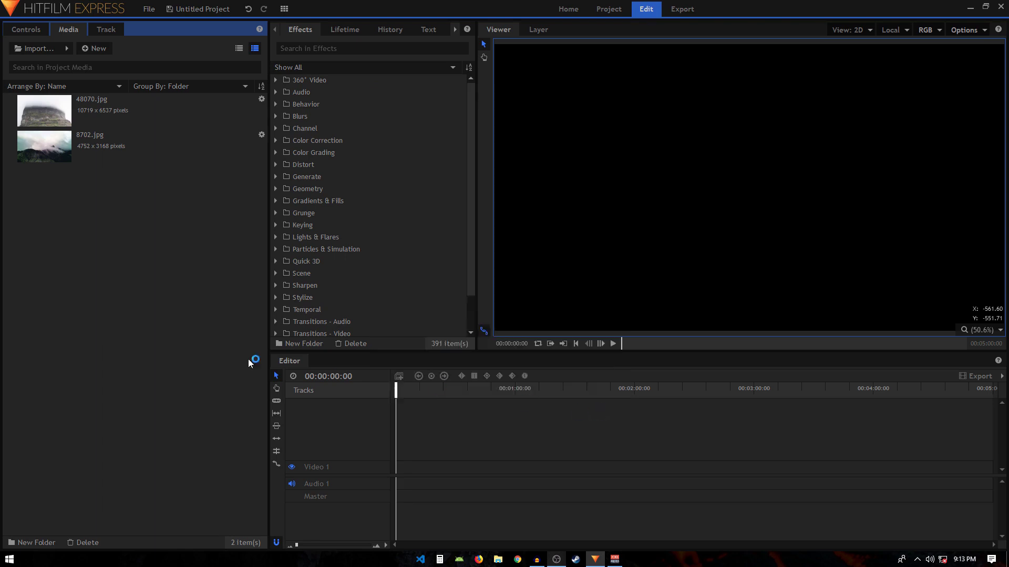
pyautogui.click(91, 48)
pyautogui.click(95, 60)
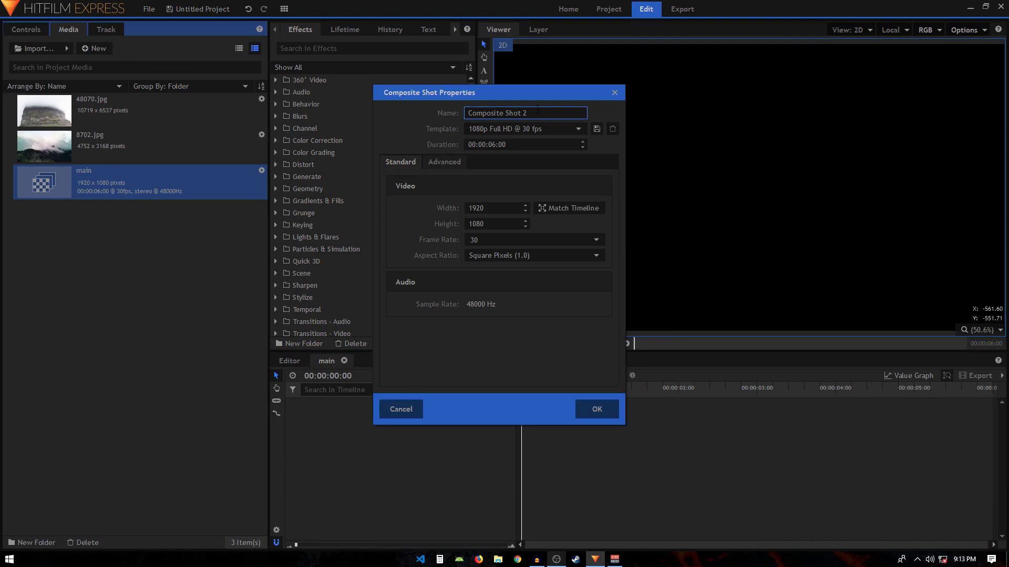
pyautogui.moveTo(524, 112); pyautogui.dragTo(408, 112)
pyautogui.write('image 1')
pyautogui.click(407, 408)
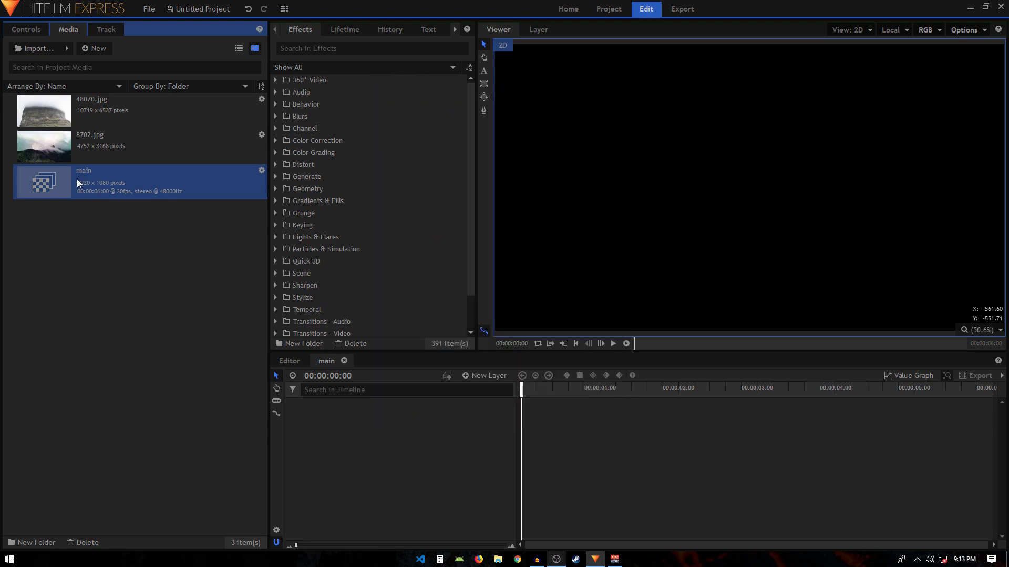
# Duplicate the main composite shot and rename the copy as image 1
pyautogui.hotkey('ctrl', 'd')
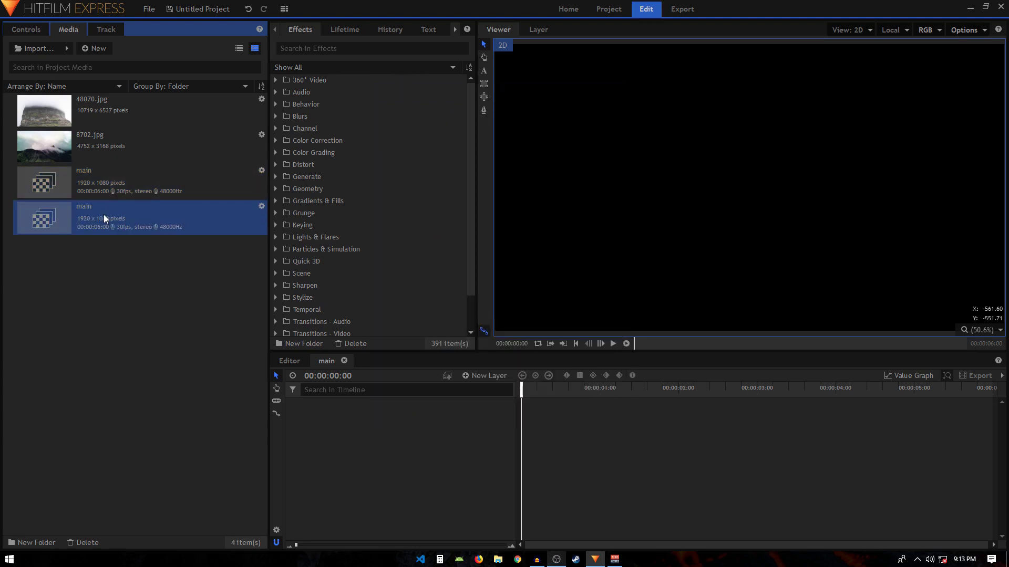
pyautogui.press('F2')
pyautogui.write('image 1')
pyautogui.press('Return')
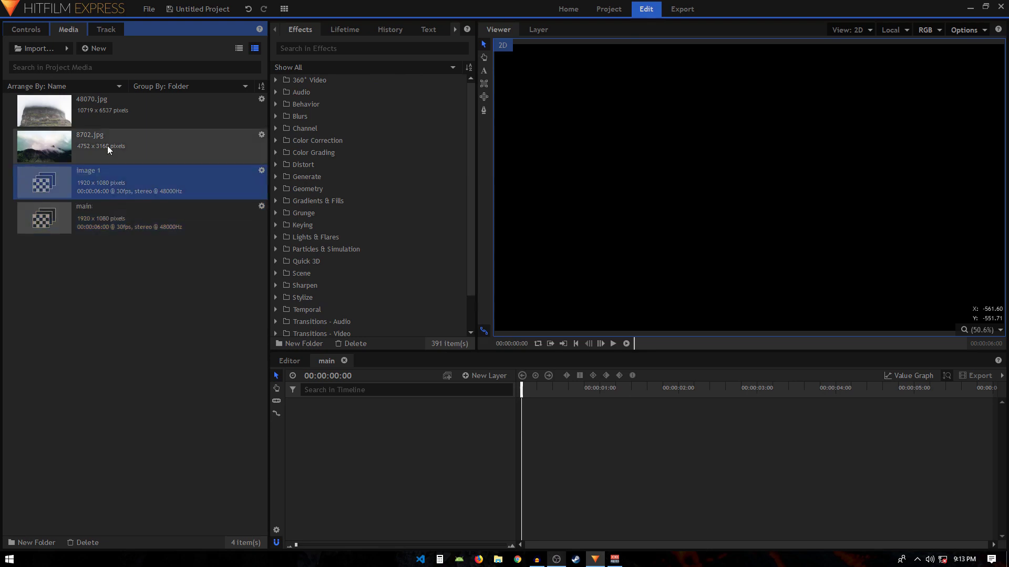
# Duplicate the image 1 composite shot and rename the copy as image 2
pyautogui.hotkey('ctrl', 'd')
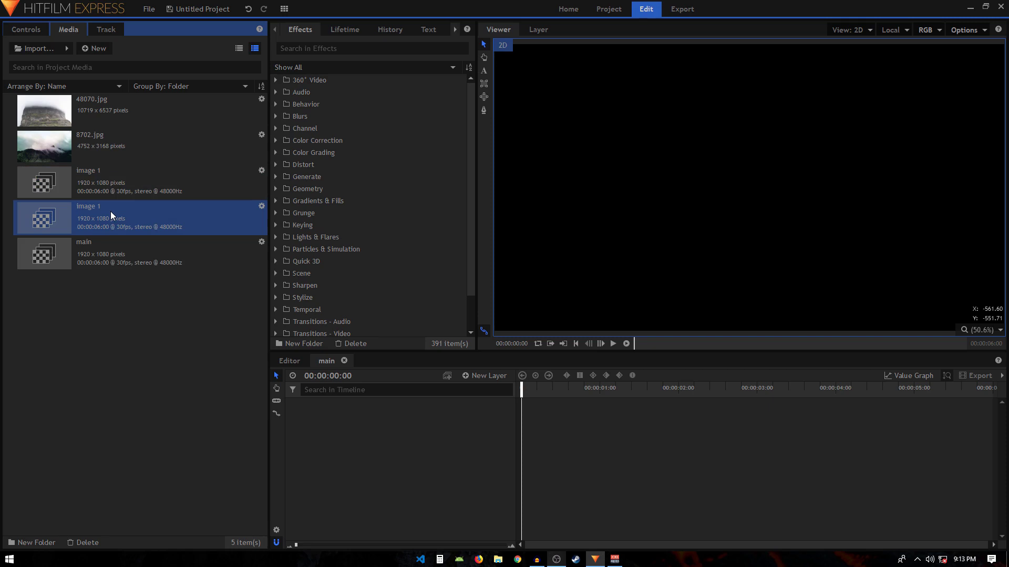
pyautogui.press('F2')
pyautogui.click(114, 208)
pyautogui.press('BackSpace')
pyautogui.write('2')
pyautogui.press('Return')
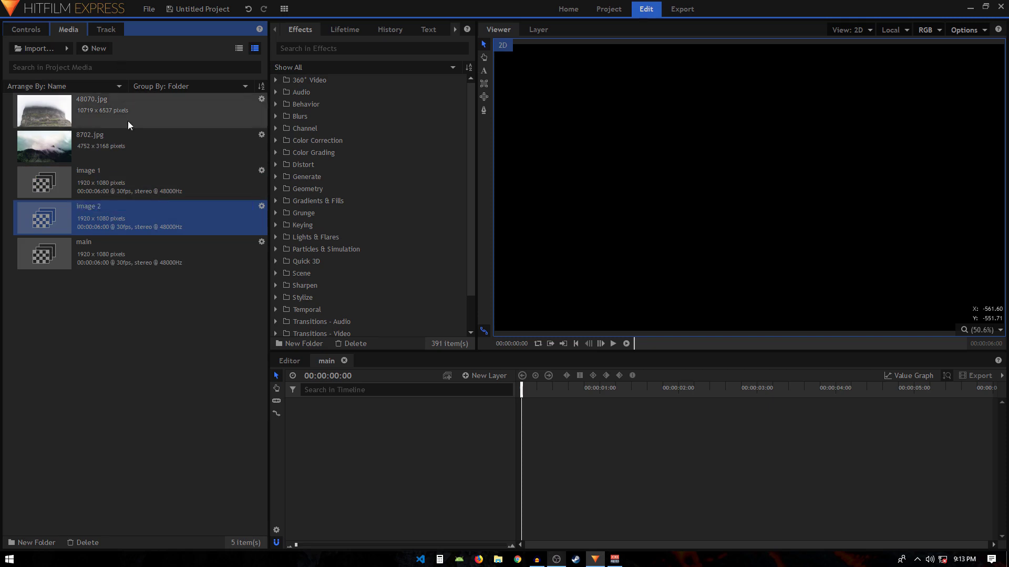
# Make another copy of the image 1 composite shot and rename it as image 1.1
pyautogui.click(127, 171)
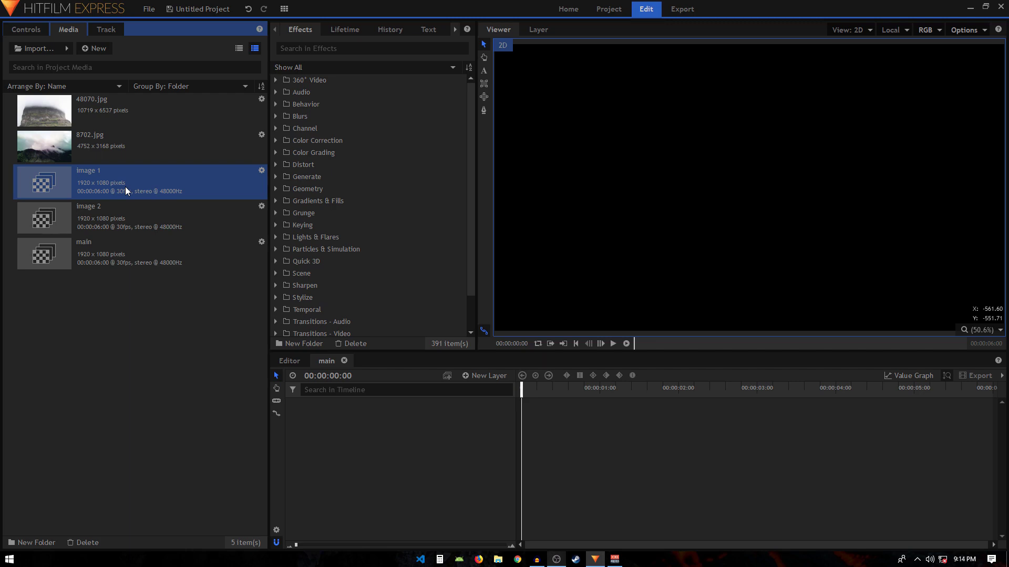
pyautogui.hotkey('ctrl', 'd')
pyautogui.press('F2')
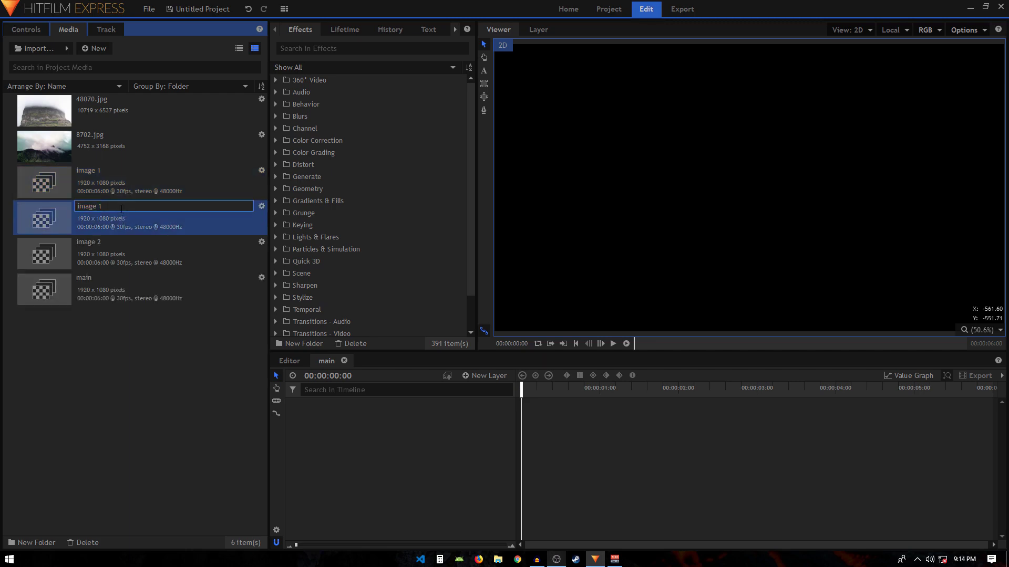
pyautogui.press('End')
pyautogui.write('.1')
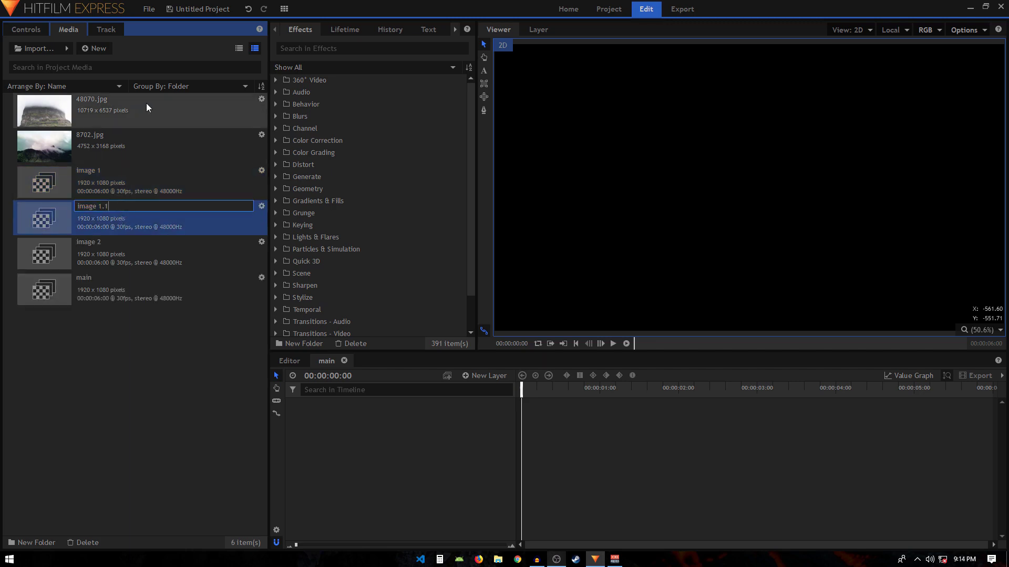
pyautogui.press('Return')
# Duplicate the image 2 composite shot and rename the copy as image 2.2
pyautogui.rightClick(108, 242)
pyautogui.click(106, 241)
pyautogui.hotkey('ctrl', 'd')
pyautogui.click(97, 292)
pyautogui.press('End')
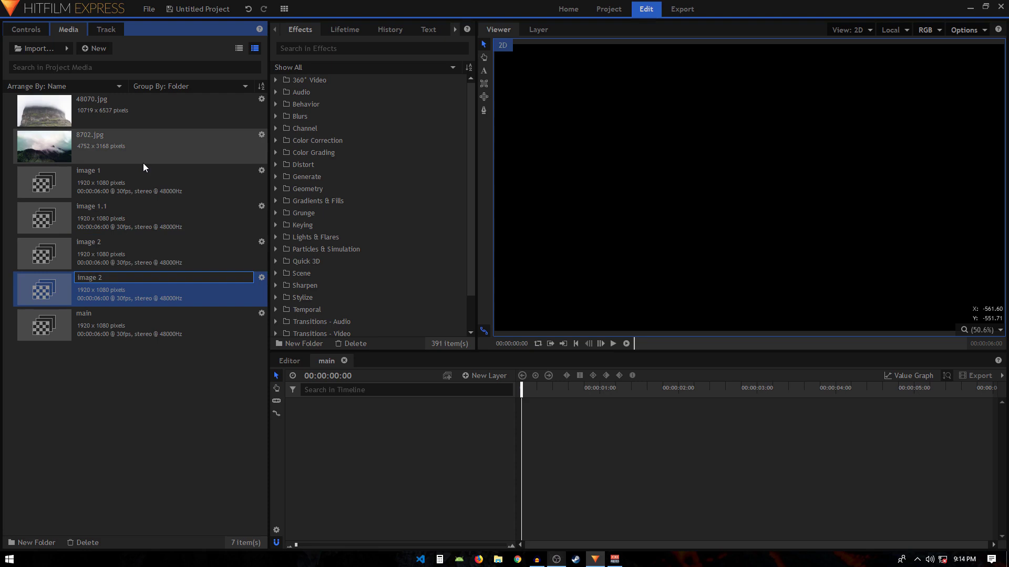
pyautogui.write('.2')
pyautogui.press('Return')
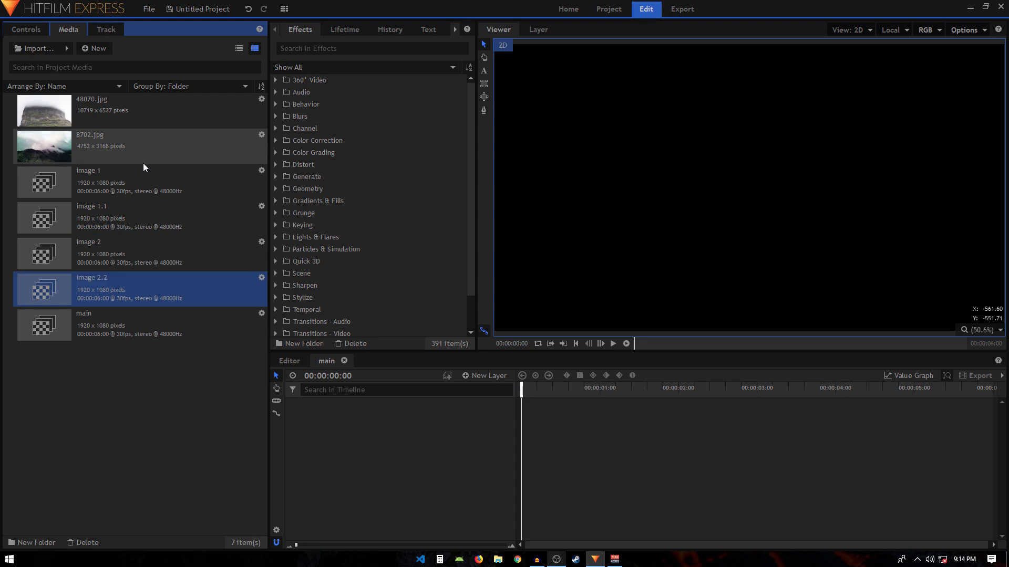
# Set the duration of the image 1.1 composite shot to 00:00:03:00
pyautogui.click(195, 217)
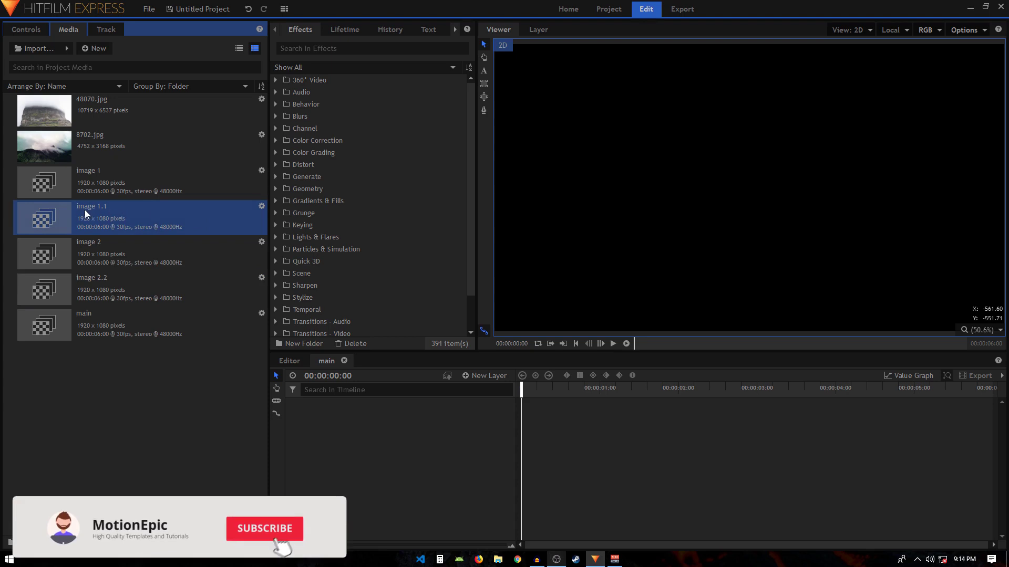
pyautogui.click(262, 207)
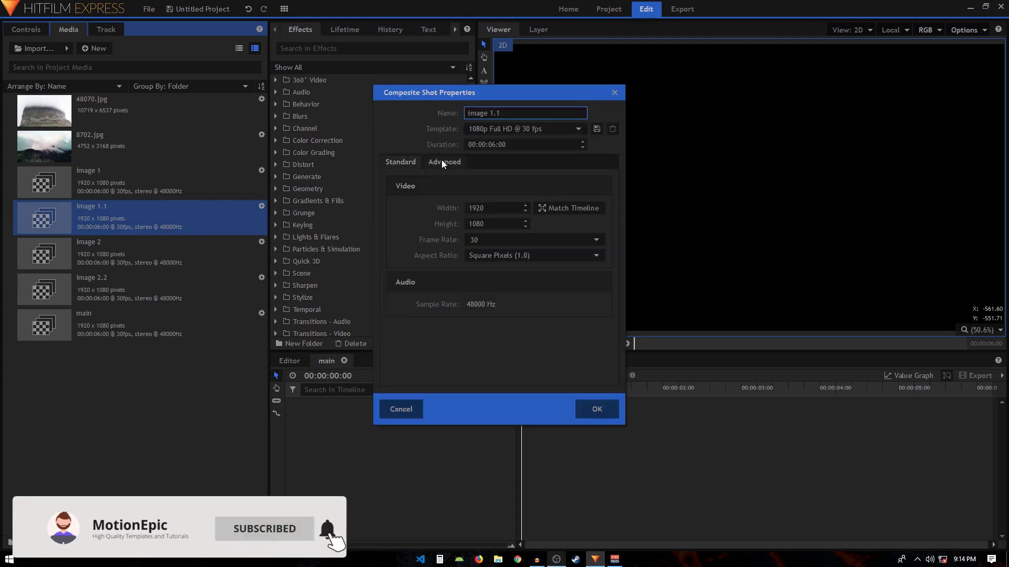
pyautogui.press('Tab')
pyautogui.press('Tab')
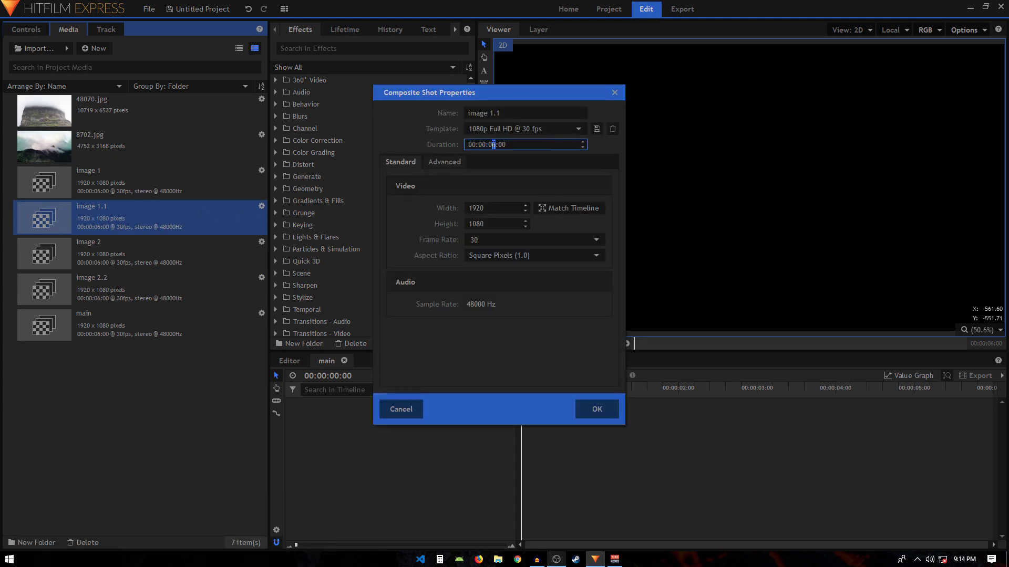
pyautogui.click(588, 403)
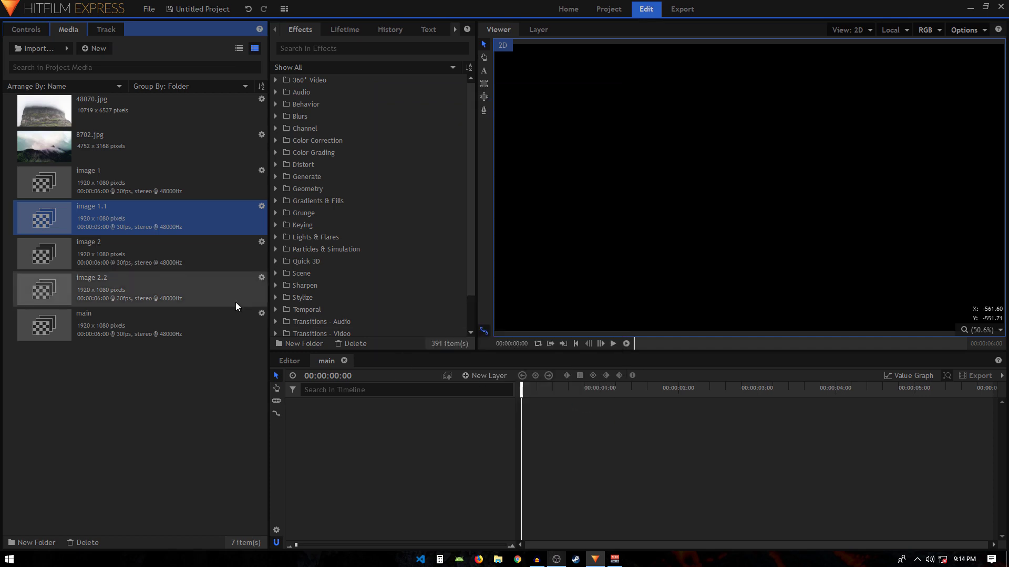
# Set the duration of the image 2.2 composite shot to 00:00:03:00
pyautogui.click(262, 279)
pyautogui.click(498, 144)
pyautogui.click(496, 144)
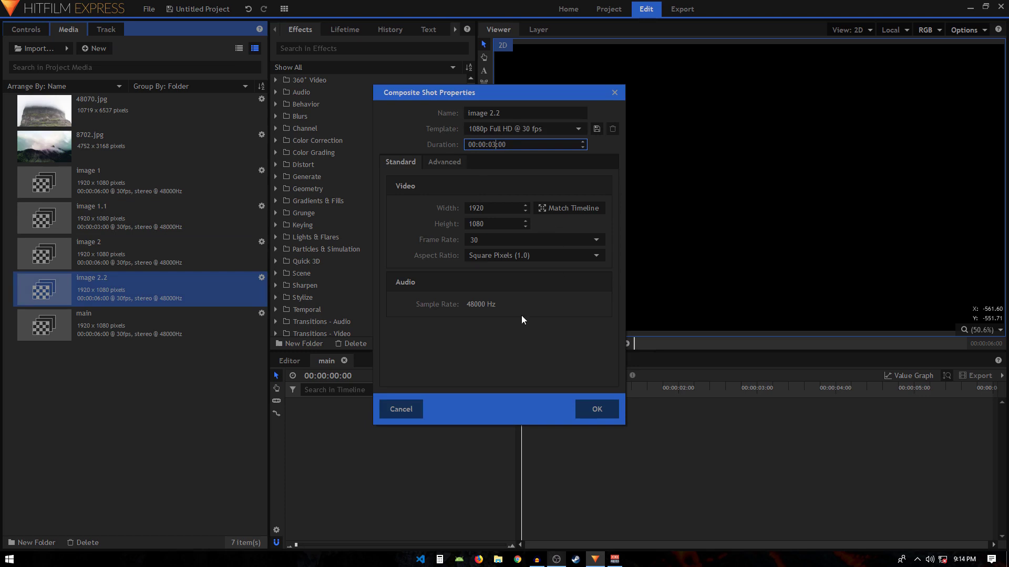
pyautogui.click(596, 409)
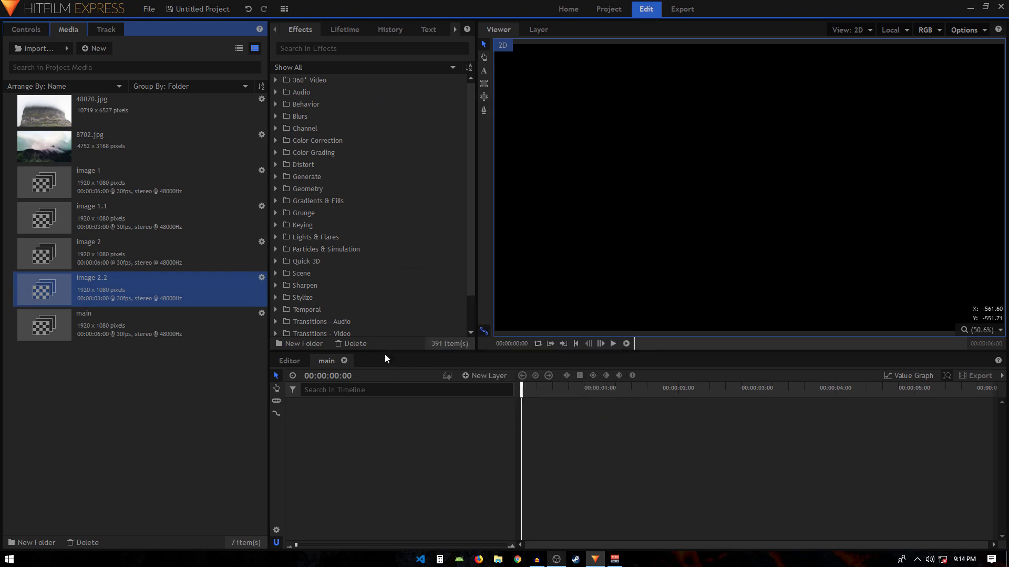
# Open the timelines of the image 1 and image 2 composite shots and make image 1 the active one
pyautogui.doubleClick(132, 178)
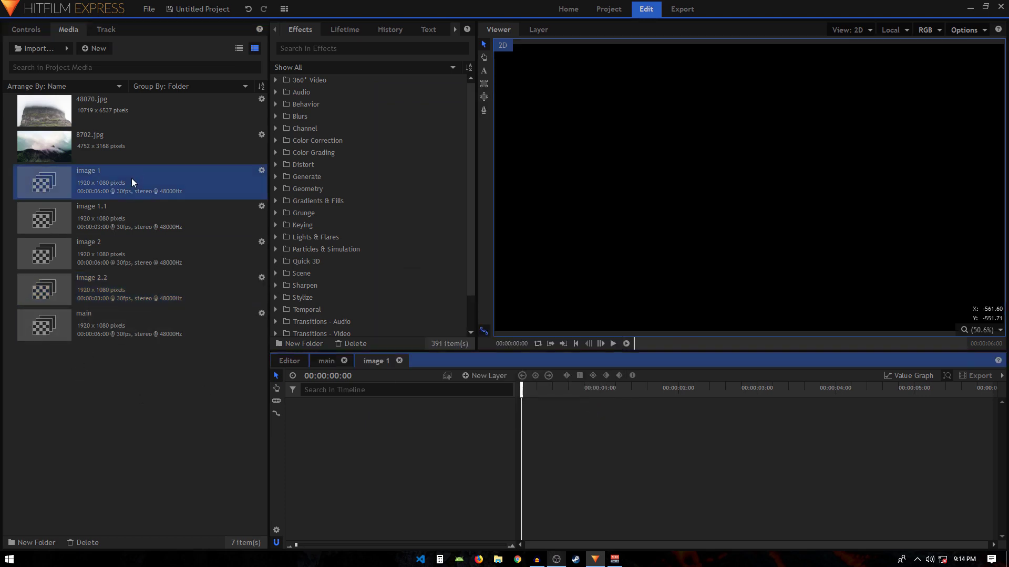
pyautogui.doubleClick(112, 253)
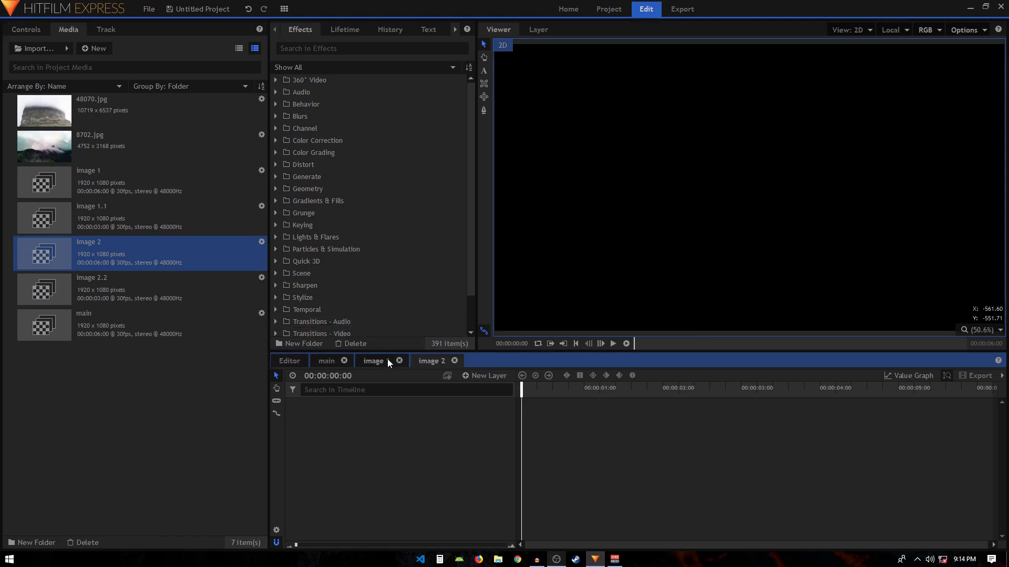
pyautogui.click(367, 363)
# Add 48070.jpg as a layer in the image 1 composite shot and scale it to 19% to fit the frame
pyautogui.moveTo(131, 110); pyautogui.dragTo(304, 410)
pyautogui.click(291, 404)
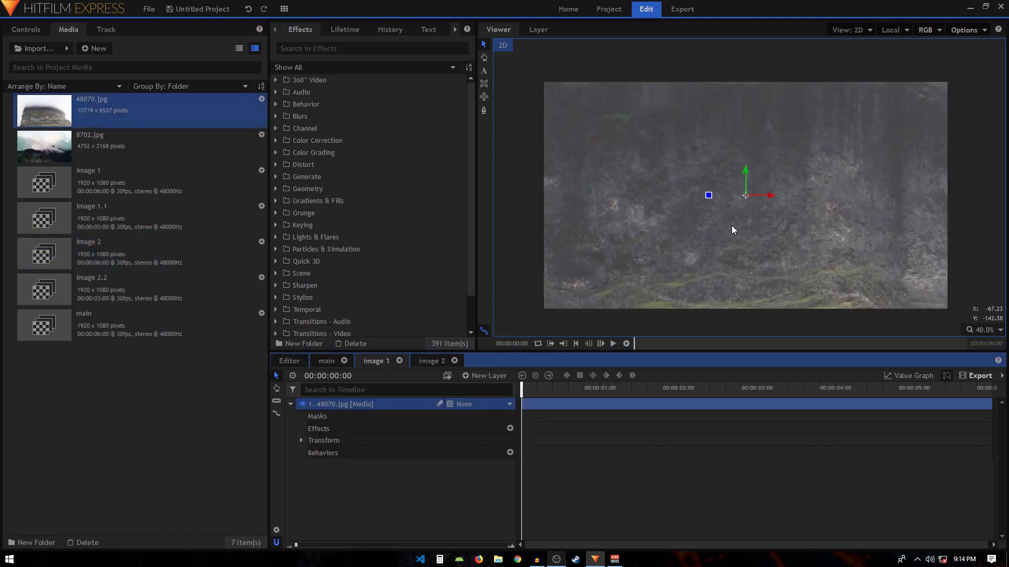
pyautogui.click(301, 441)
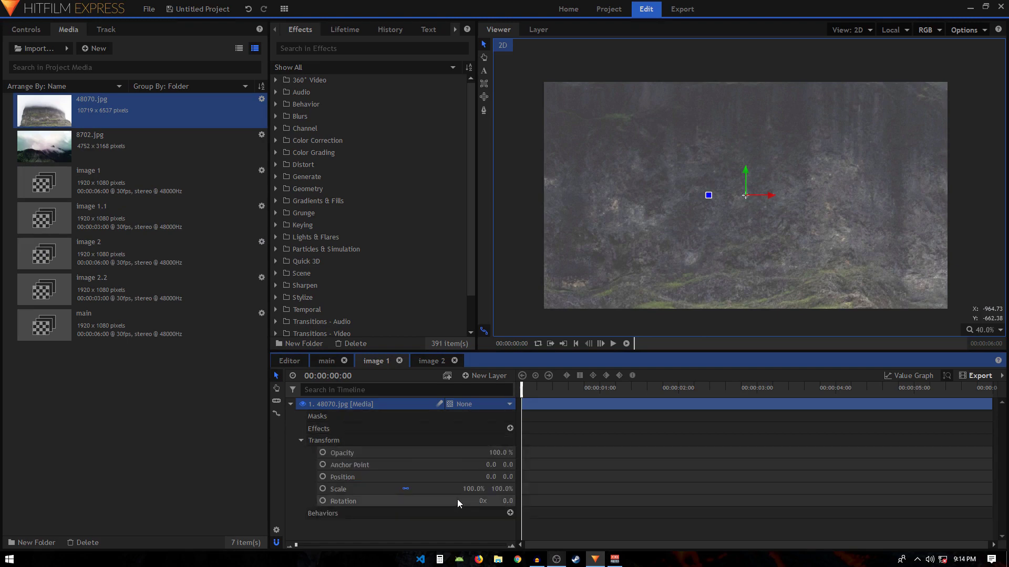
pyautogui.moveTo(473, 489); pyautogui.dragTo(431, 489)
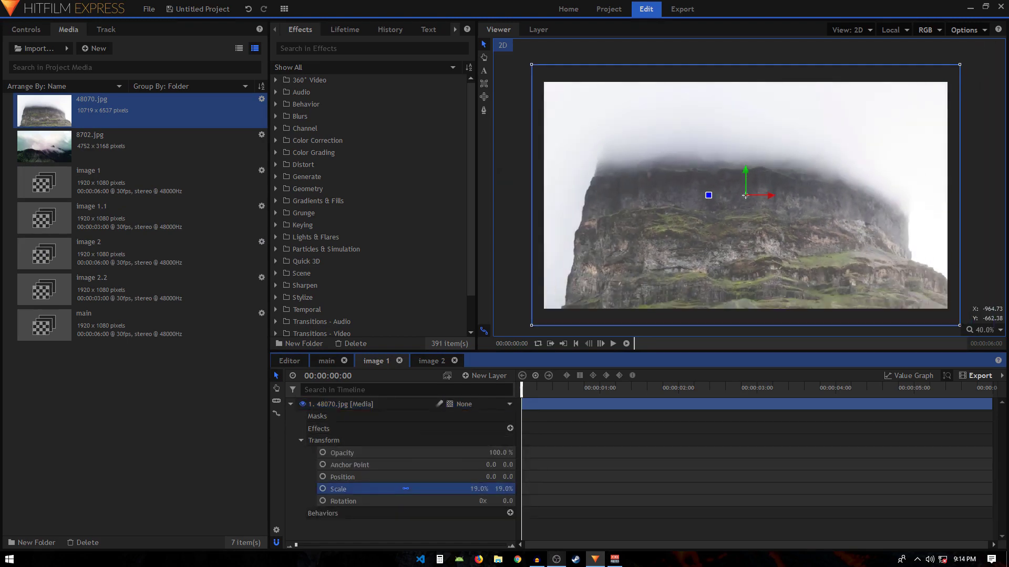
pyautogui.click(291, 404)
# Add 8702.jpg as a layer in the image 2 composite shot and scale it to 43% to fit the frame
pyautogui.click(434, 364)
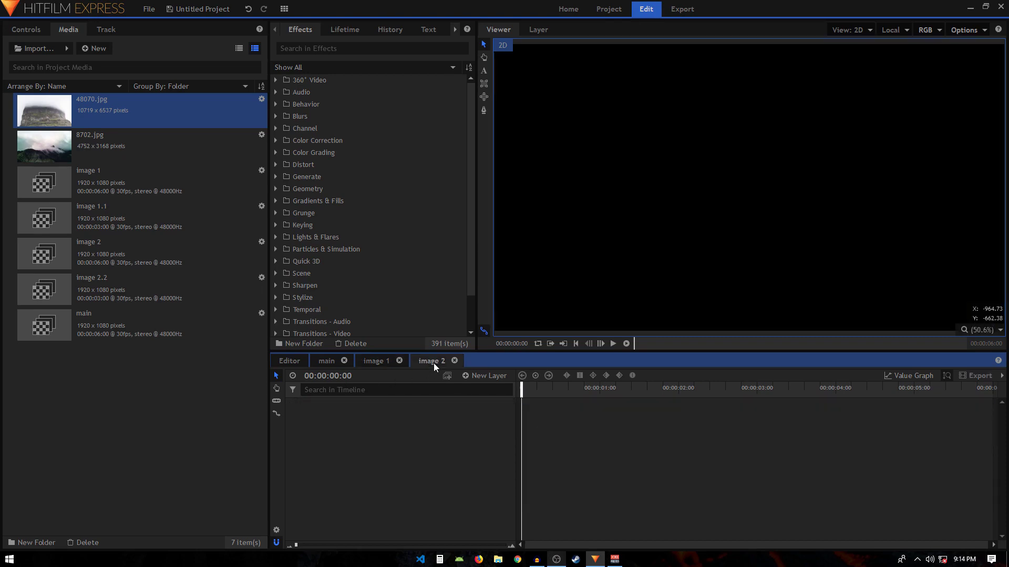
pyautogui.moveTo(105, 149); pyautogui.dragTo(357, 438)
pyautogui.click(291, 404)
pyautogui.click(301, 440)
pyautogui.moveTo(474, 488); pyautogui.dragTo(433, 489)
pyautogui.scroll(-1, 727, 246)
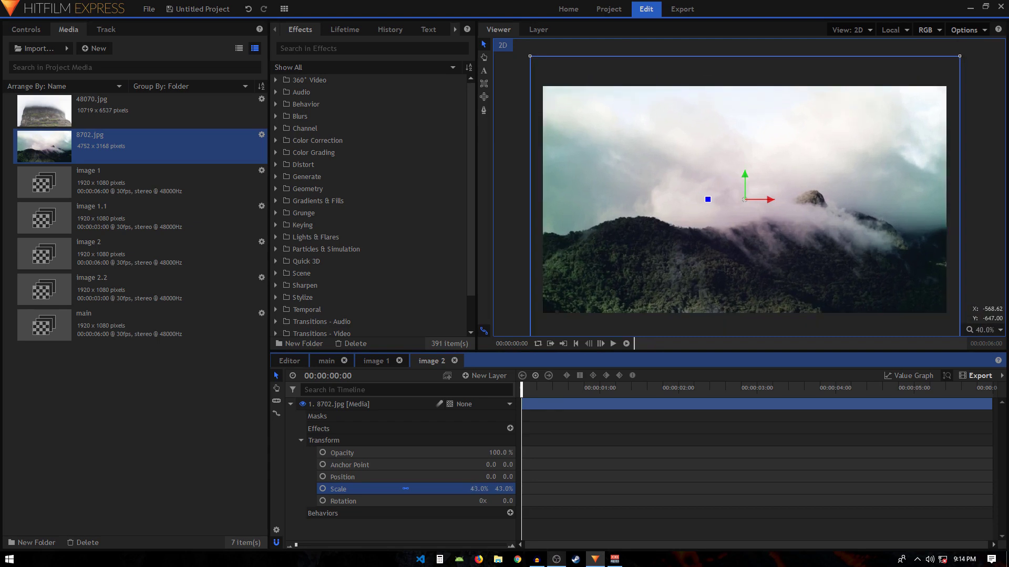
pyautogui.click(290, 404)
# Close the image 1 and image 2 timelines and open those of image 1.1 and image 2.2
pyautogui.click(399, 360)
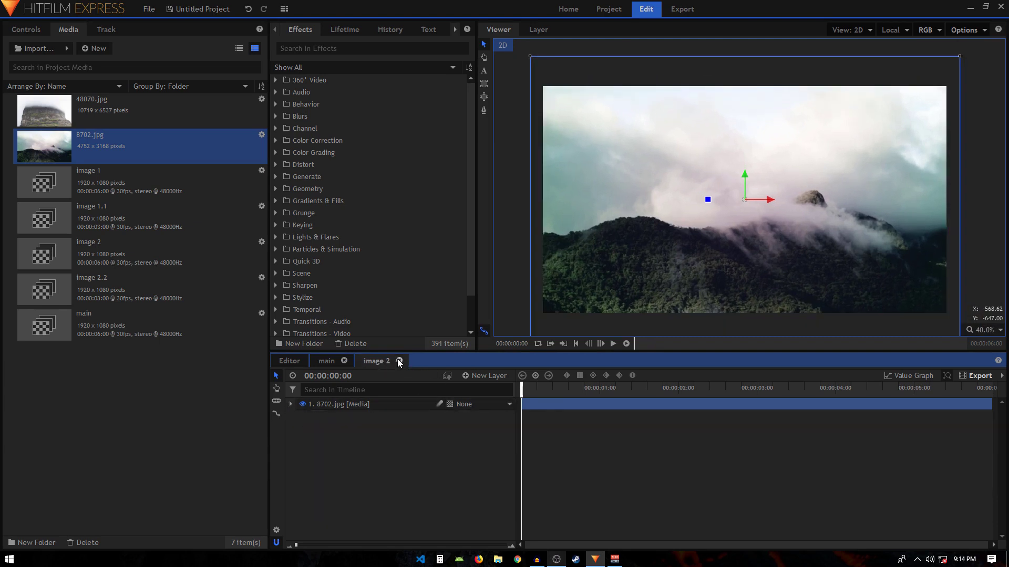
pyautogui.click(399, 361)
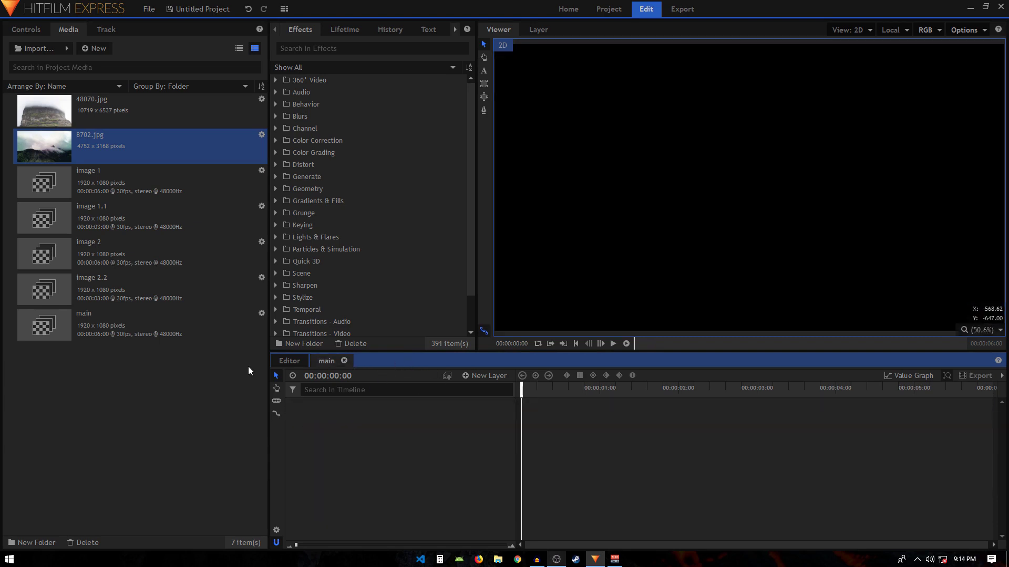
pyautogui.doubleClick(97, 212)
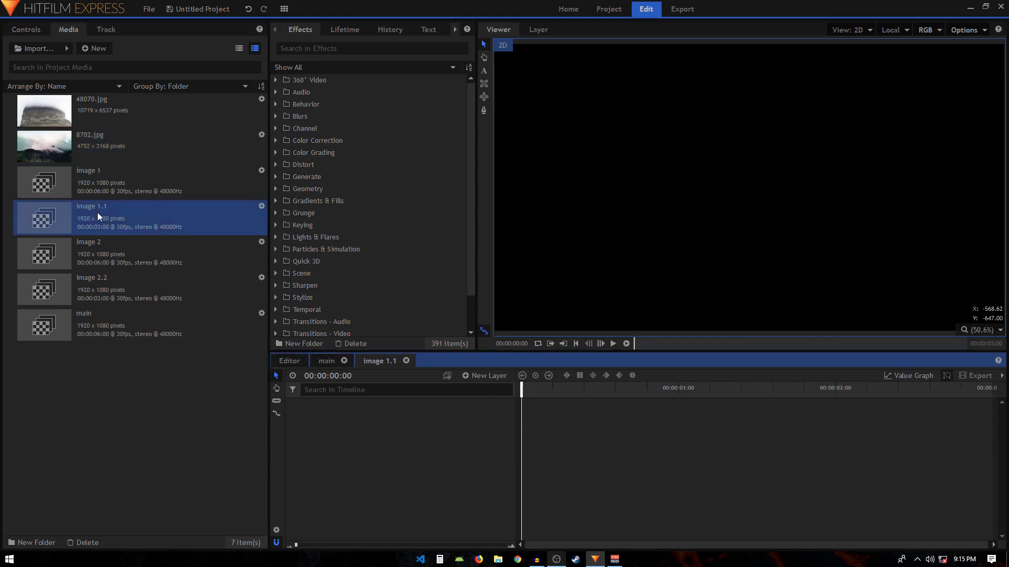
pyautogui.doubleClick(123, 284)
pyautogui.click(368, 361)
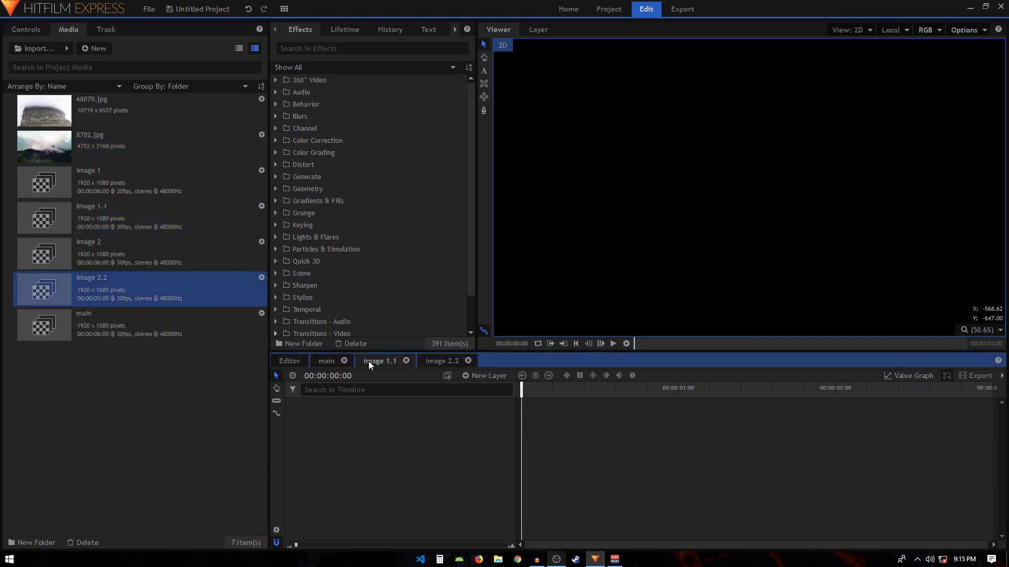
# Nest the image 1 composite shot inside image 1.1 and the image 2 composite shot inside image 2.2
pyautogui.click(77, 182)
pyautogui.moveTo(77, 181); pyautogui.dragTo(368, 411)
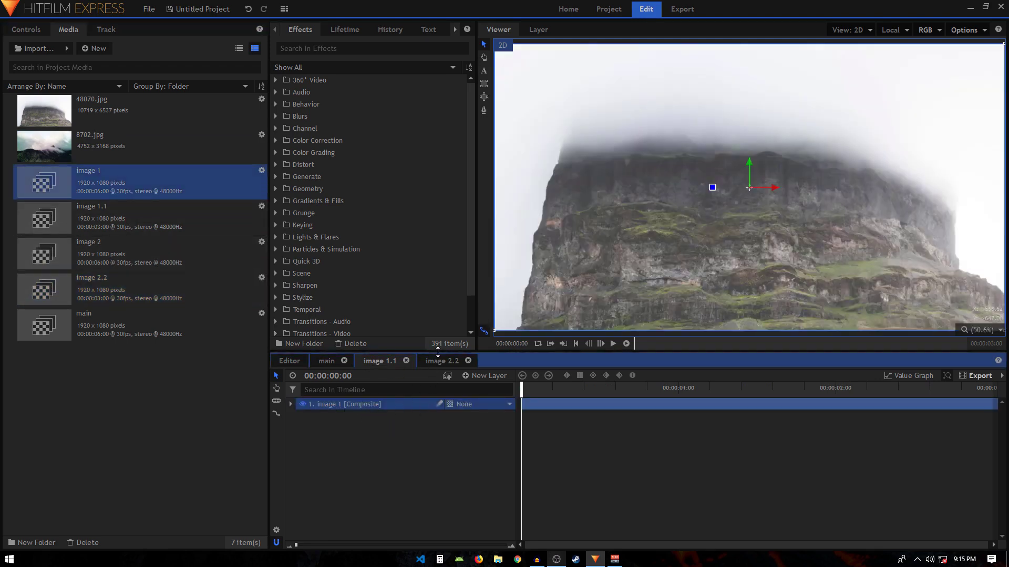
pyautogui.click(437, 364)
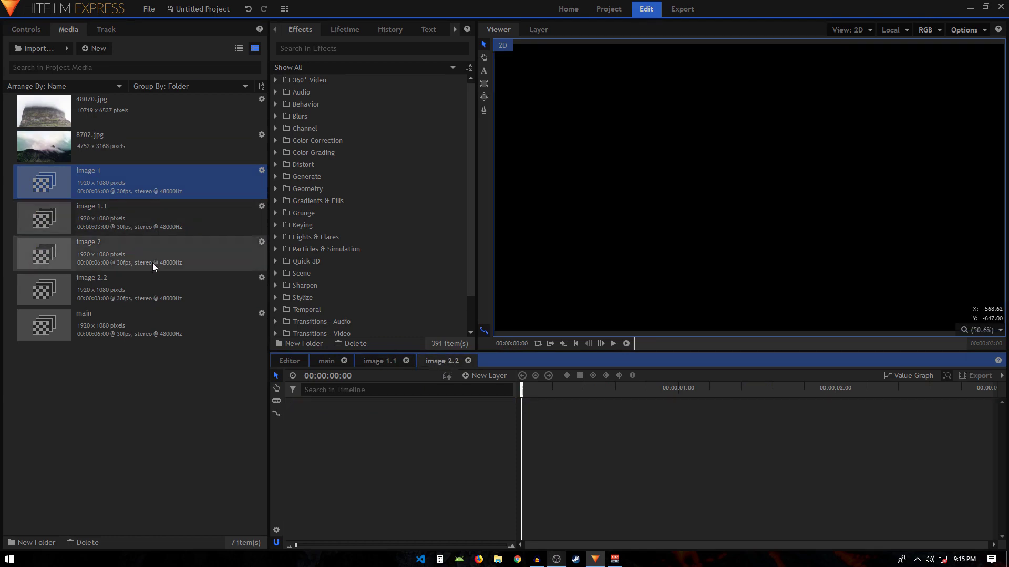
pyautogui.moveTo(108, 257); pyautogui.dragTo(350, 415)
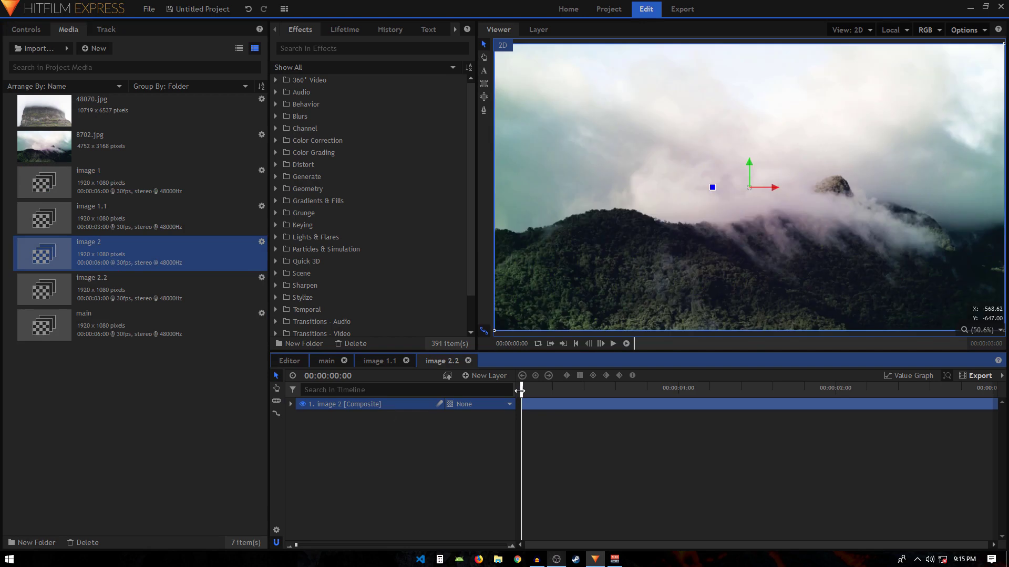
# Duplicate the nested image 1 layer twice in the image 1.1 composite shot
pyautogui.click(376, 359)
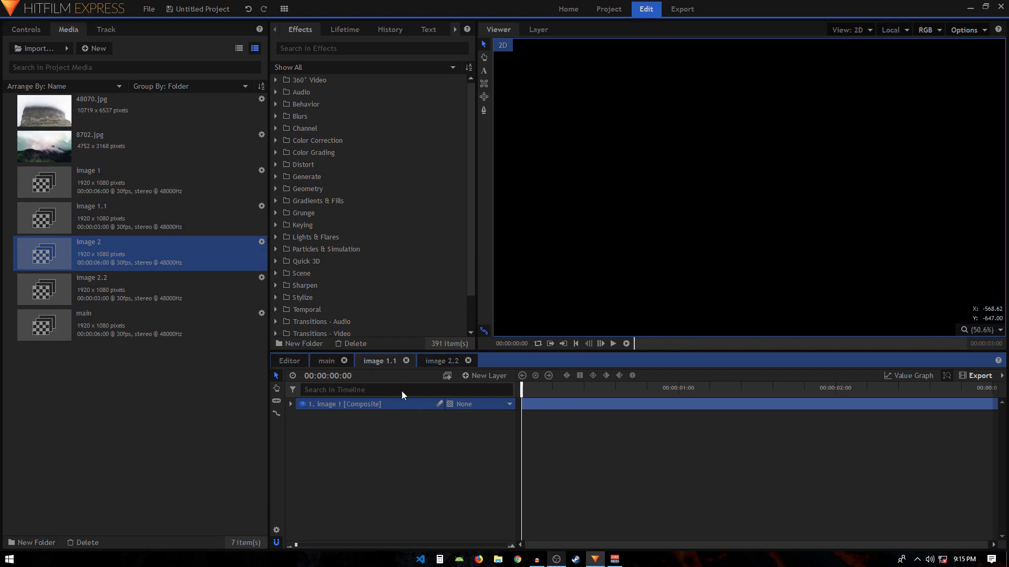
pyautogui.scroll(-1, 814, 239)
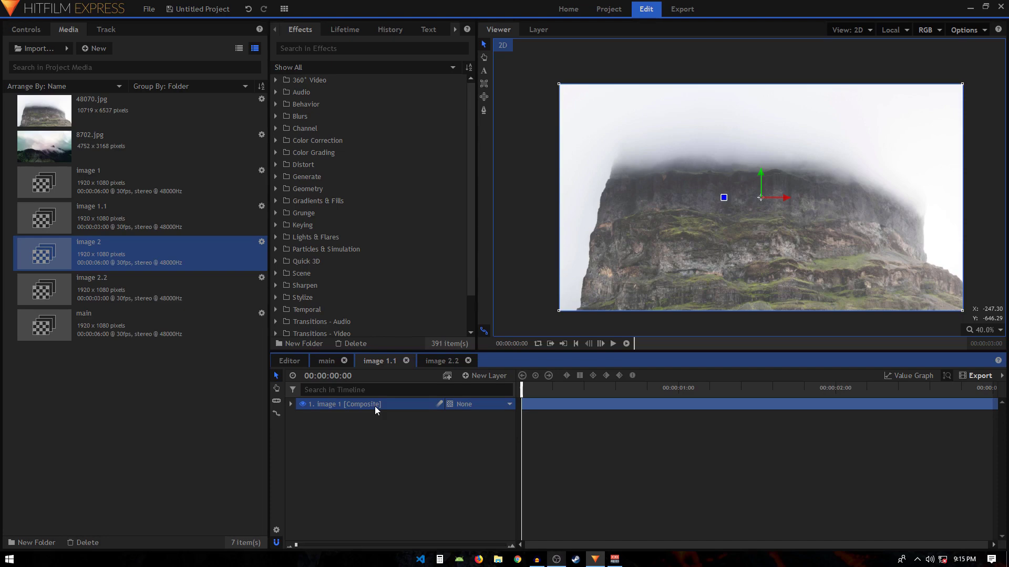
pyautogui.hotkey('ctrl', 'd')
pyautogui.hotkey('ctrl', 'd')
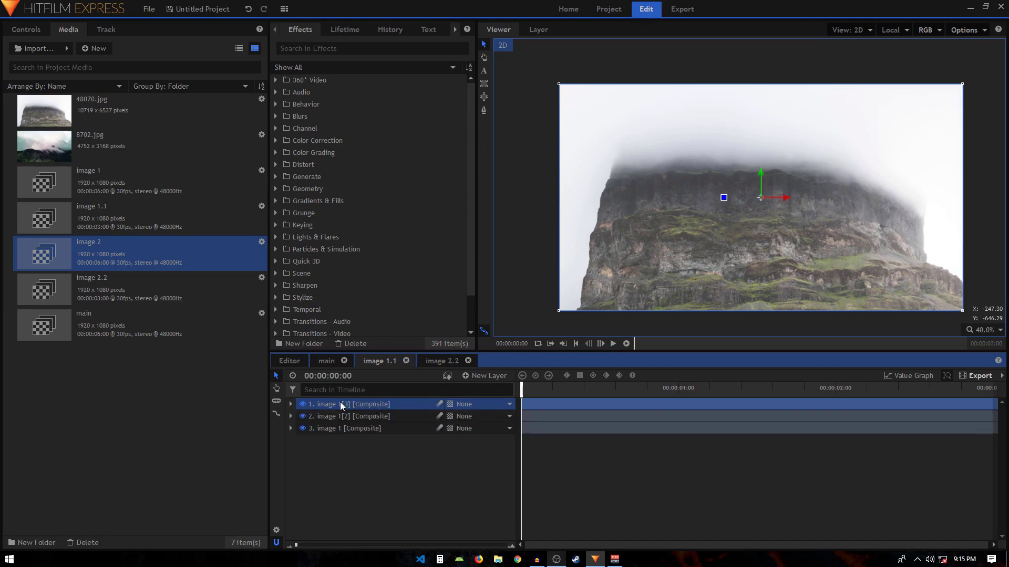
pyautogui.moveTo(687, 277); pyautogui.dragTo(668, 279)
pyautogui.click(389, 481)
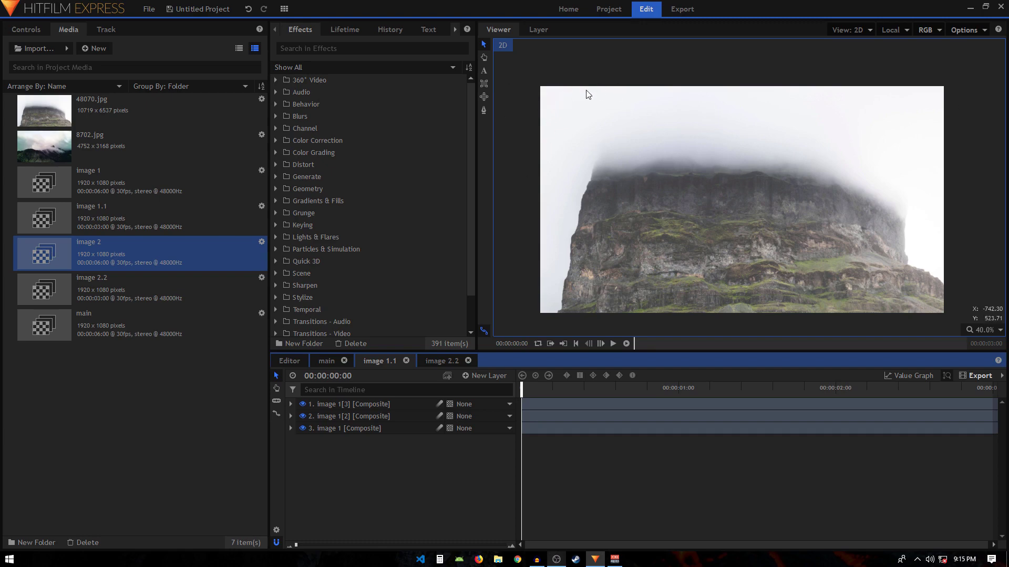
# Try to draw a freehand rectangular mask over roughly the upper third of the topmost image 1 copy
pyautogui.moveTo(717, 252); pyautogui.dragTo(734, 244)
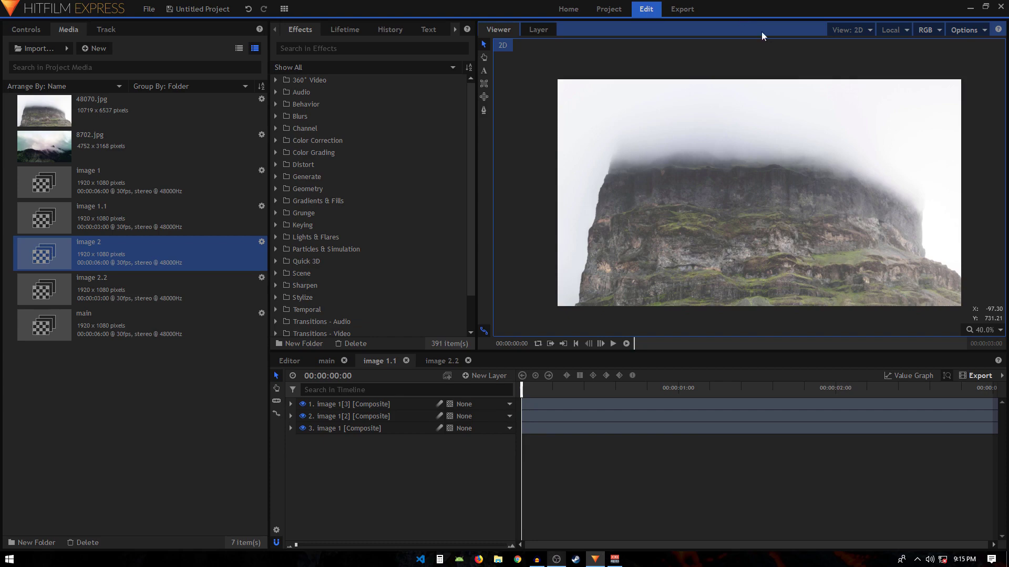
pyautogui.click(362, 404)
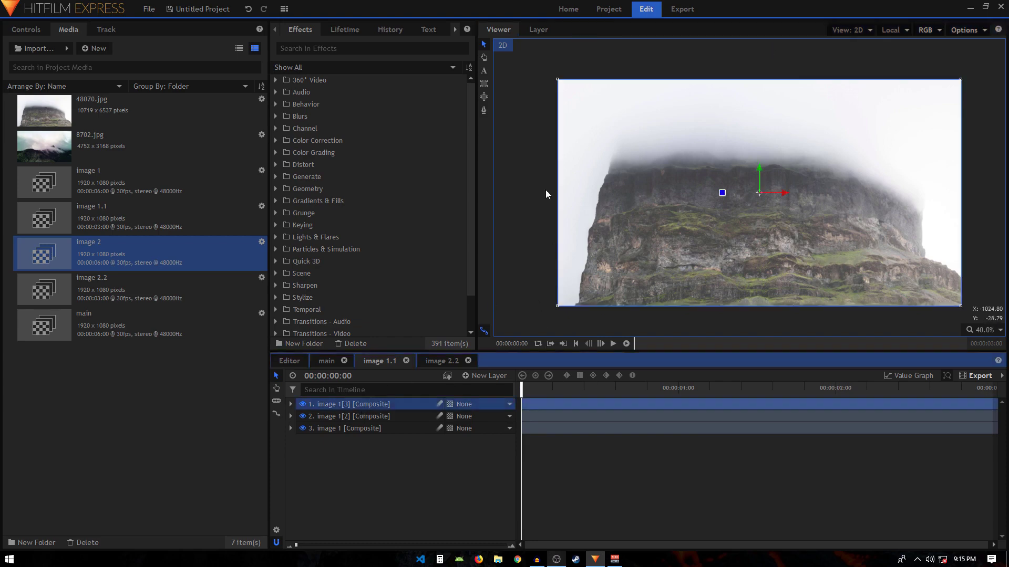
pyautogui.click(485, 89)
pyautogui.moveTo(554, 77); pyautogui.dragTo(969, 175)
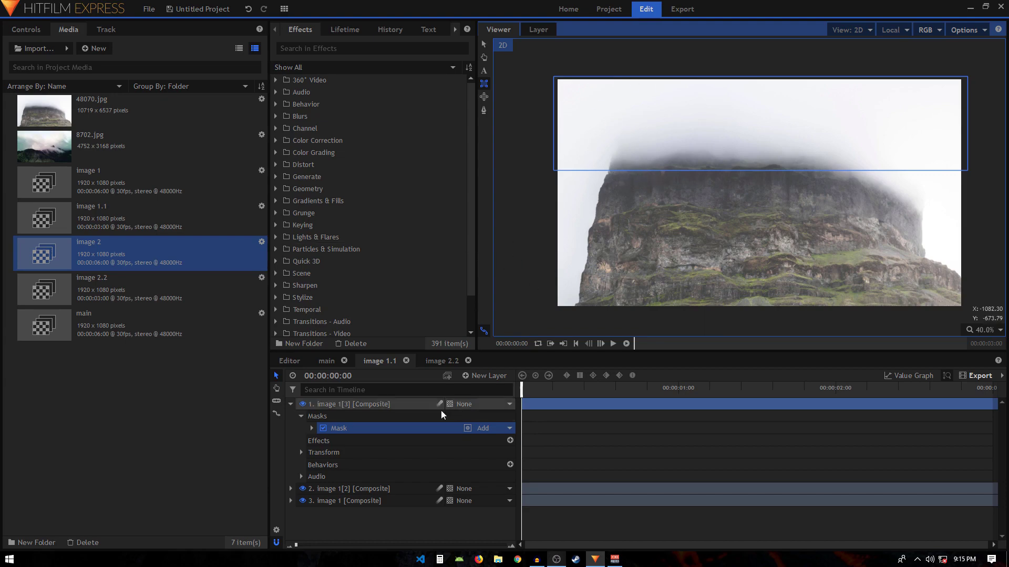
pyautogui.click(376, 430)
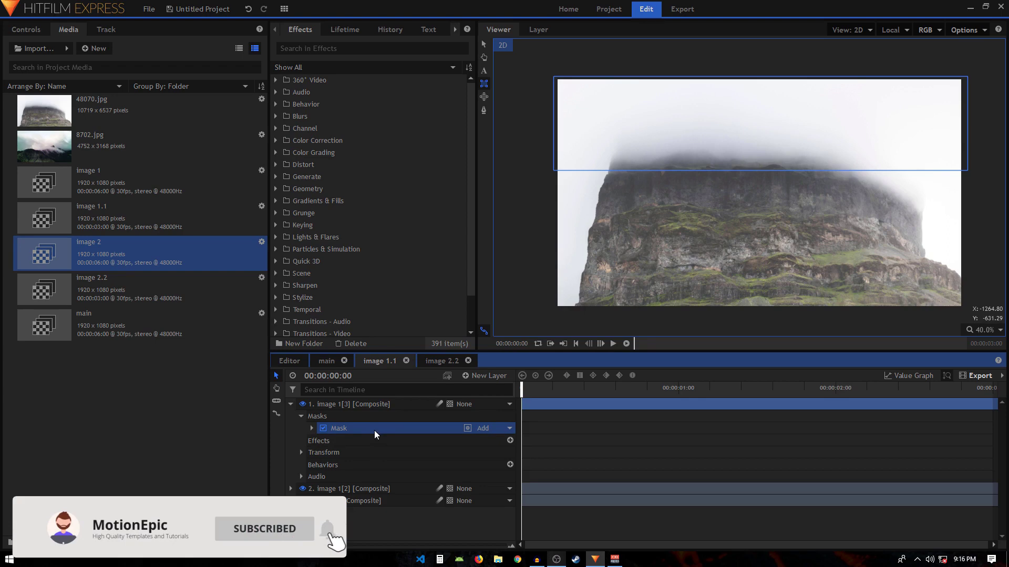
pyautogui.click(301, 416)
pyautogui.click(291, 404)
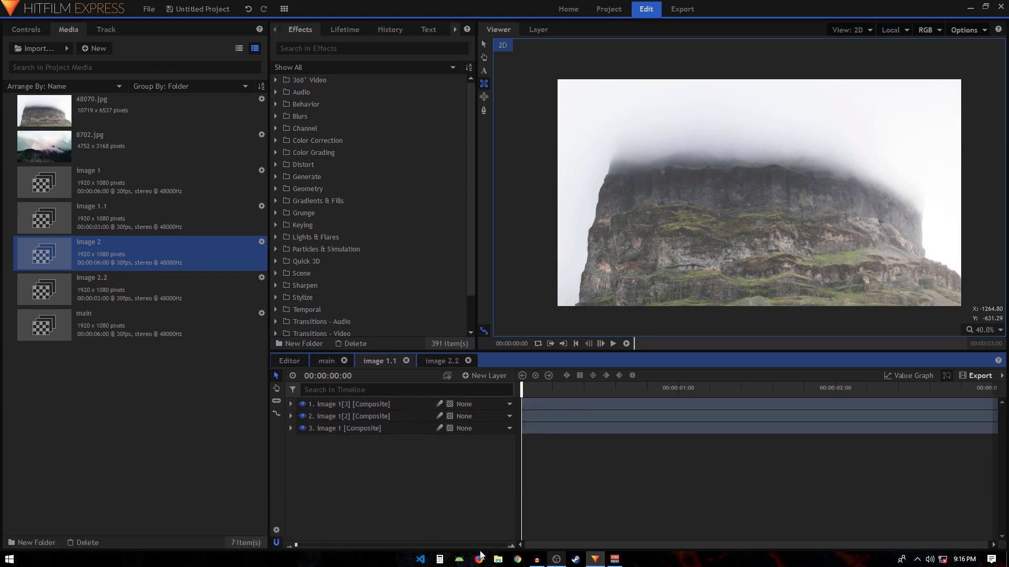
# Switch to Calculator, divide the frame height of 1080 by 3, and close it
pyautogui.click(439, 560)
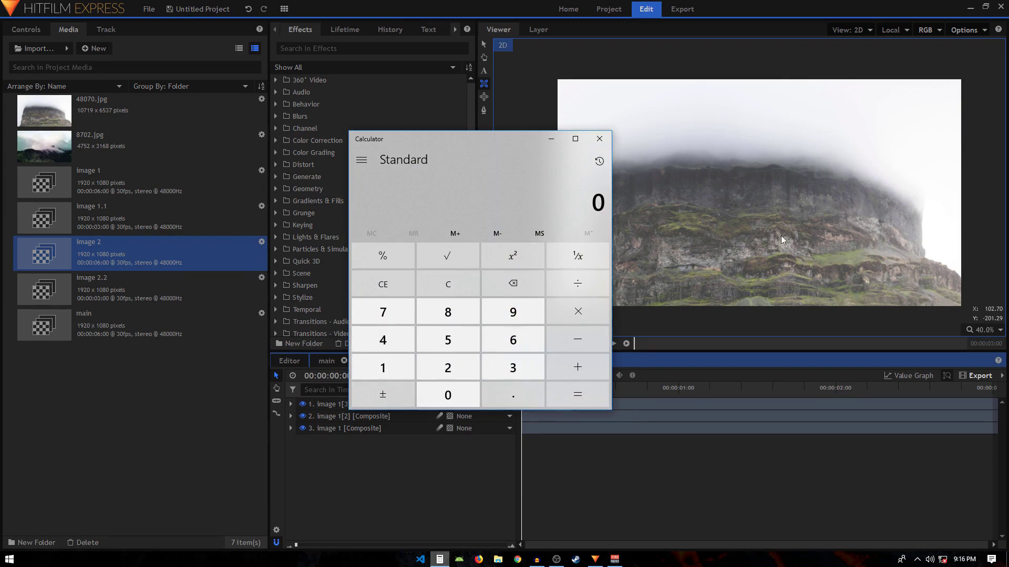
pyautogui.click(381, 371)
pyautogui.click(444, 395)
pyautogui.click(452, 314)
pyautogui.click(448, 395)
pyautogui.click(578, 285)
pyautogui.click(527, 367)
pyautogui.click(584, 401)
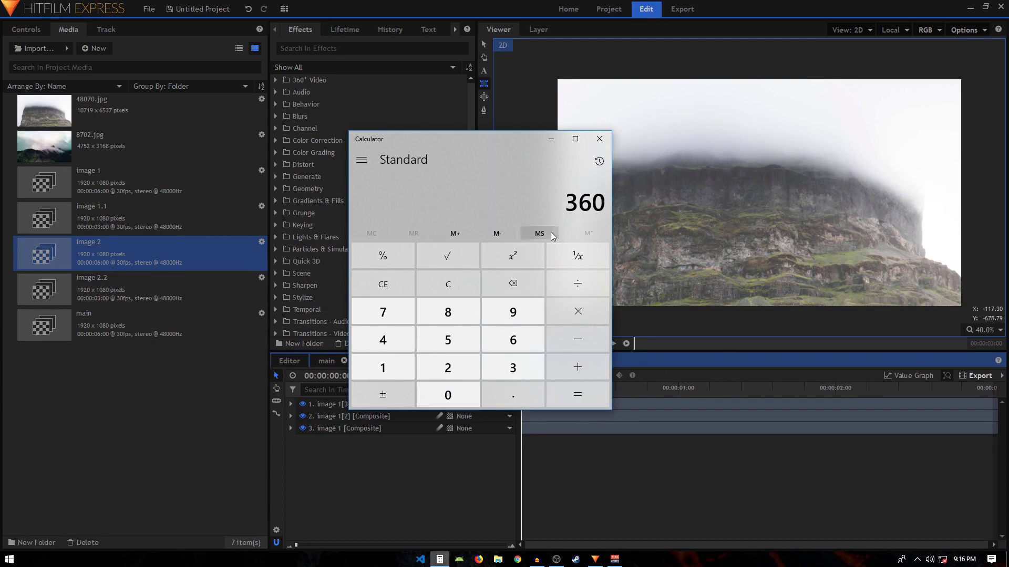
pyautogui.click(599, 139)
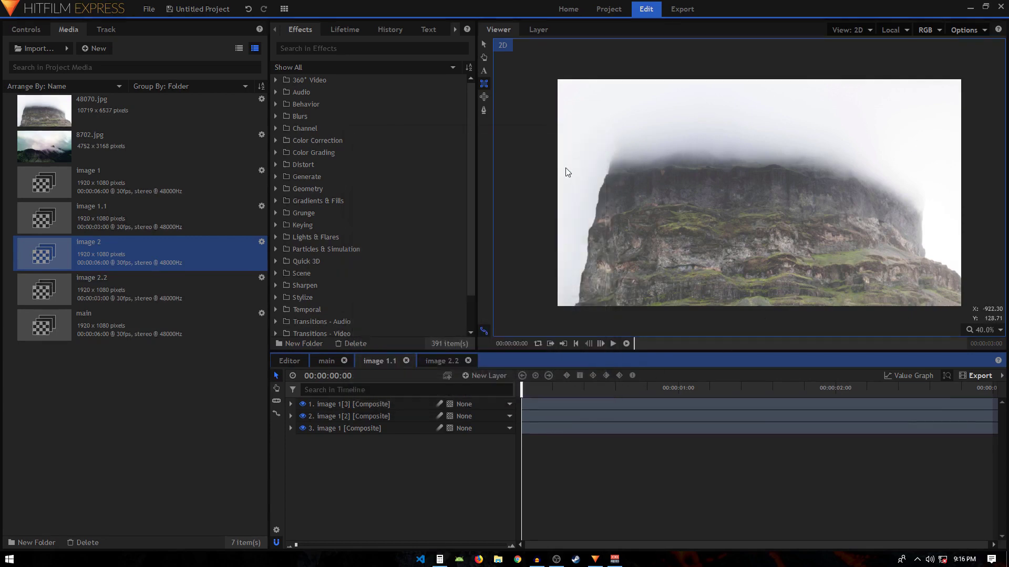
# Try to mask the upper part of the topmost image 1 copy from edge to edge and inspect the mask's transform properties
pyautogui.click(359, 407)
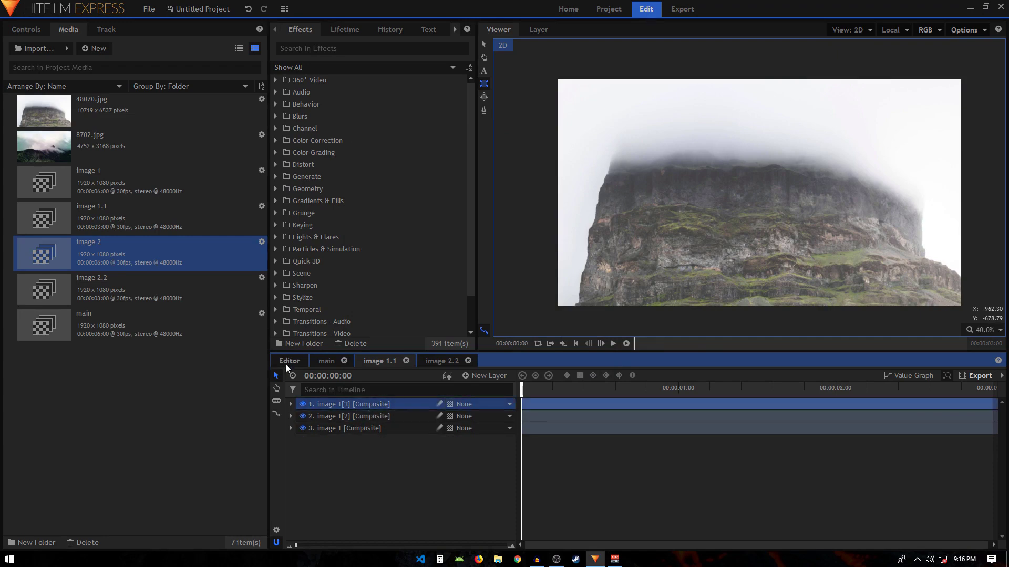
pyautogui.click(482, 85)
pyautogui.moveTo(558, 82); pyautogui.dragTo(592, 162)
pyautogui.moveTo(861, 195)
pyautogui.mouseDown()
pyautogui.moveTo(964, 184)
pyautogui.moveTo(964, 174)
pyautogui.mouseUp()
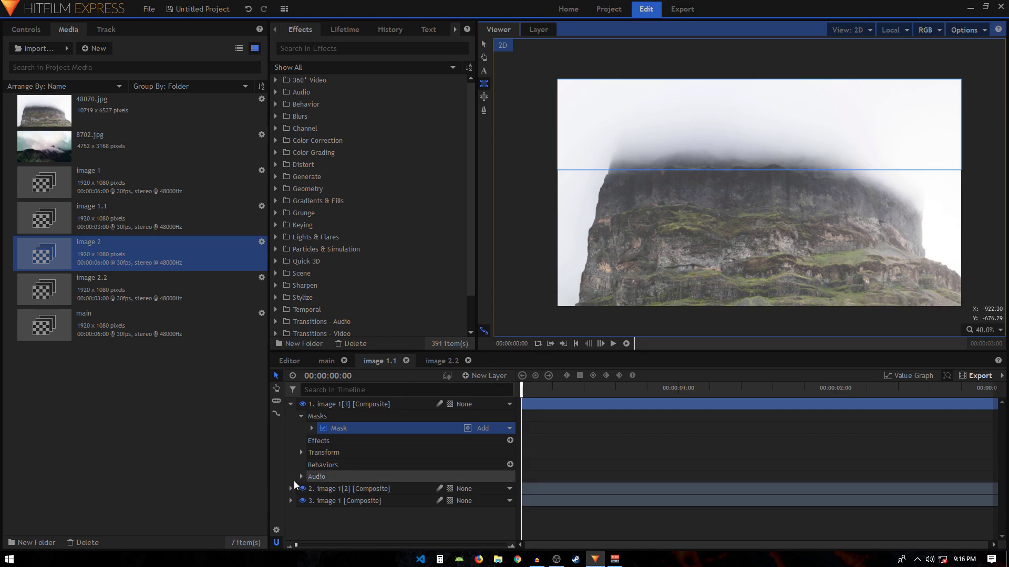
pyautogui.click(310, 430)
pyautogui.click(323, 453)
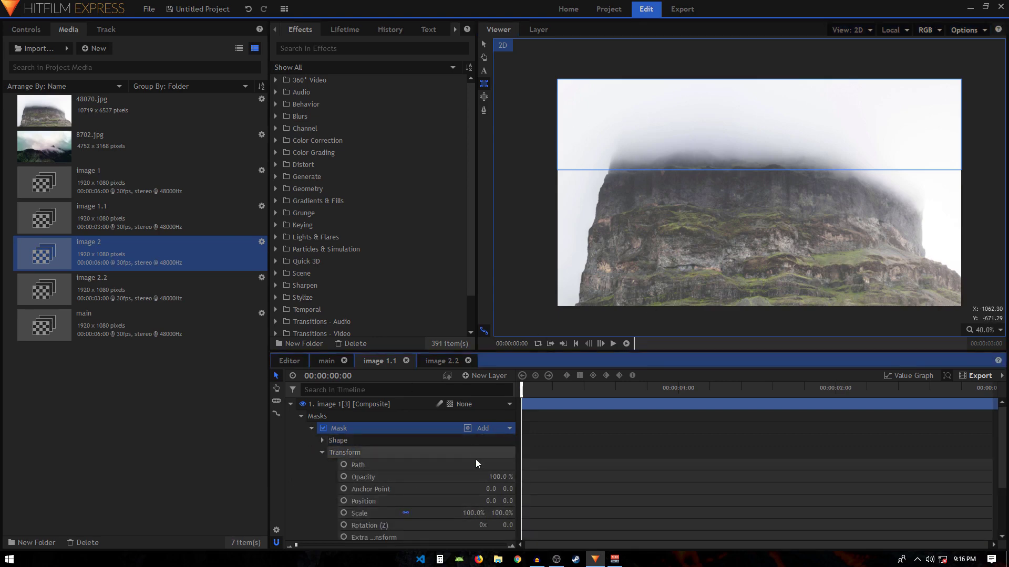
pyautogui.click(311, 429)
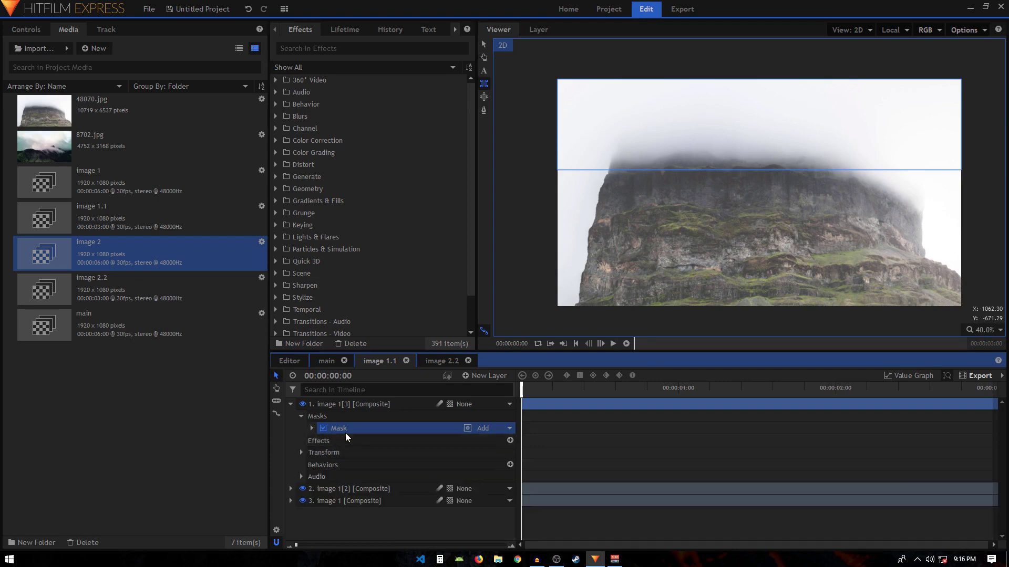
pyautogui.click(291, 404)
# Add a black plane layer 1920 pixels wide and 360 pixels high to image 1.1 as a guide
pyautogui.click(482, 376)
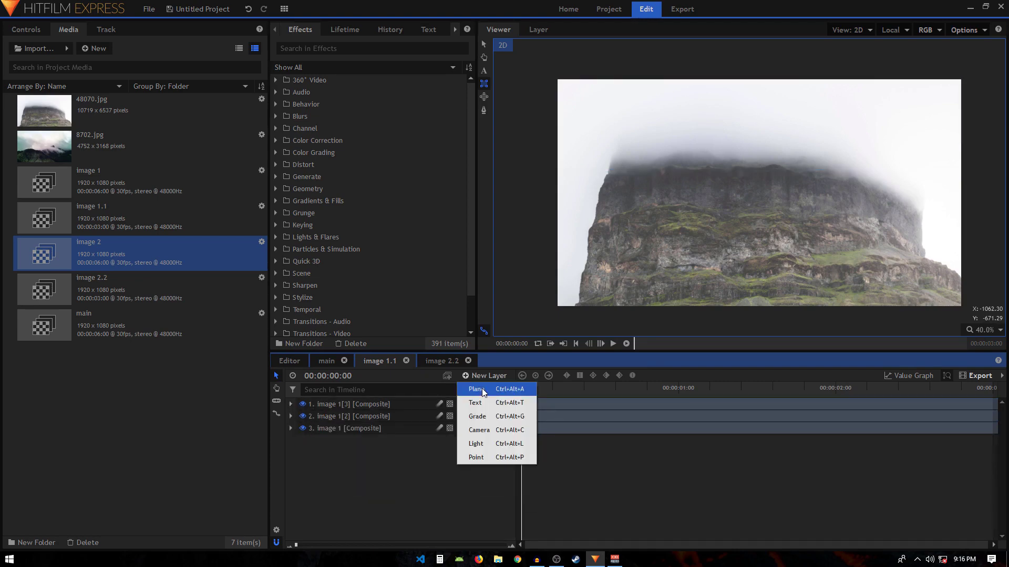
pyautogui.click(480, 388)
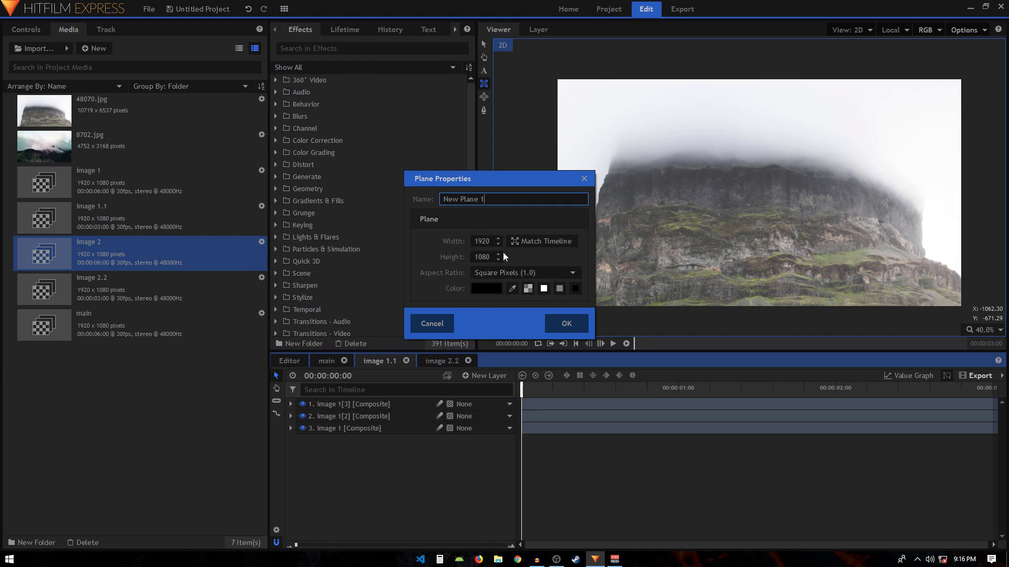
pyautogui.click(482, 257)
pyautogui.write('360')
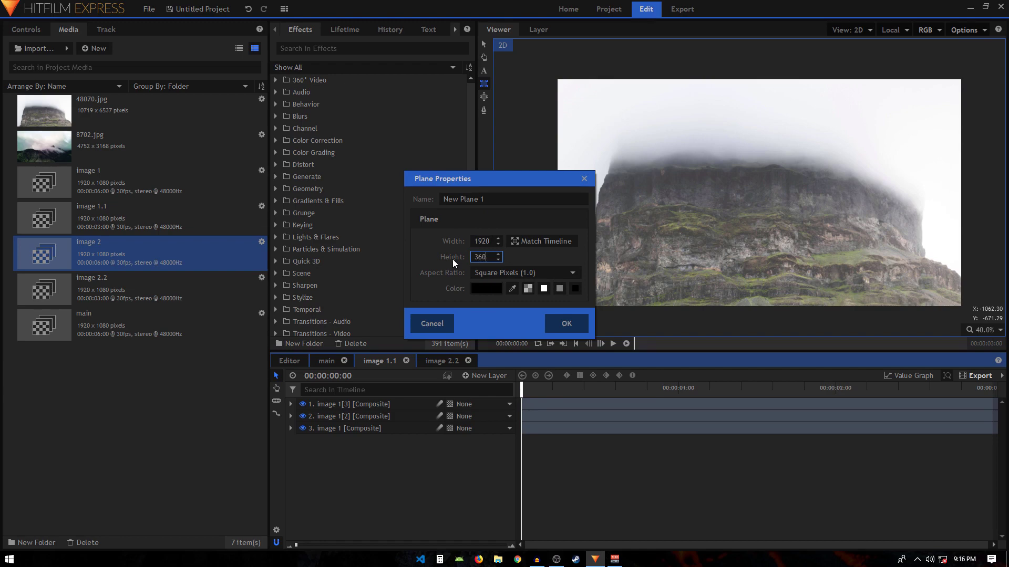
pyautogui.press('Return')
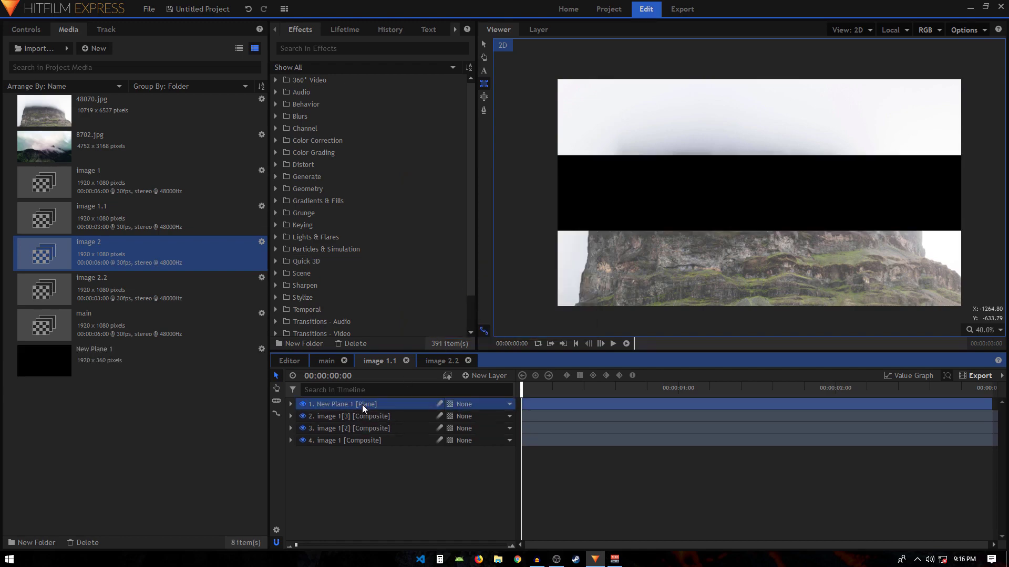
# Move the guide plane to the upper edge of the frame at position 0, 360 and check its transform values
pyautogui.click(483, 45)
pyautogui.moveTo(757, 167); pyautogui.dragTo(742, 92)
pyautogui.click(290, 404)
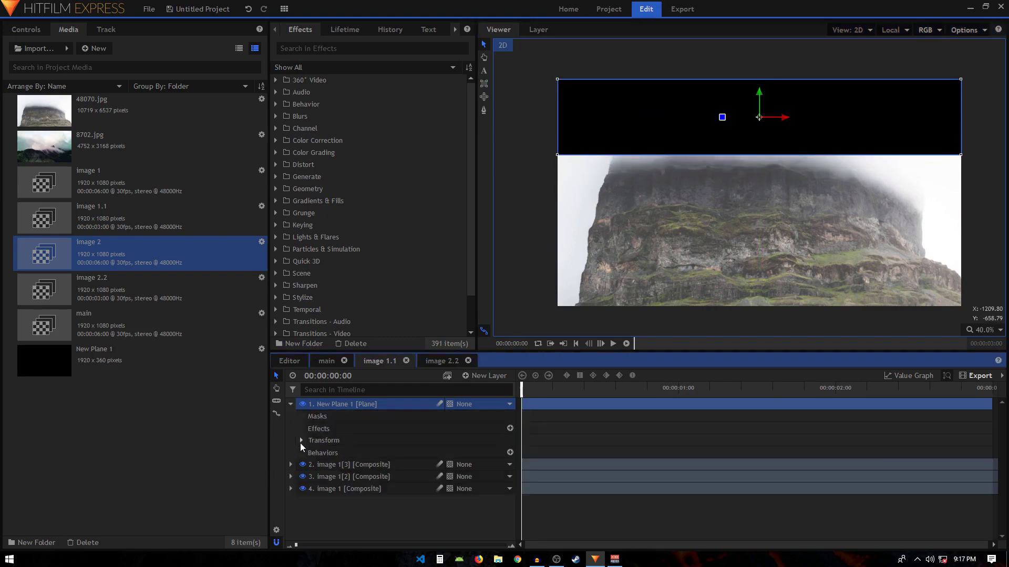
pyautogui.click(301, 441)
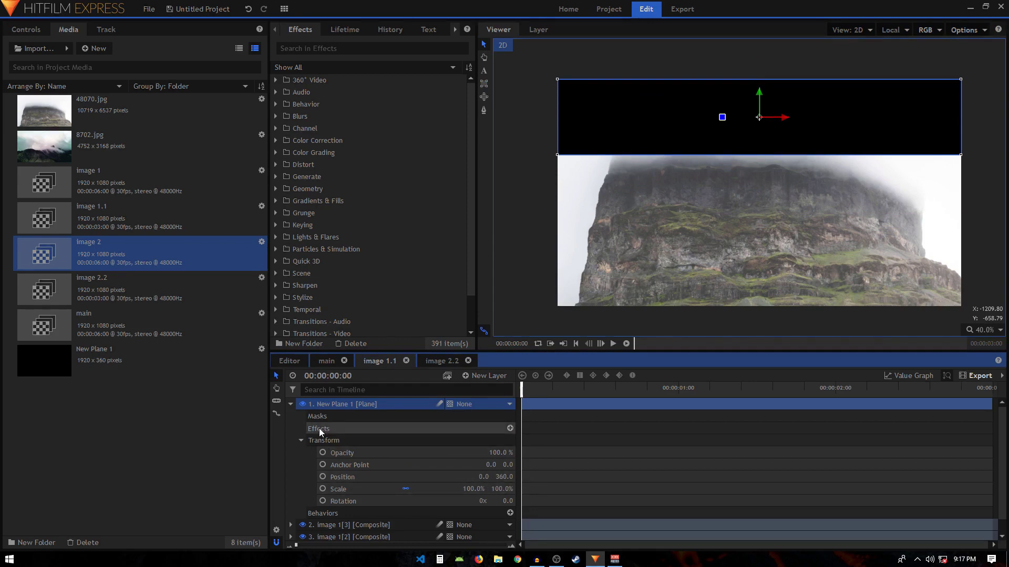
pyautogui.click(289, 404)
# Draw a rectangular mask on the topmost image 1 copy from the guide plane's upper-left corner down to its lower edge
pyautogui.click(346, 417)
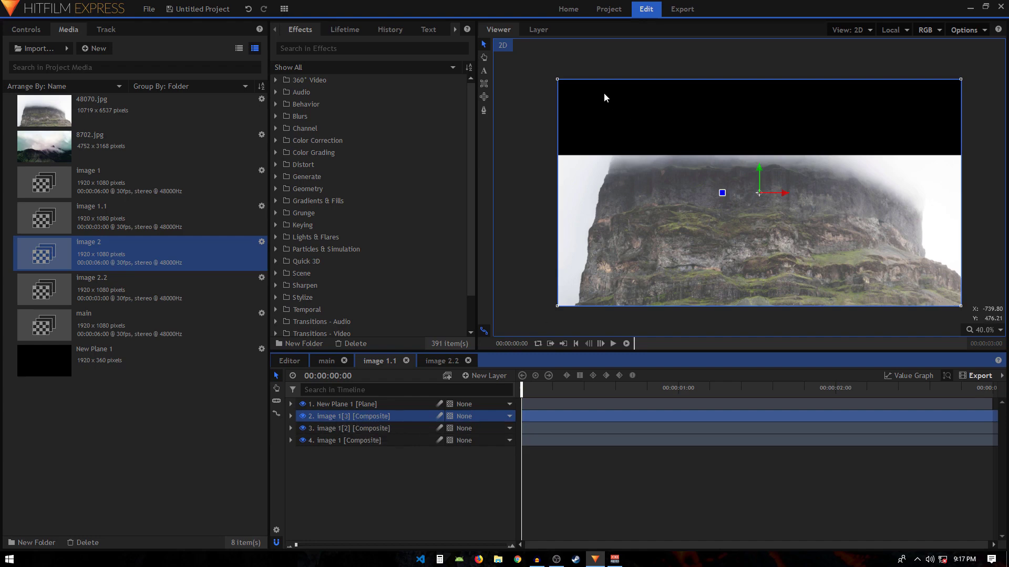
pyautogui.scroll(3, 604, 93)
pyautogui.scroll(4, 603, 95)
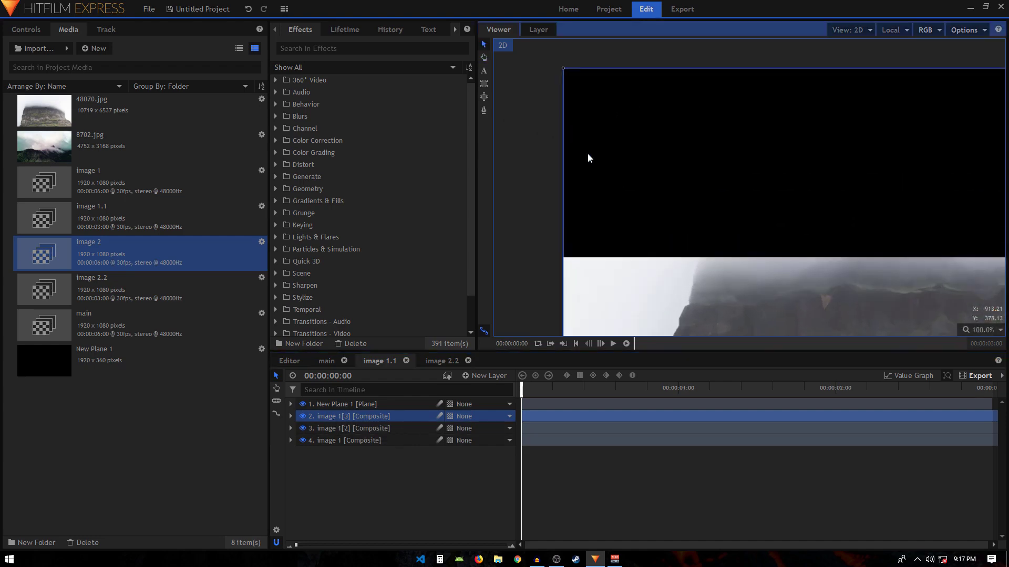
pyautogui.click(364, 419)
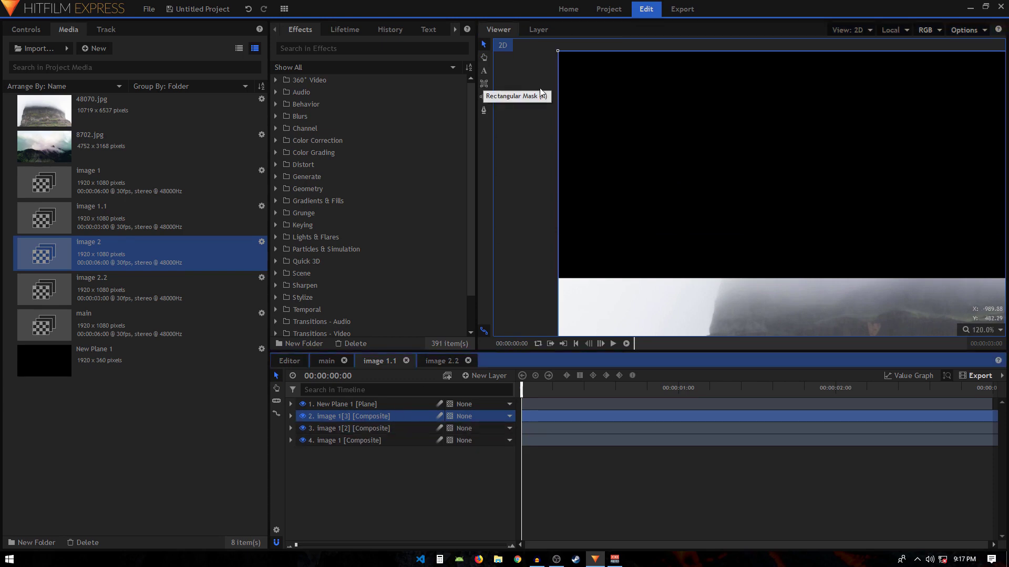
pyautogui.scroll(1, 542, 92)
pyautogui.click(484, 84)
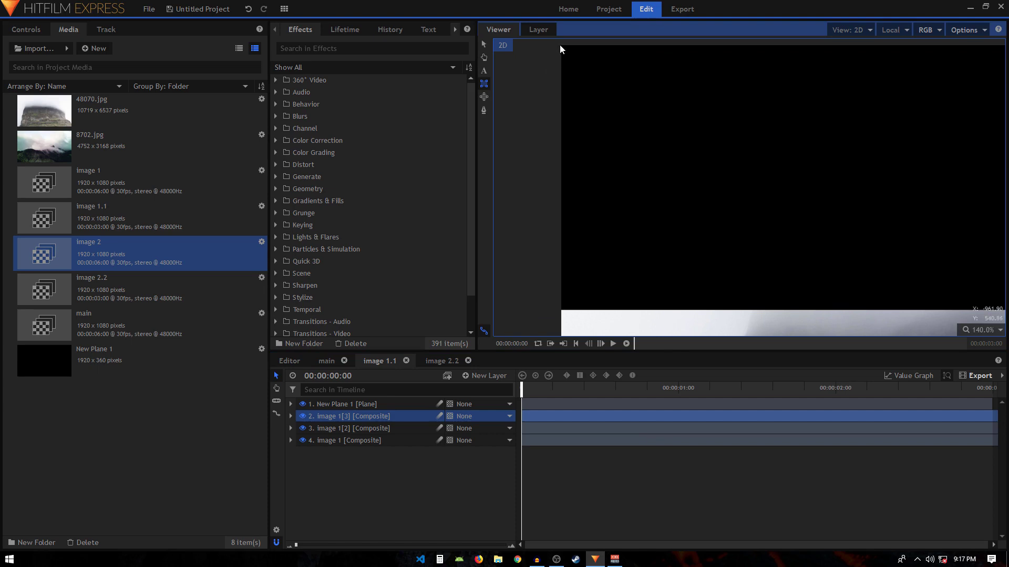
pyautogui.moveTo(563, 49); pyautogui.dragTo(994, 315)
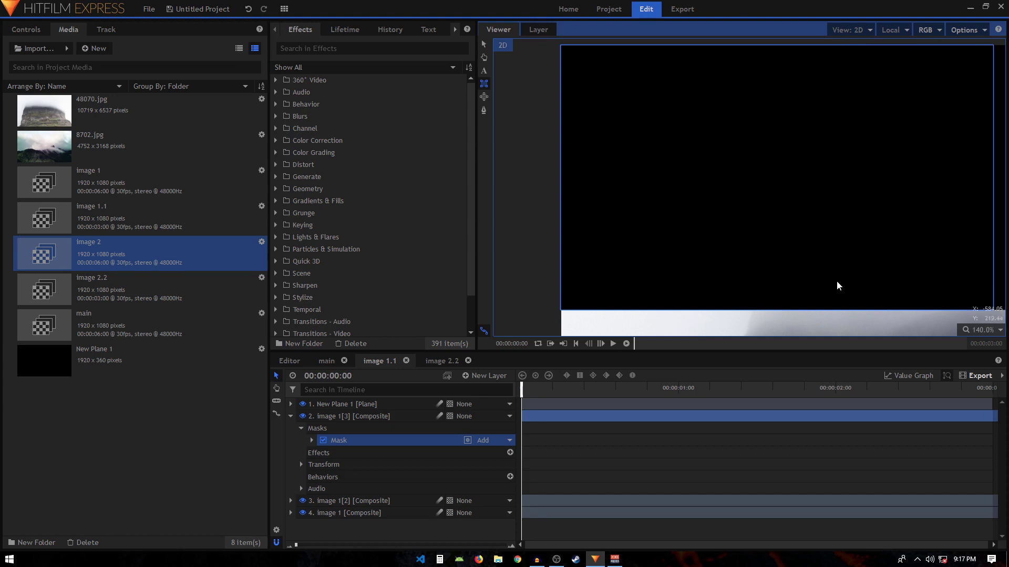
# Extend the mask's right side to the guide plane's right edge so it covers the full frame width
pyautogui.scroll(-2, 762, 266)
pyautogui.scroll(-1, 926, 271)
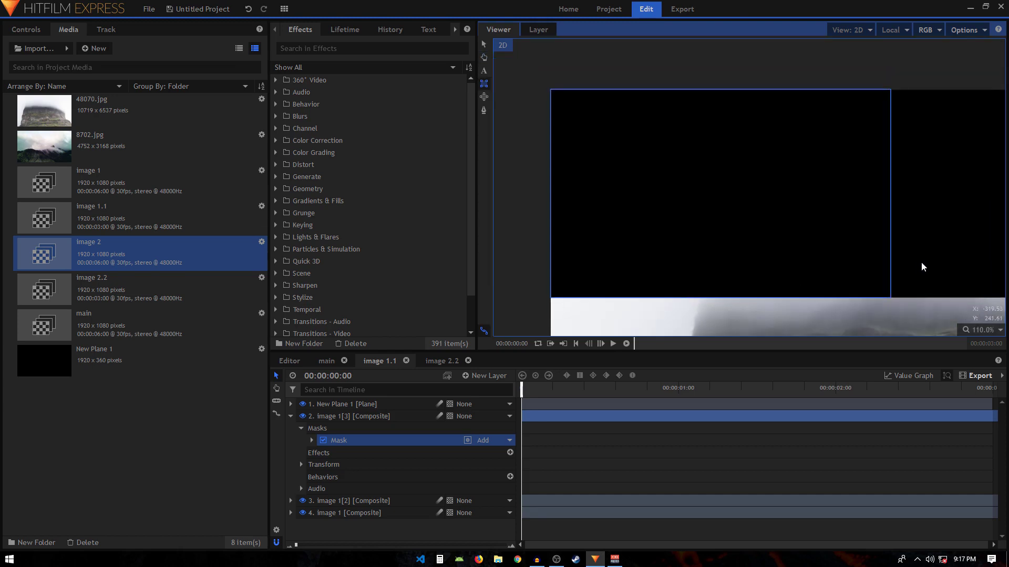
pyautogui.scroll(-2, 888, 261)
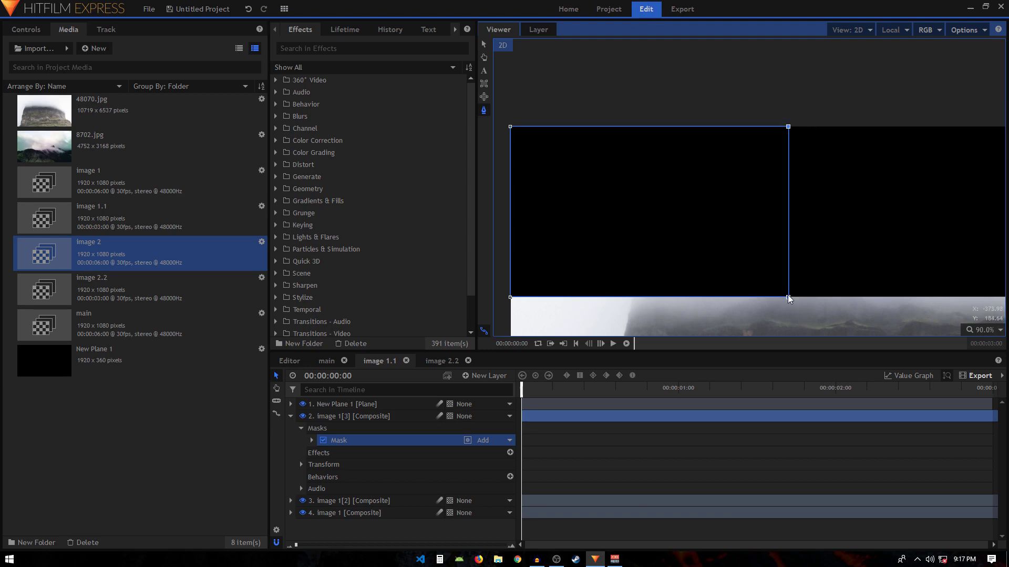
pyautogui.hscroll(3, 819, 293)
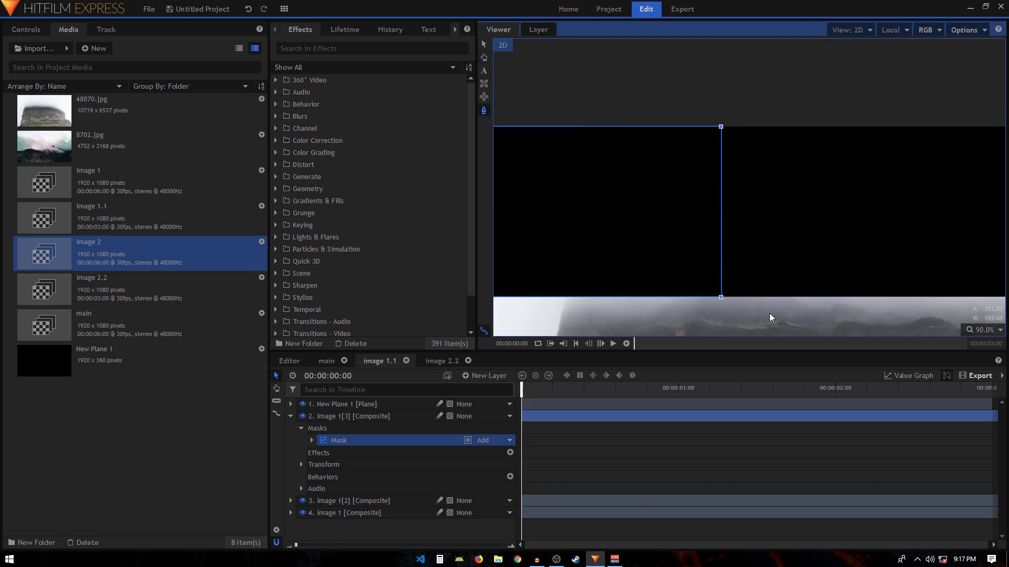
pyautogui.scroll(-2, 736, 227)
pyautogui.press('h')
pyautogui.moveTo(773, 241); pyautogui.dragTo(635, 221)
pyautogui.press('m')
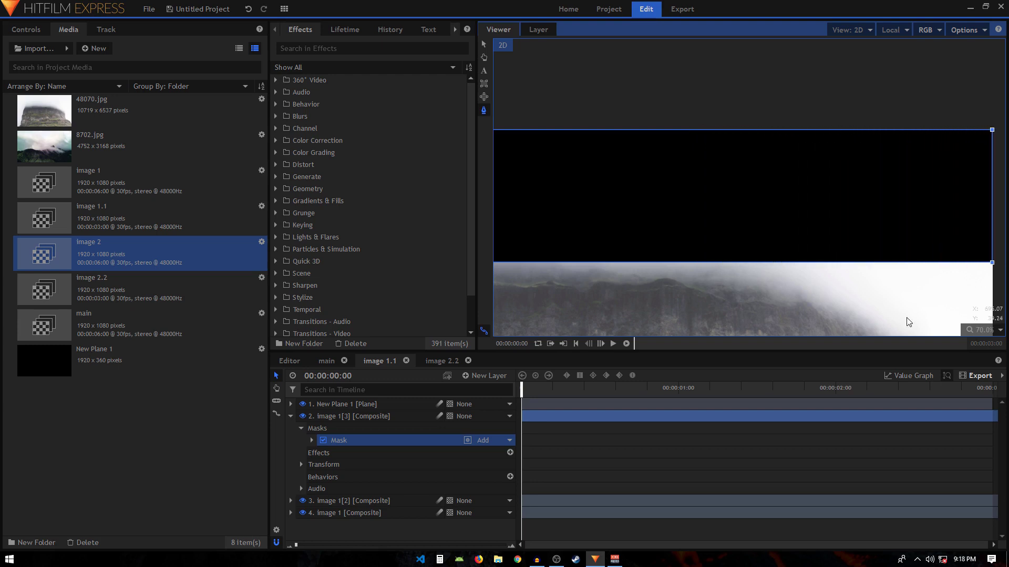
pyautogui.scroll(2, 790, 251)
pyautogui.scroll(3, 818, 263)
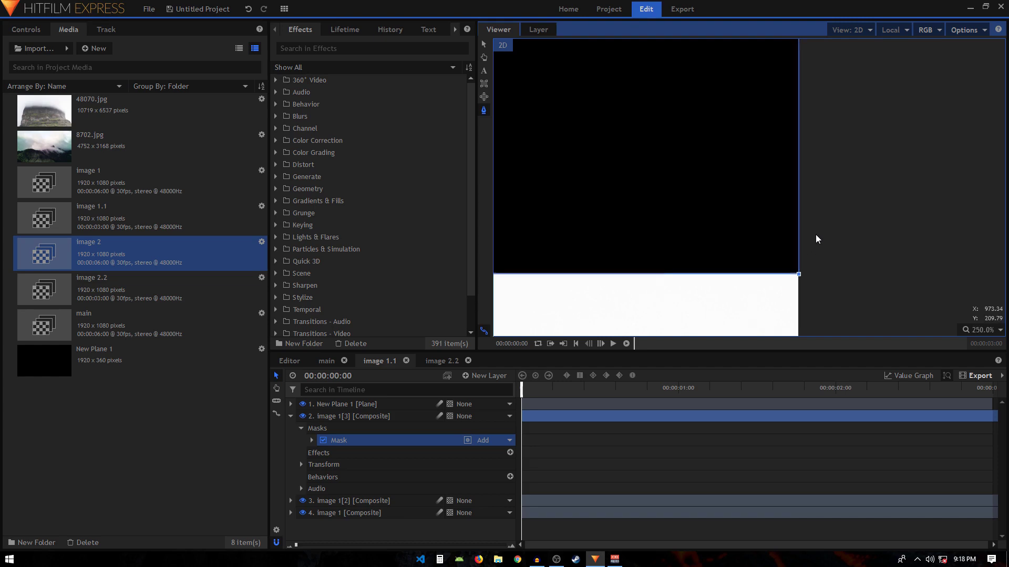
# Delete the guide plane layer from the image 1.1 composite shot
pyautogui.scroll(-5, 816, 234)
pyautogui.scroll(-1, 815, 234)
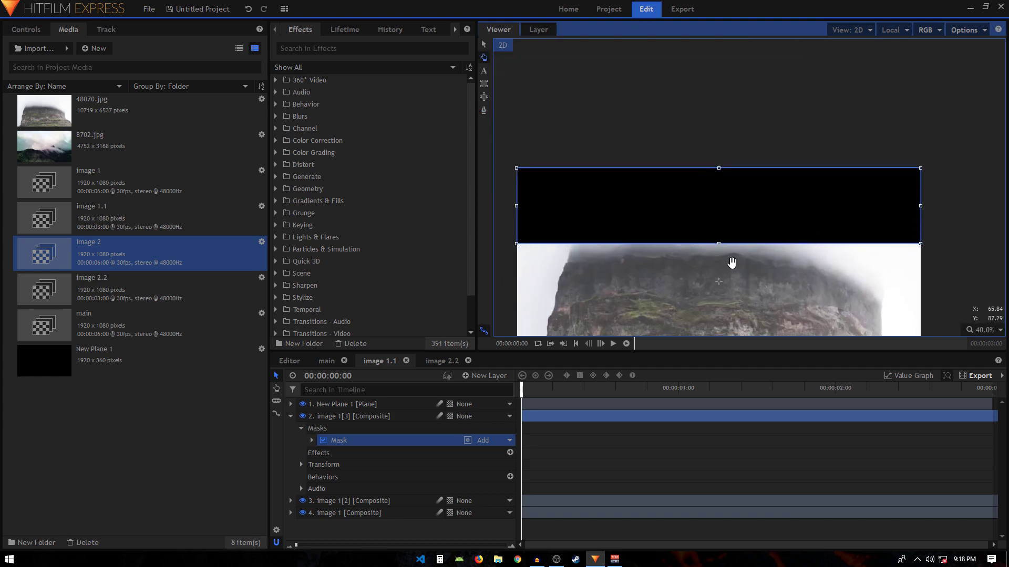
pyautogui.click(346, 405)
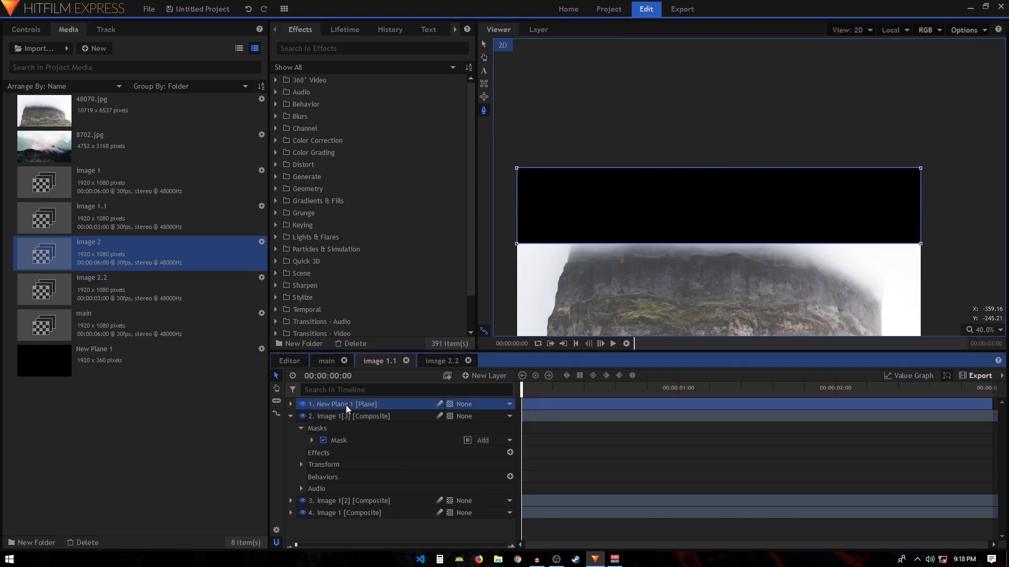
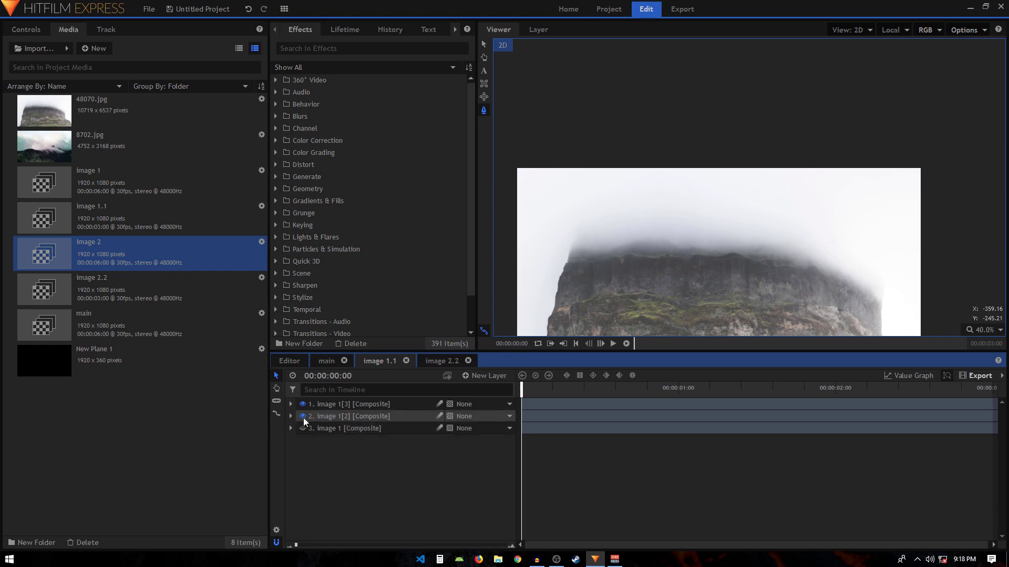
# Check the topmost masked strip of image 1.1 on its own and make the two lower layers visible
pyautogui.click(302, 416)
pyautogui.scroll(-3, 659, 232)
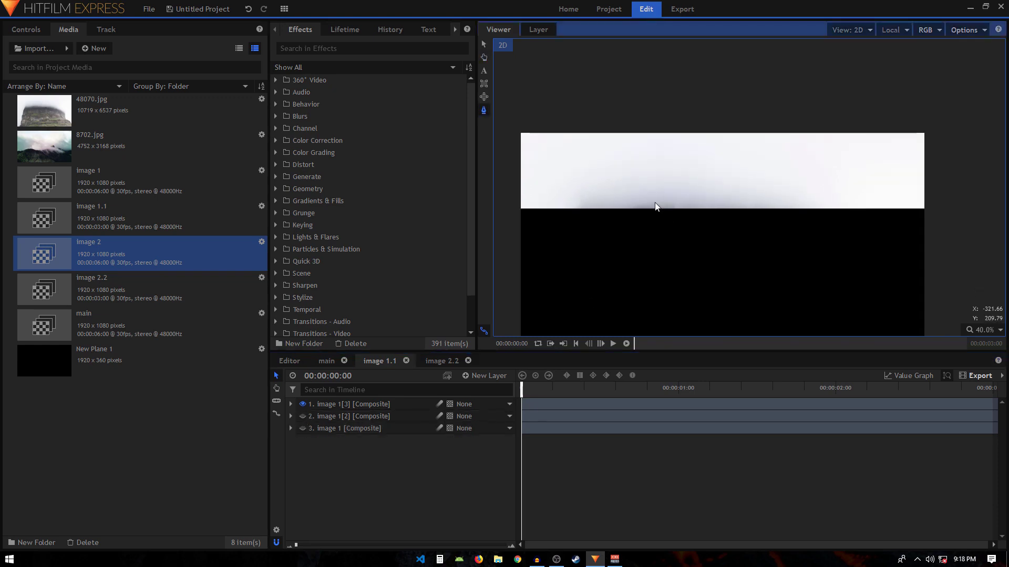
pyautogui.click(302, 416)
pyautogui.click(303, 428)
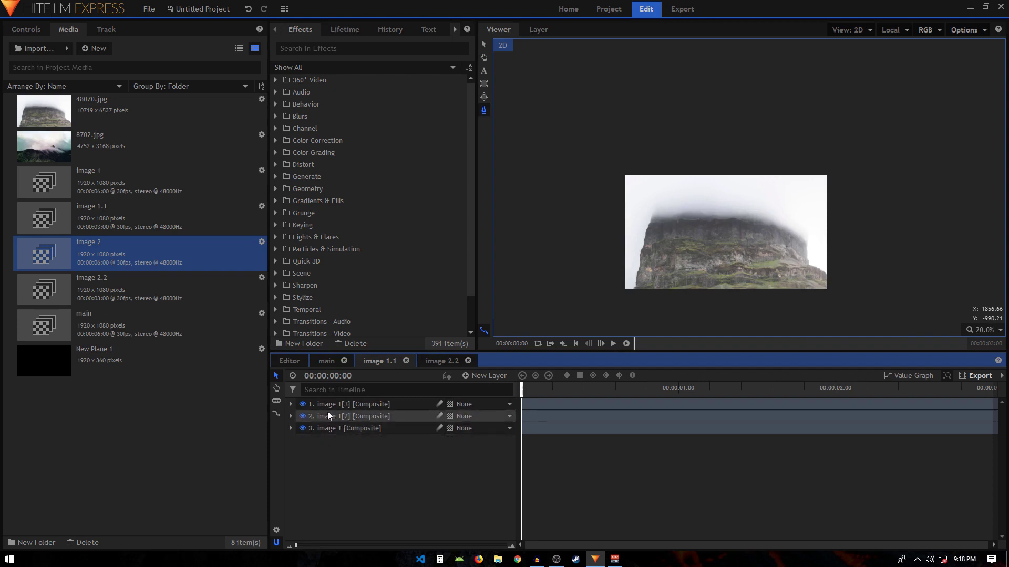
# Copy the mask from the topmost image 1 layer and paste it onto the second image 1 layer
pyautogui.click(292, 405)
pyautogui.click(338, 427)
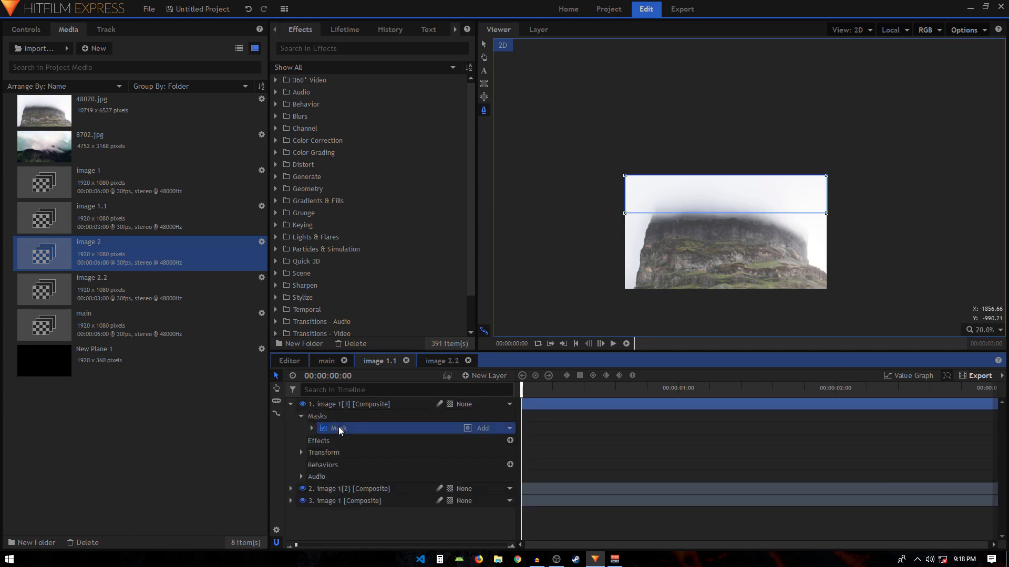
pyautogui.click(291, 406)
pyautogui.click(330, 419)
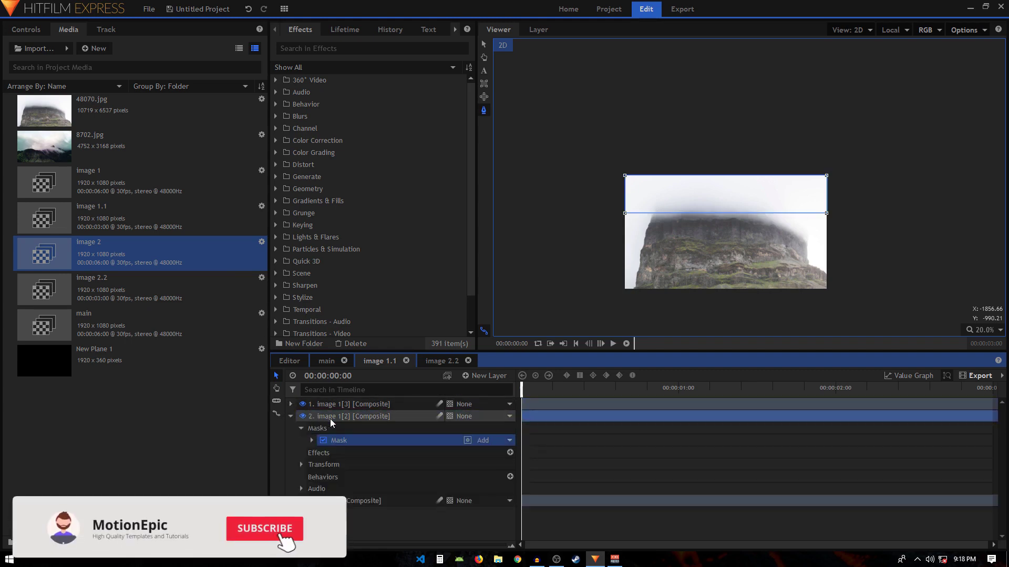
# Set the position of the second image 1 layer's mask to 0, -360 so it covers the middle strip
pyautogui.click(312, 441)
pyautogui.click(321, 464)
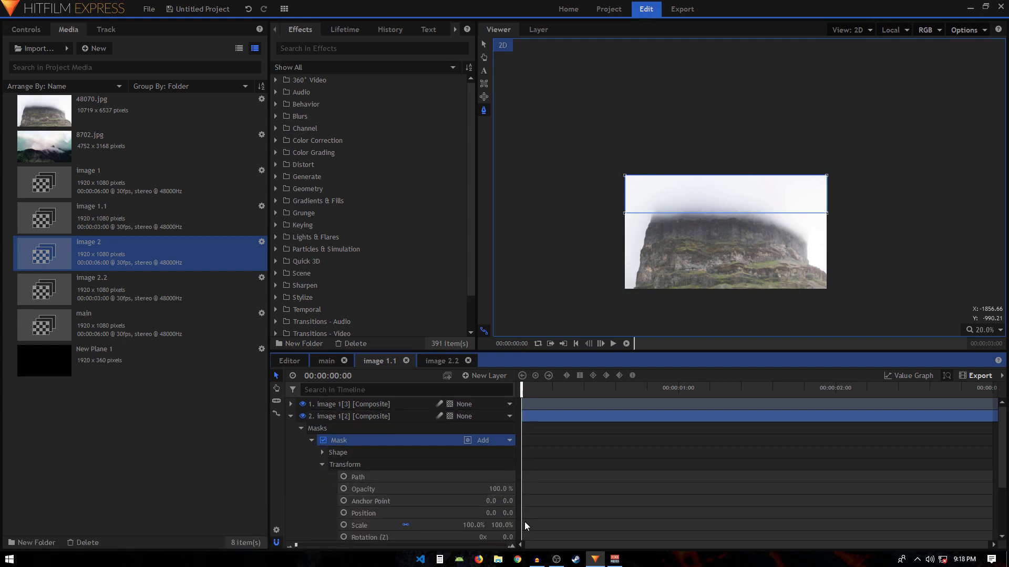
pyautogui.moveTo(508, 514); pyautogui.dragTo(363, 514)
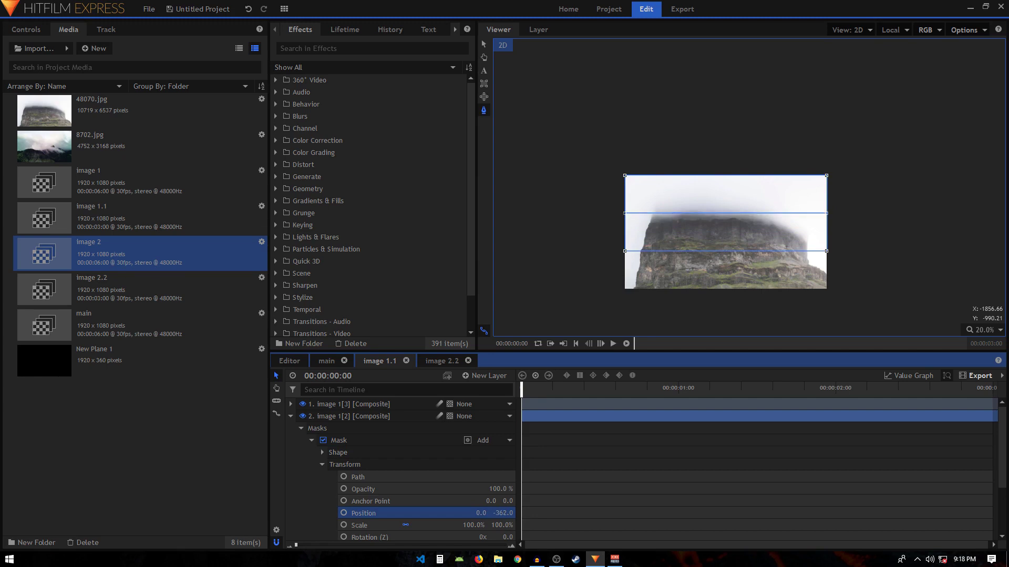
pyautogui.click(512, 514)
pyautogui.press('Return')
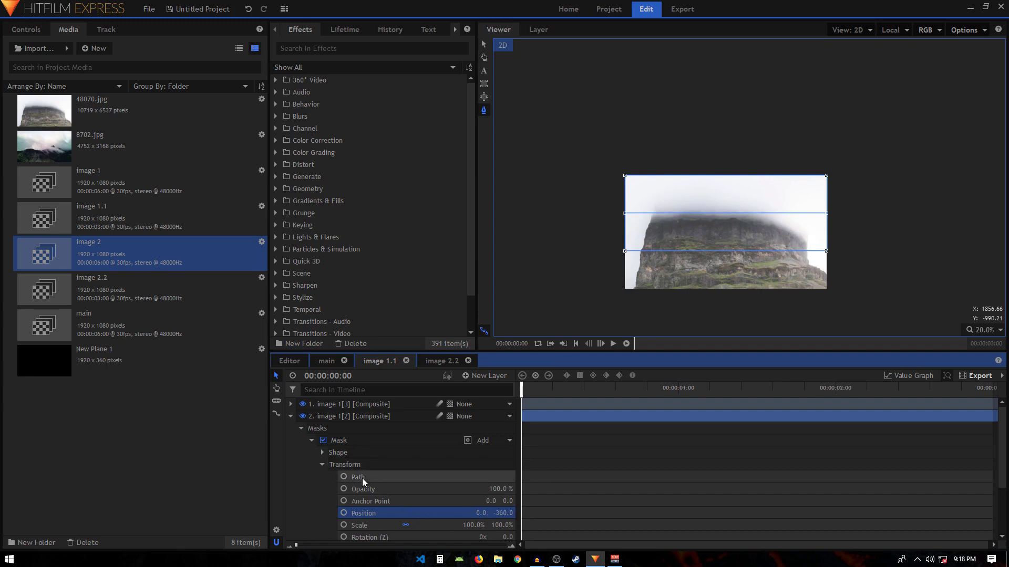
# Copy the middle-strip mask and paste it onto the third image 1 layer
pyautogui.click(342, 441)
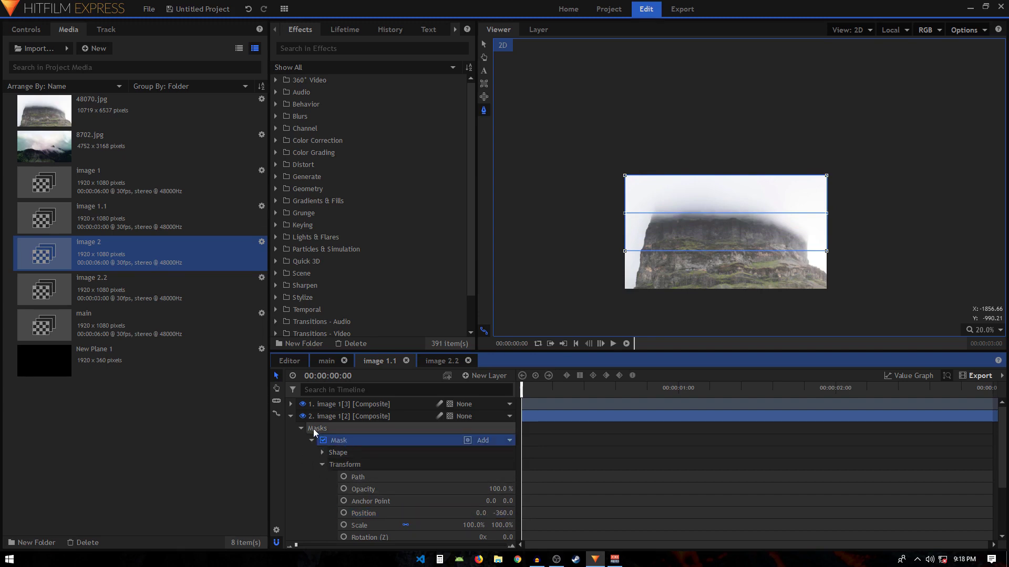
pyautogui.click(290, 416)
pyautogui.click(341, 430)
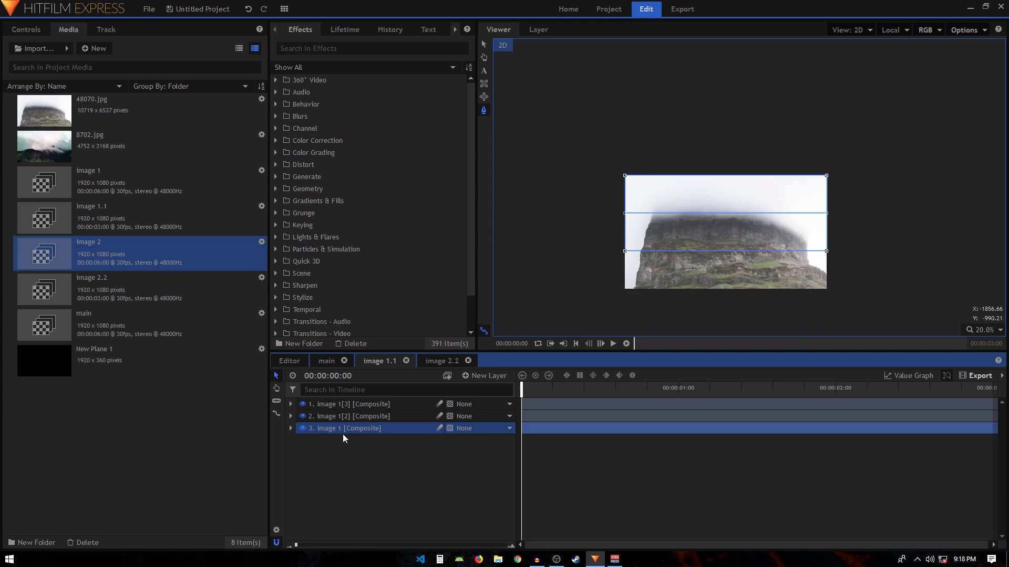
pyautogui.hotkey('ctrl', 'v')
# Set the position of the third image 1 layer's mask to 0, -720 and collapse the layer's properties
pyautogui.click(311, 453)
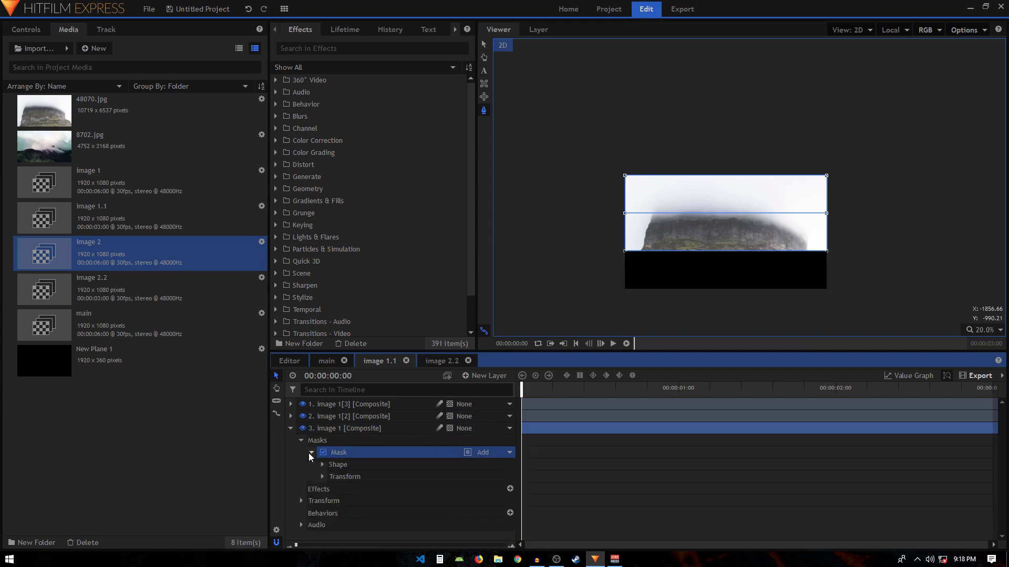
pyautogui.click(322, 477)
pyautogui.moveTo(503, 525); pyautogui.dragTo(557, 525)
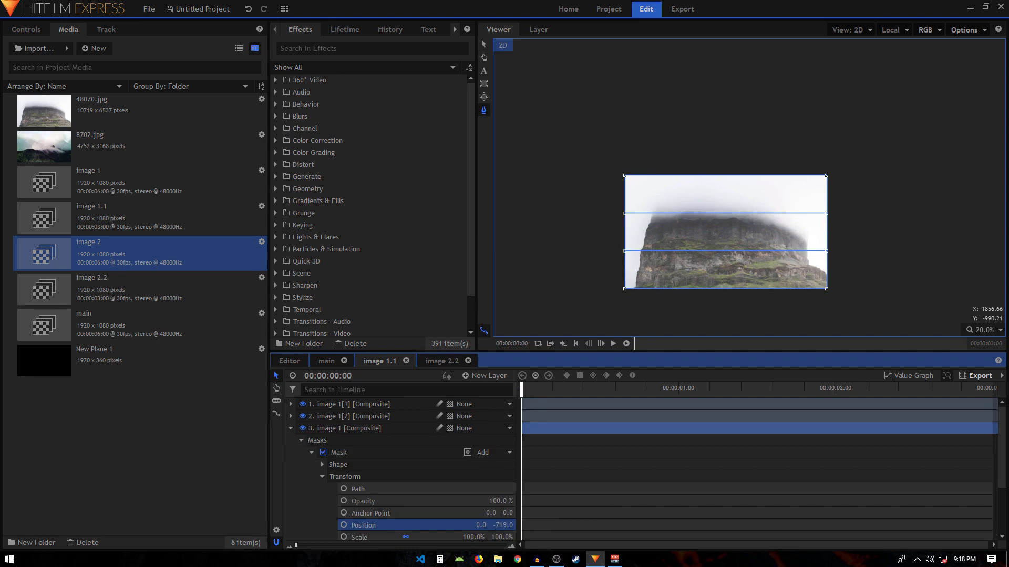
pyautogui.click(506, 525)
pyautogui.click(322, 477)
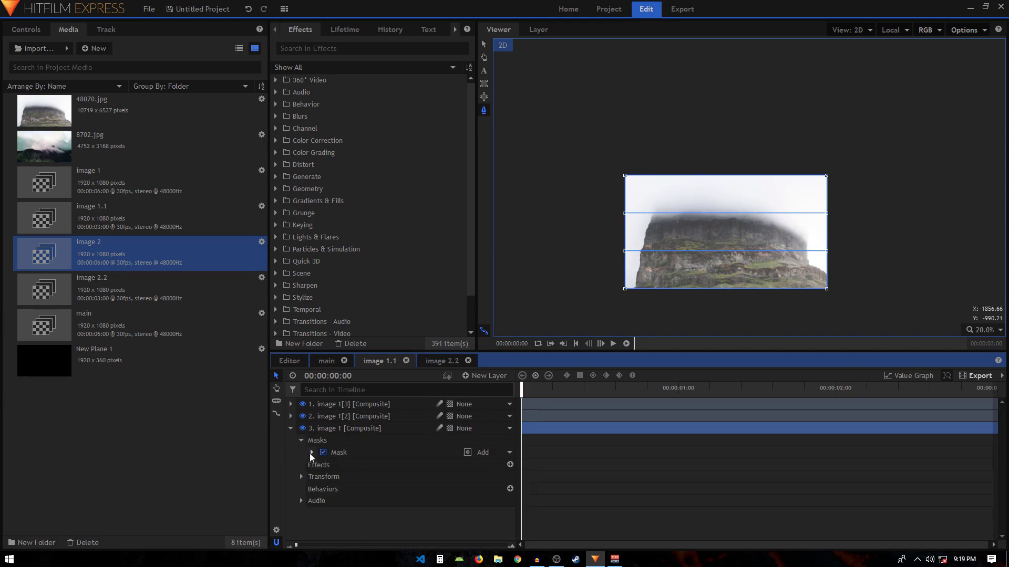
pyautogui.click(312, 452)
pyautogui.click(290, 428)
pyautogui.click(330, 468)
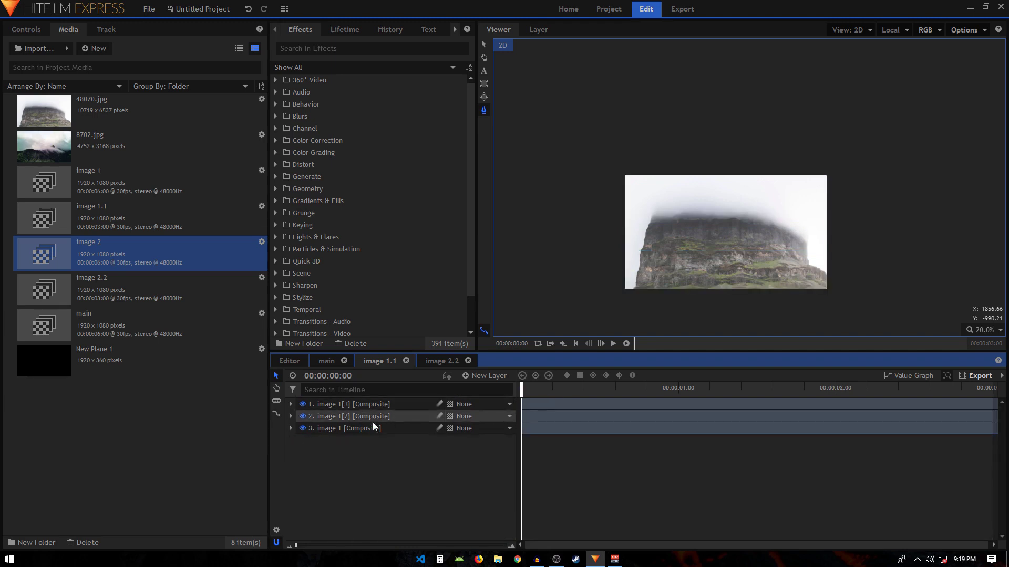
# Check the masked strips of image 1.1 by temporarily hiding the third and second layers
pyautogui.click(302, 428)
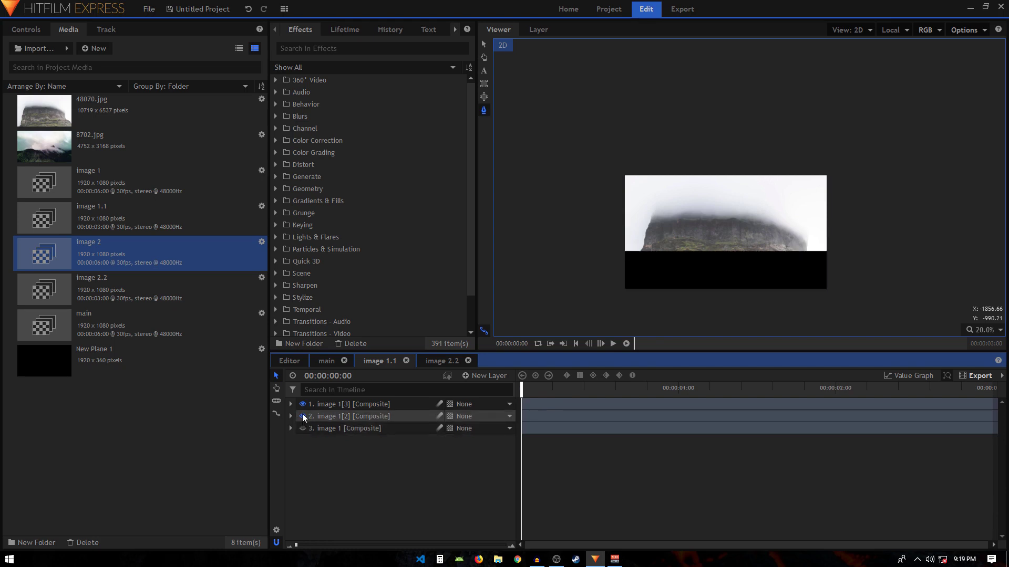
pyautogui.click(302, 416)
pyautogui.click(302, 416)
pyautogui.click(302, 429)
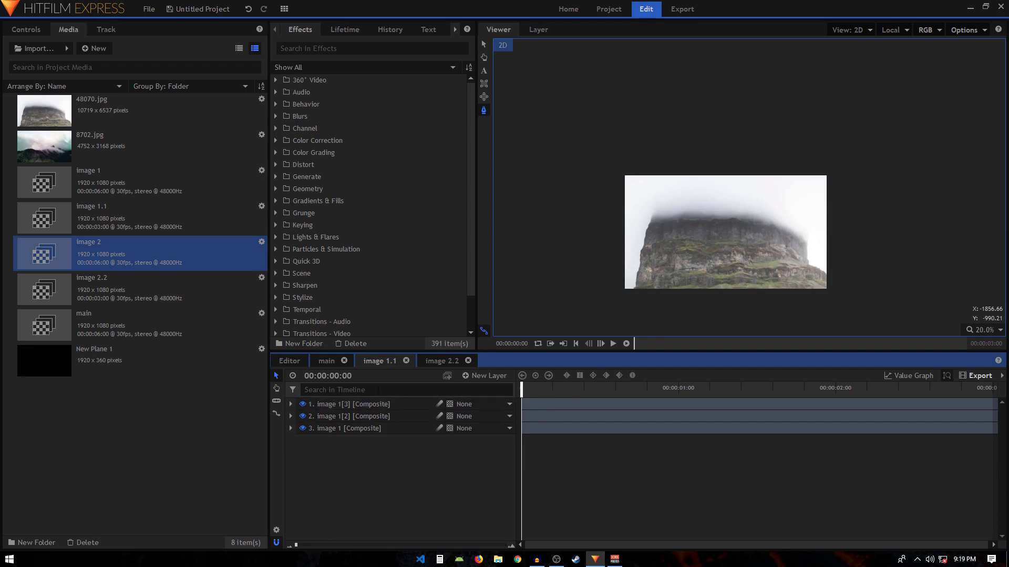
# Duplicate the image 2 layer twice in image 2.2 and paste the upper-strip mask from image 1.1 onto its topmost copy
pyautogui.click(436, 361)
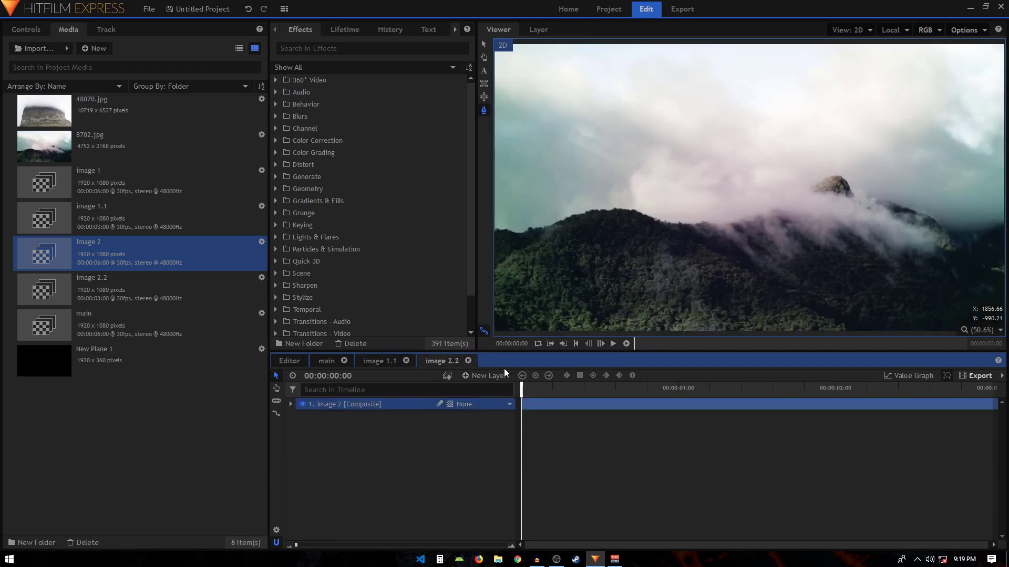
pyautogui.click(380, 361)
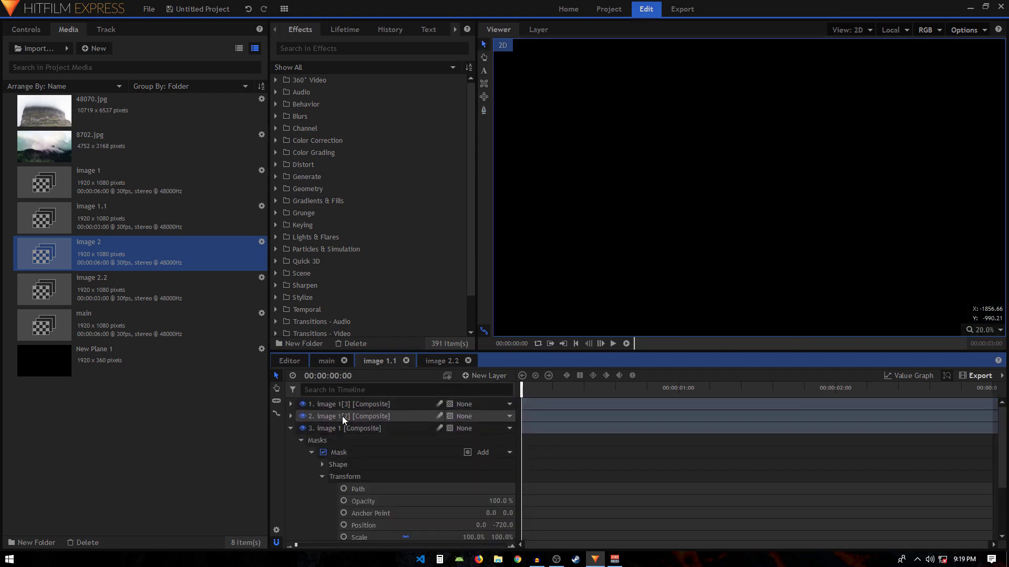
pyautogui.click(290, 428)
pyautogui.click(290, 404)
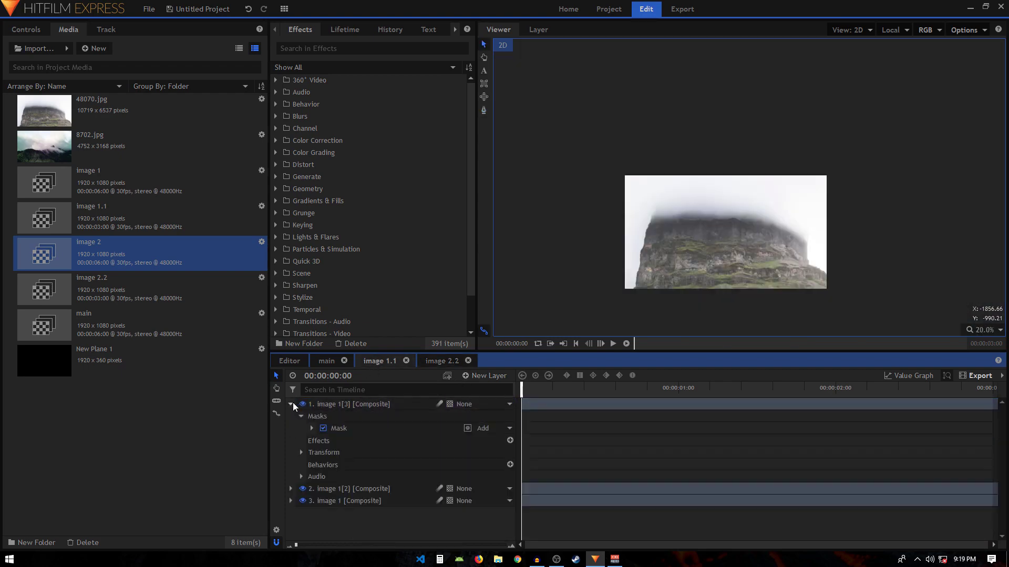
pyautogui.click(339, 428)
pyautogui.click(440, 361)
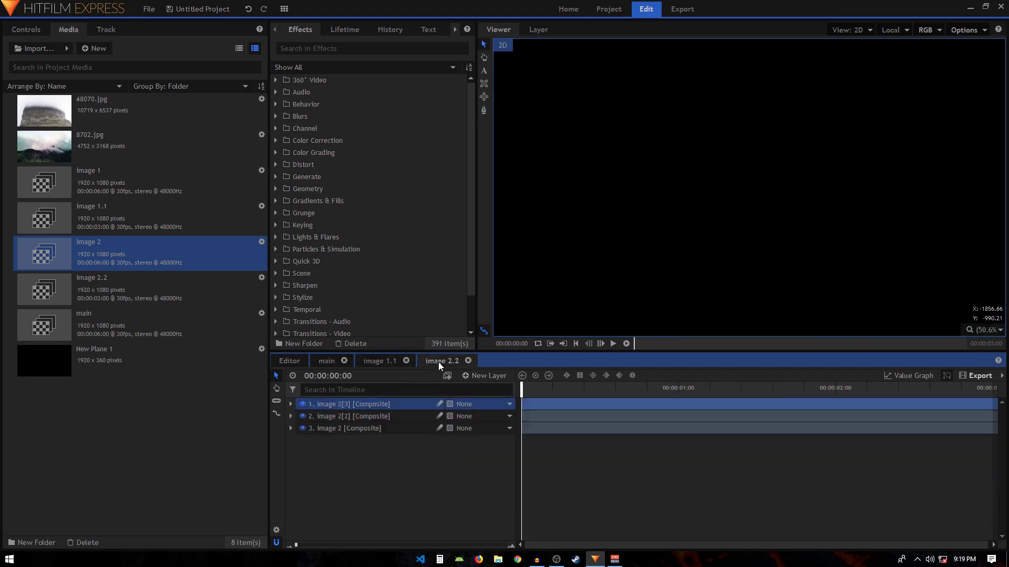
pyautogui.click(358, 402)
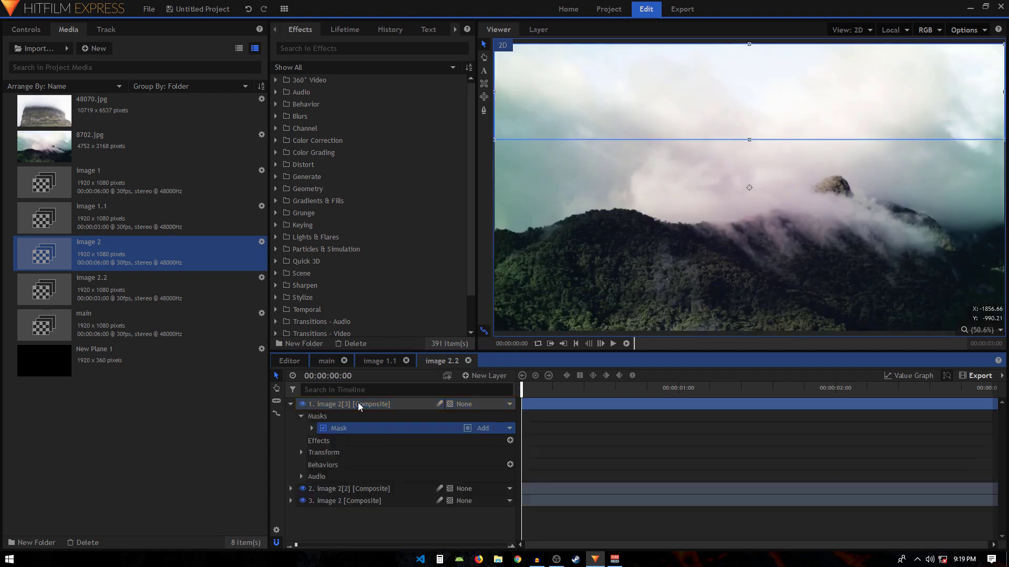
# Copy the middle-strip mask from the second layer of image 1.1 onto the second layer of image 2.2
pyautogui.click(378, 361)
pyautogui.click(290, 404)
pyautogui.click(290, 416)
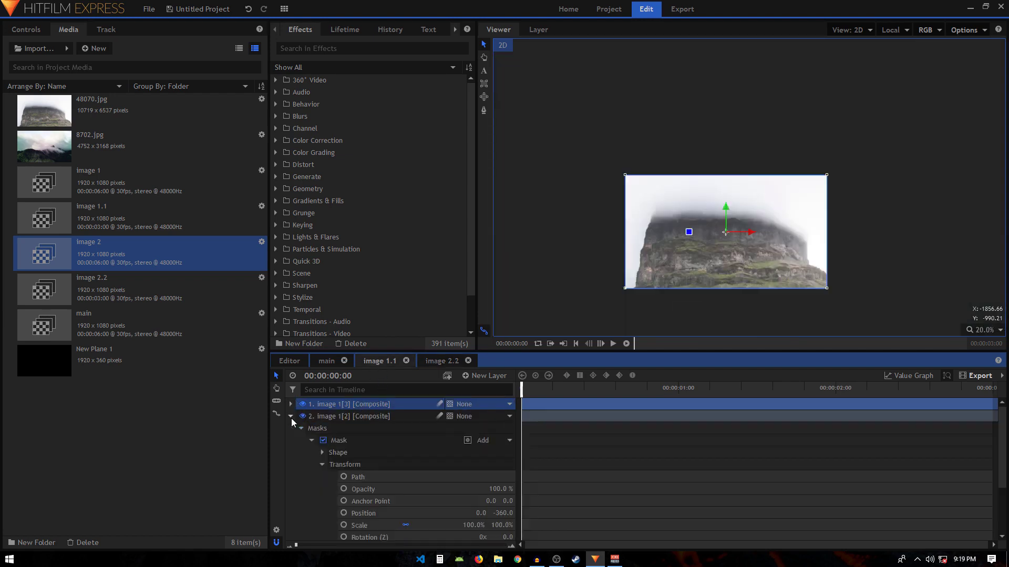
pyautogui.click(339, 440)
pyautogui.click(440, 362)
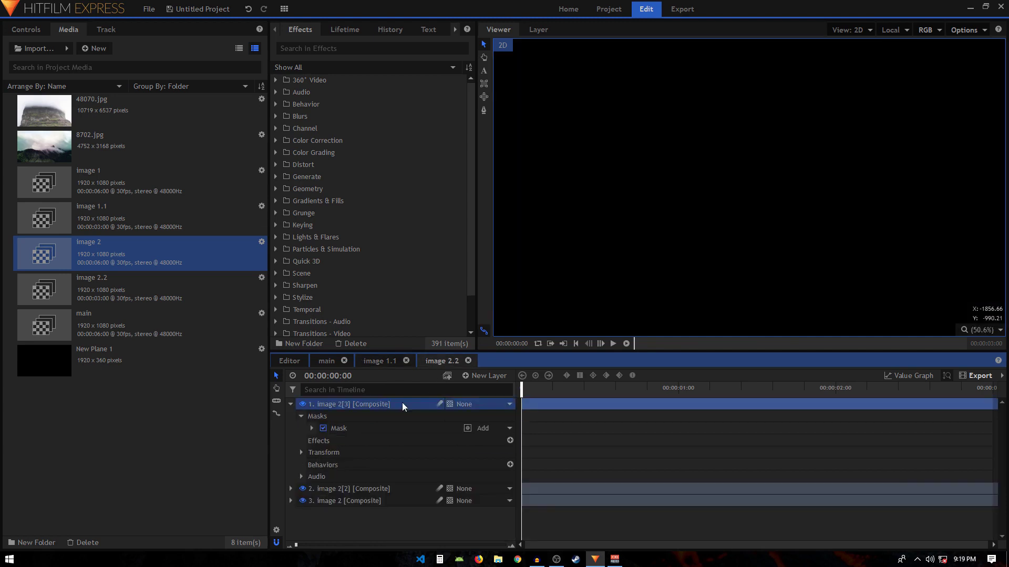
pyautogui.click(290, 404)
pyautogui.click(326, 417)
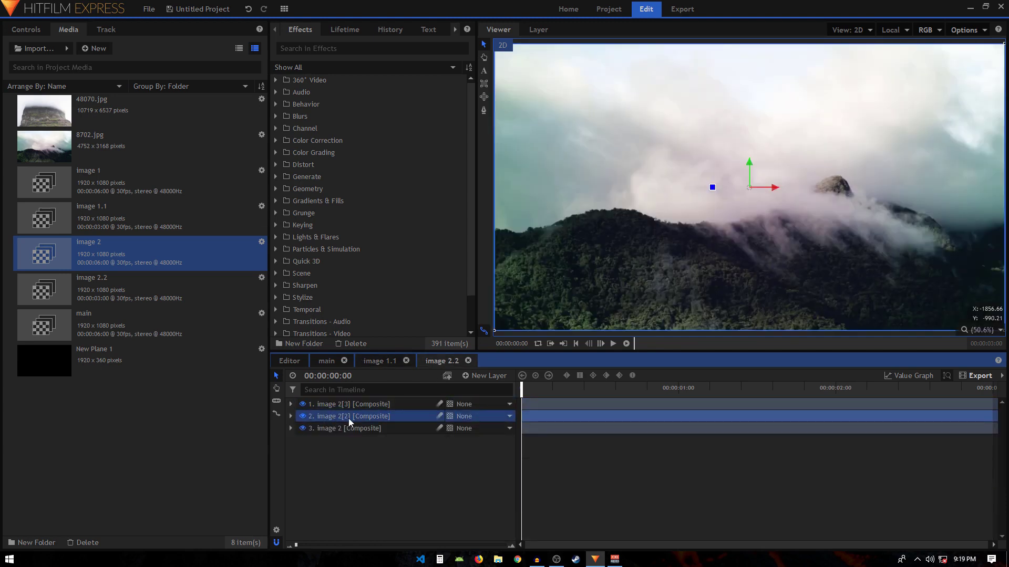
# Copy the lower-strip mask from the third layer of image 1.1 onto the third layer of image 2.2
pyautogui.click(379, 362)
pyautogui.click(352, 418)
pyautogui.click(291, 416)
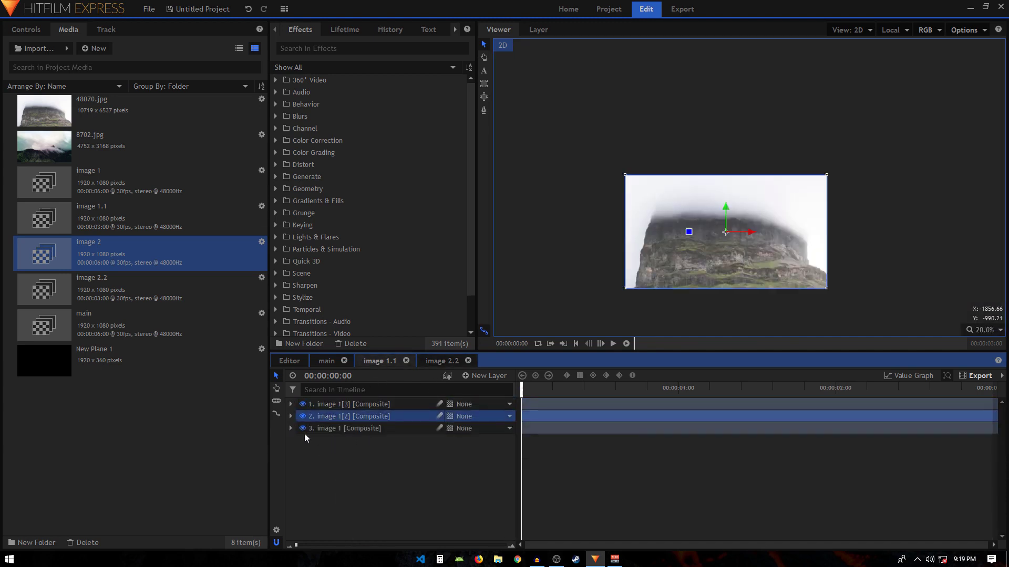
pyautogui.click(291, 428)
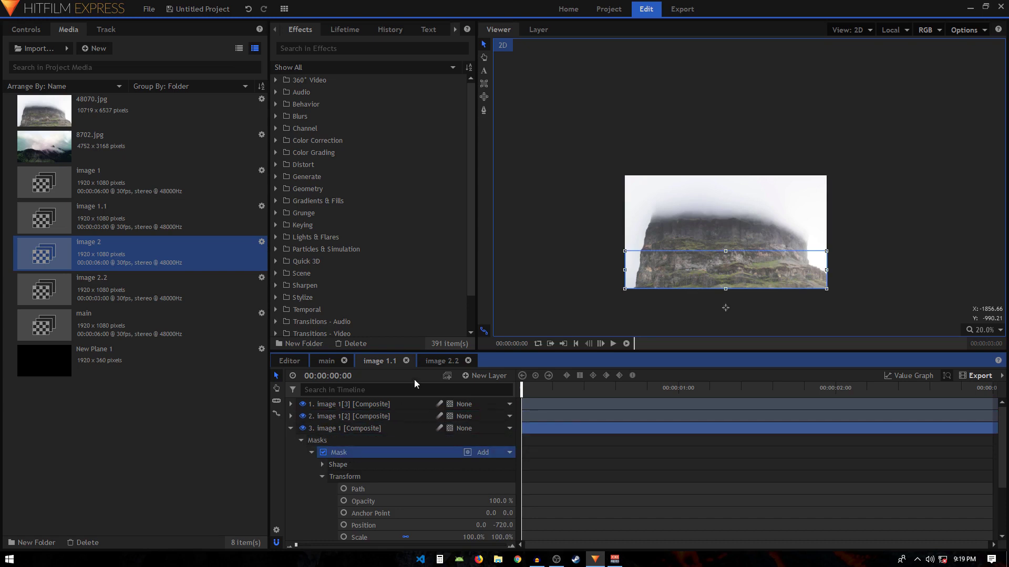
pyautogui.click(426, 363)
pyautogui.click(291, 419)
pyautogui.click(292, 428)
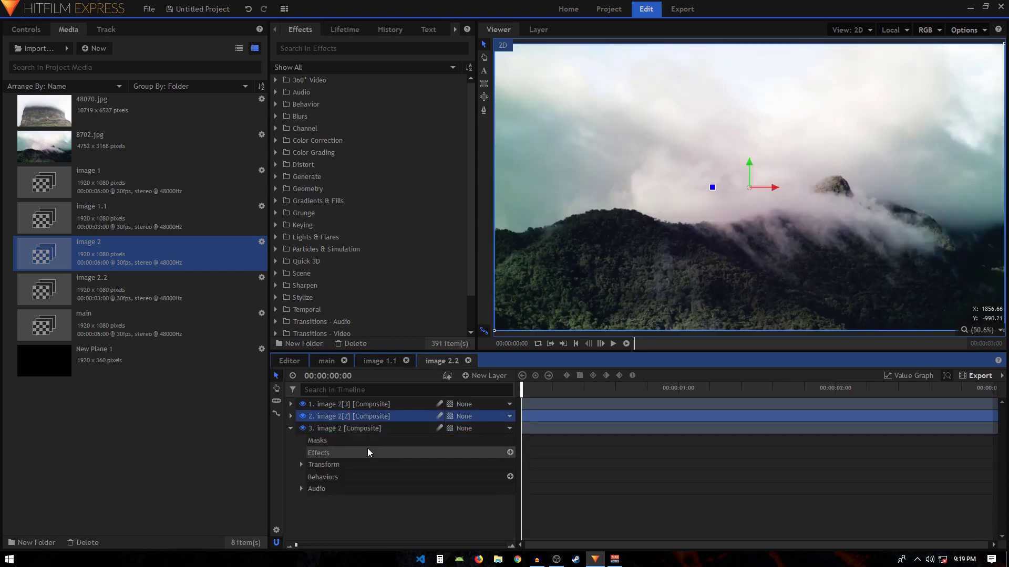
pyautogui.click(336, 427)
pyautogui.hotkey('ctrl', 'v')
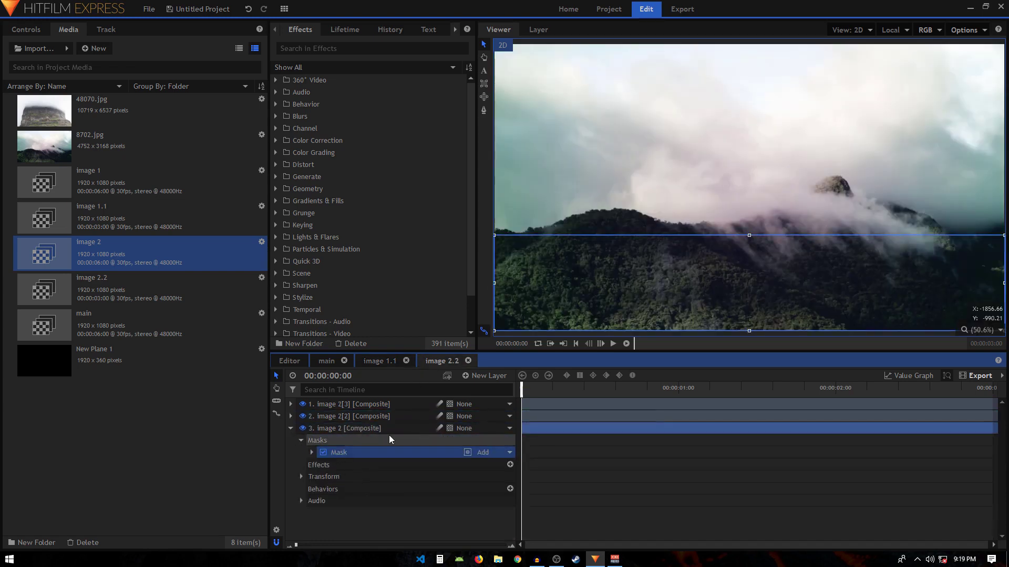
pyautogui.click(291, 429)
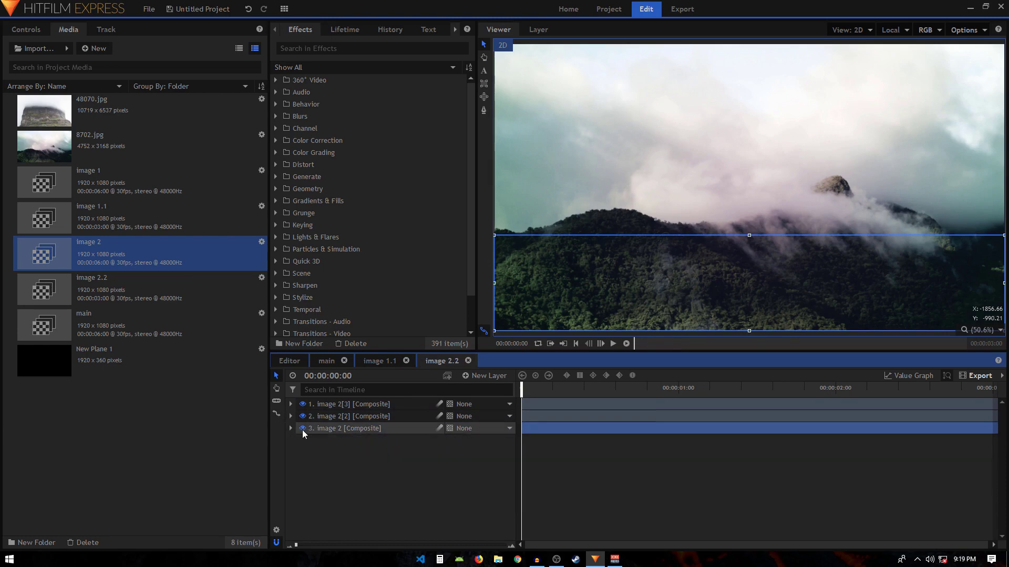
# Check the masked strips of image 2.2 by temporarily hiding its third and second layers
pyautogui.click(303, 429)
pyautogui.click(303, 416)
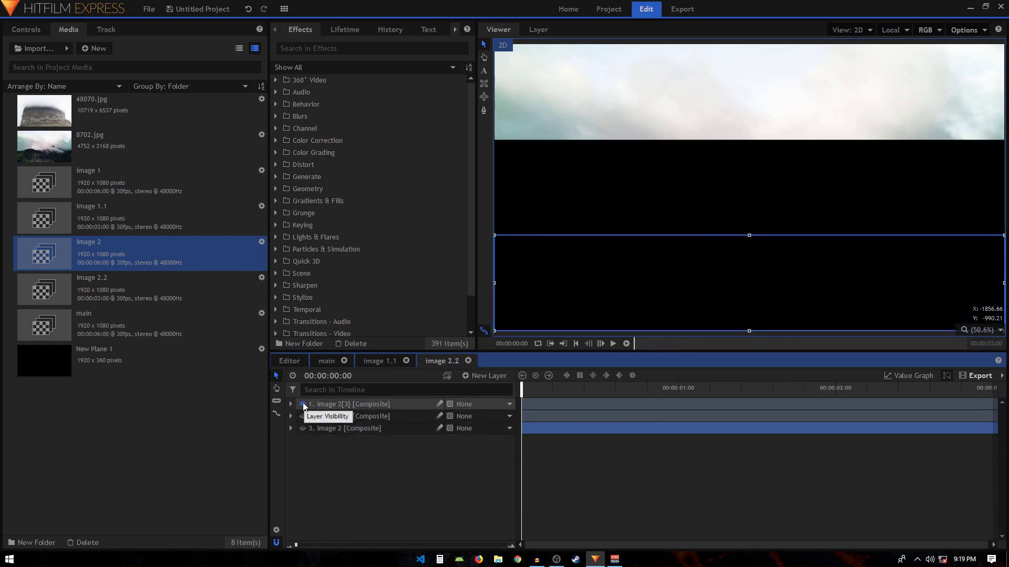
pyautogui.click(302, 416)
pyautogui.click(303, 428)
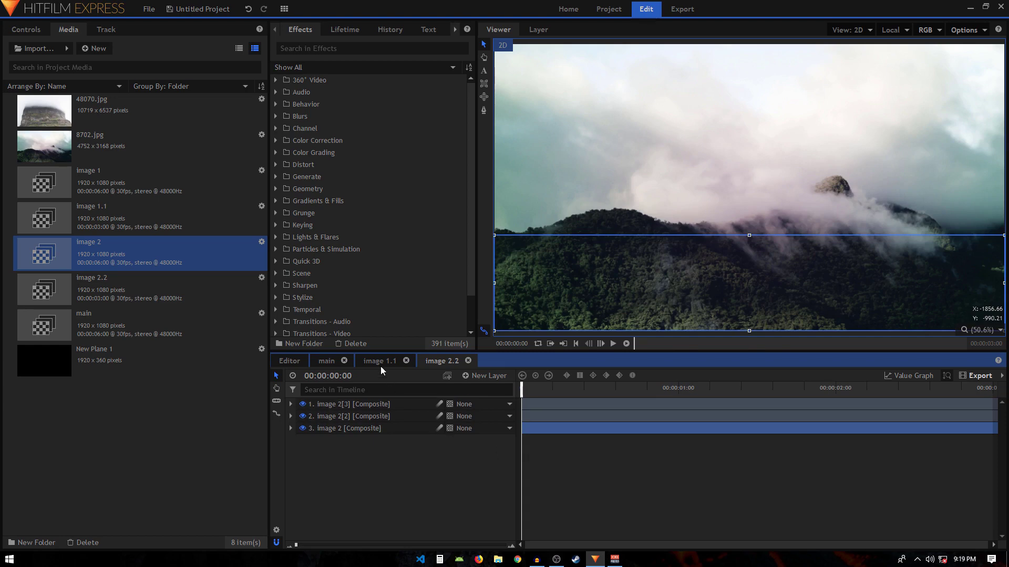
# Search the effects for "spher" and apply Spherical Warp to the topmost image 1 layer in the image 1.1 composite shot
pyautogui.click(381, 367)
pyautogui.scroll(4, 729, 226)
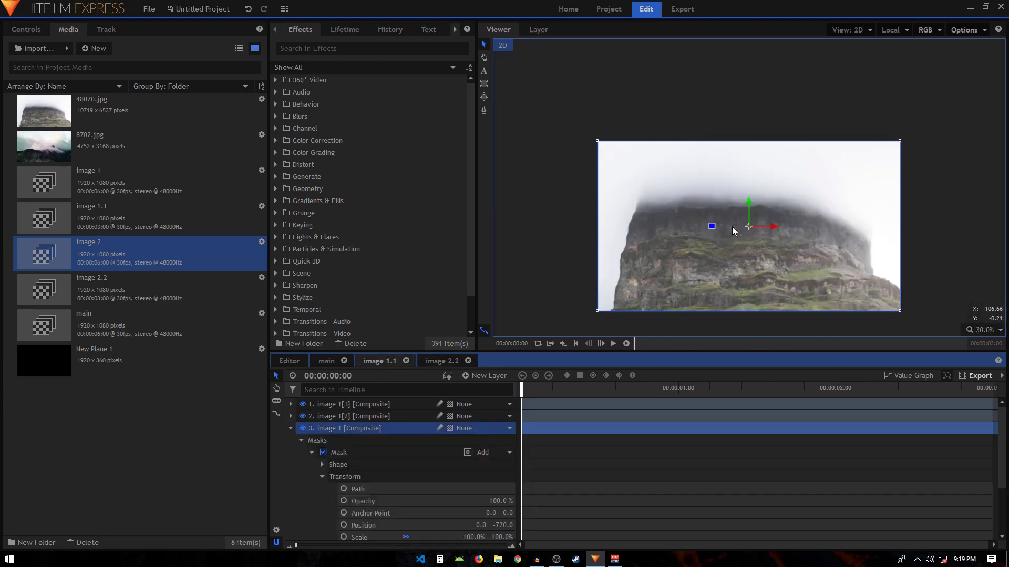
pyautogui.moveTo(757, 227); pyautogui.dragTo(756, 223)
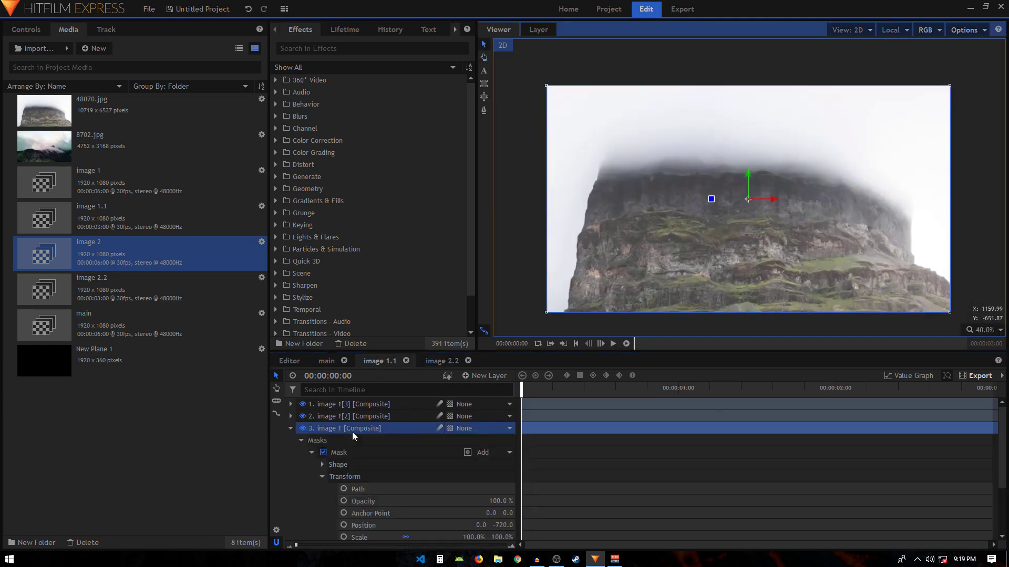
pyautogui.click(291, 428)
pyautogui.click(333, 475)
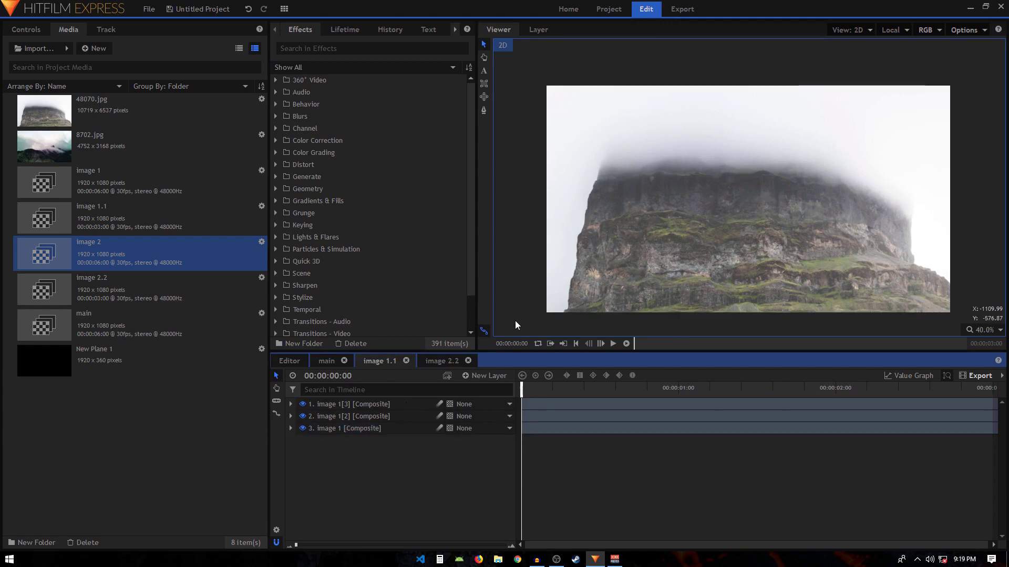
pyautogui.click(316, 48)
pyautogui.write('spher')
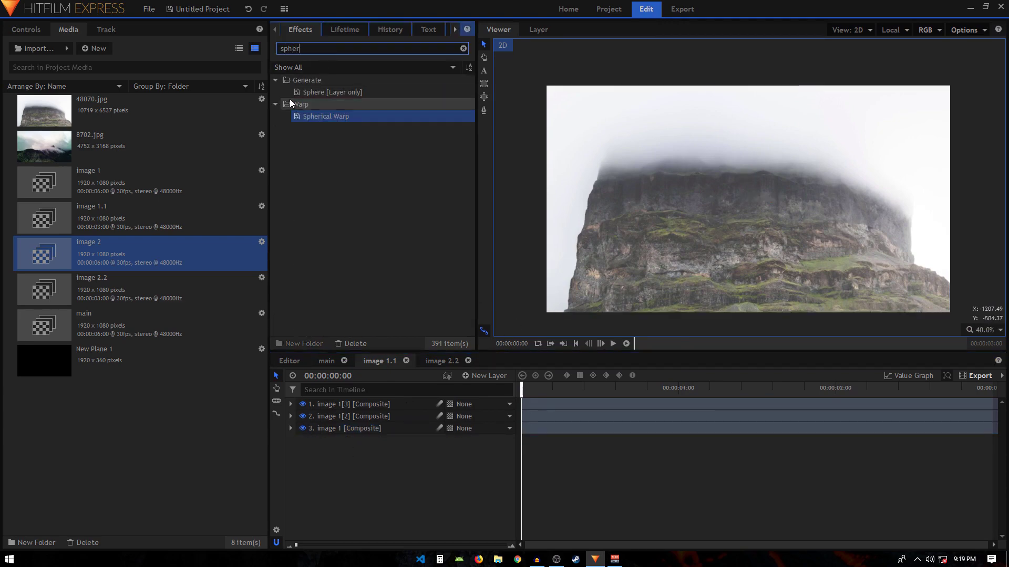
pyautogui.moveTo(329, 118); pyautogui.dragTo(348, 404)
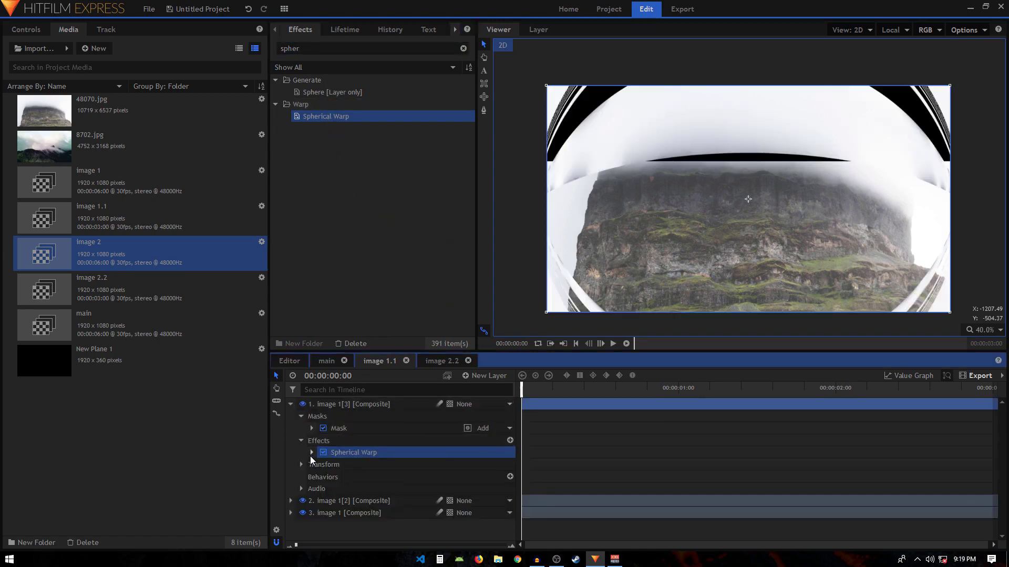
# Set the Spherical Warp Amount on the topmost layer of image 1.1 to 0
pyautogui.click(312, 452)
pyautogui.click(504, 477)
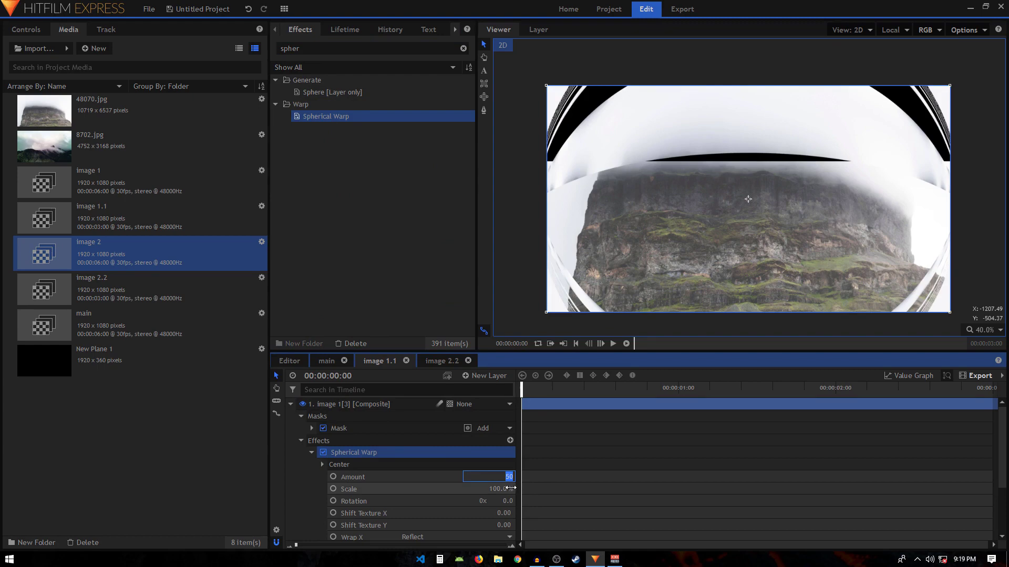
pyautogui.write('0')
pyautogui.press('Return')
# Keyframe the topmost layer's Spherical Warp Shift Texture X at 00:00:02:29 with a value of -0.50
pyautogui.moveTo(777, 390); pyautogui.dragTo(986, 390)
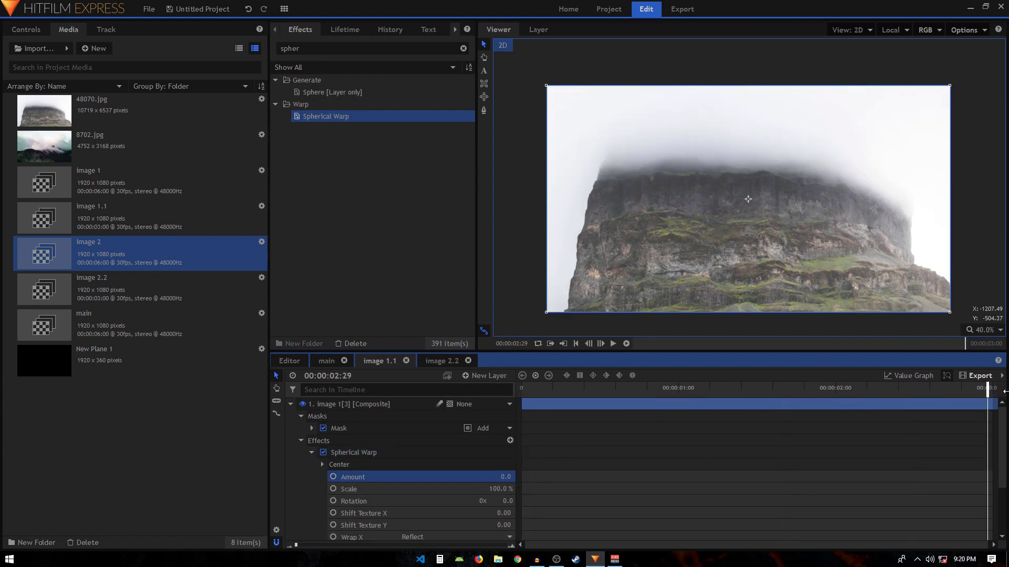
pyautogui.click(333, 514)
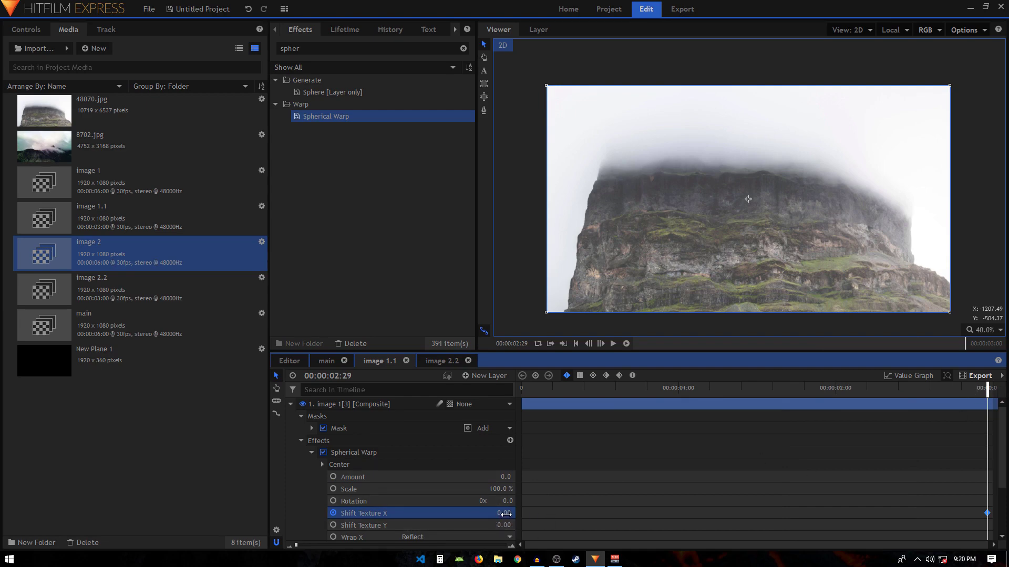
pyautogui.moveTo(506, 515); pyautogui.dragTo(479, 514)
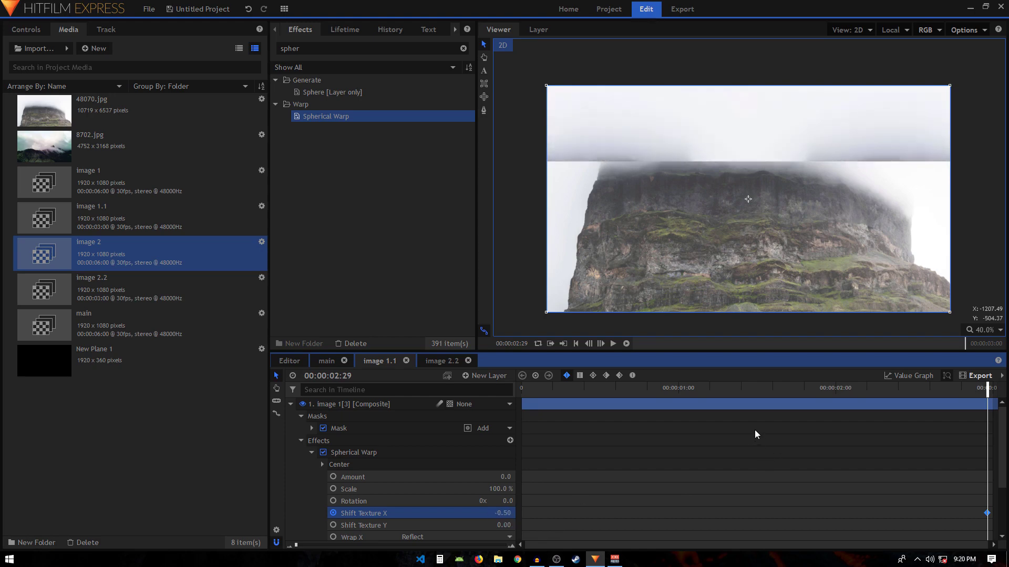
# Keyframe Shift Texture X at 0 on frame 00:00:02:09, 20 frames before the end keyframe, and preview the shift
pyautogui.hotkey('shift', 'Left')
pyautogui.hotkey('shift', 'Left')
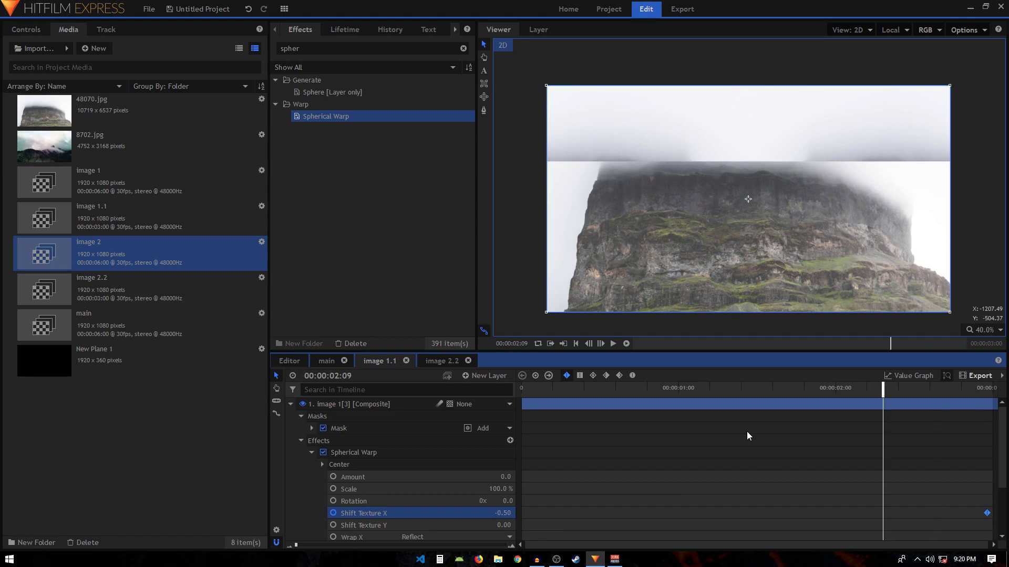
pyautogui.hotkey('shift', 'Right')
pyautogui.hotkey('shift', 'Left')
pyautogui.click(499, 513)
pyautogui.write('0')
pyautogui.press('Return')
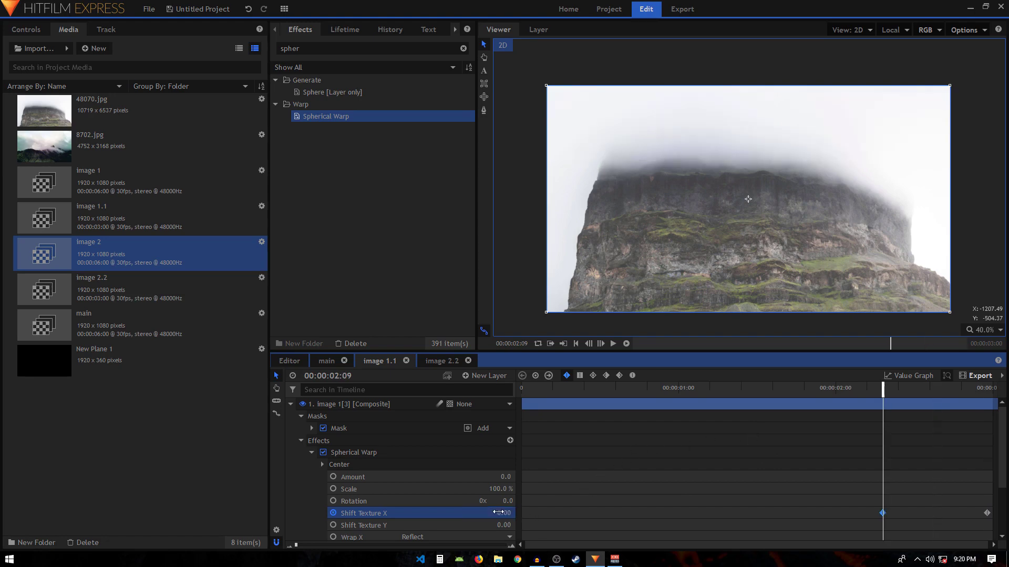
pyautogui.moveTo(872, 390); pyautogui.dragTo(915, 395)
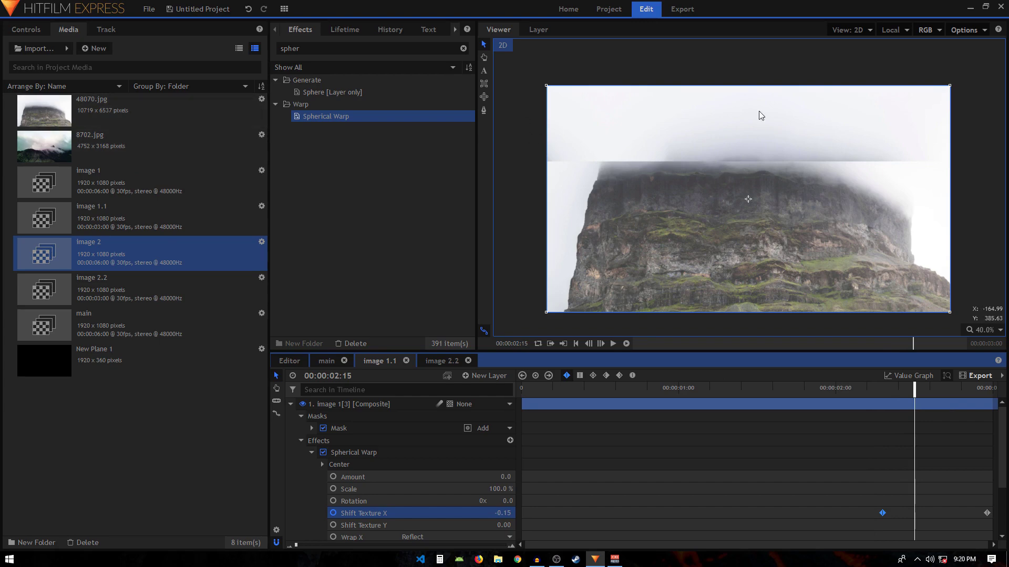
# Try Half playback resolution in the viewer and scrub through the strip's shift animation
pyautogui.click(965, 30)
pyautogui.moveTo(920, 51)
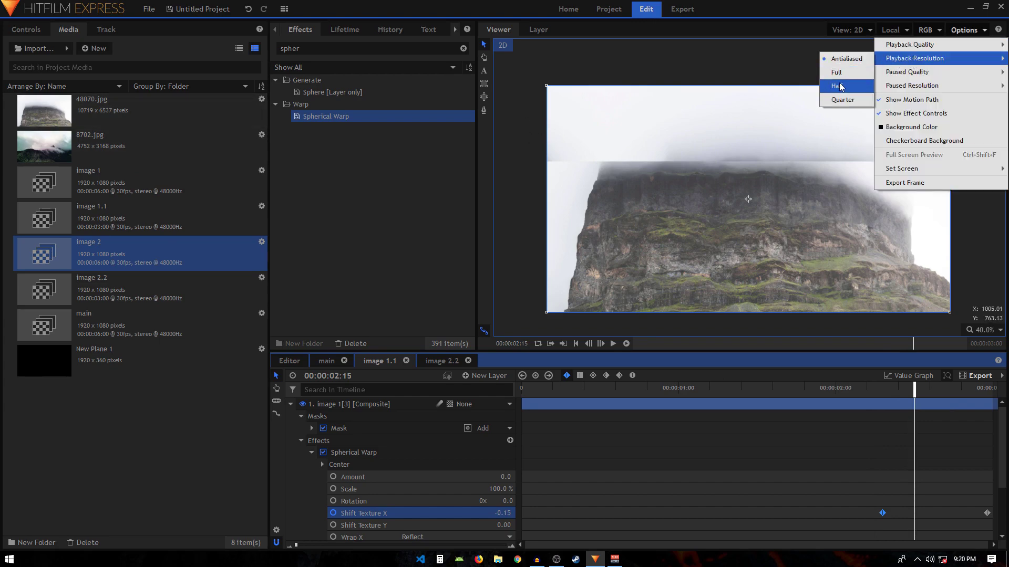
pyautogui.click(840, 87)
pyautogui.click(978, 33)
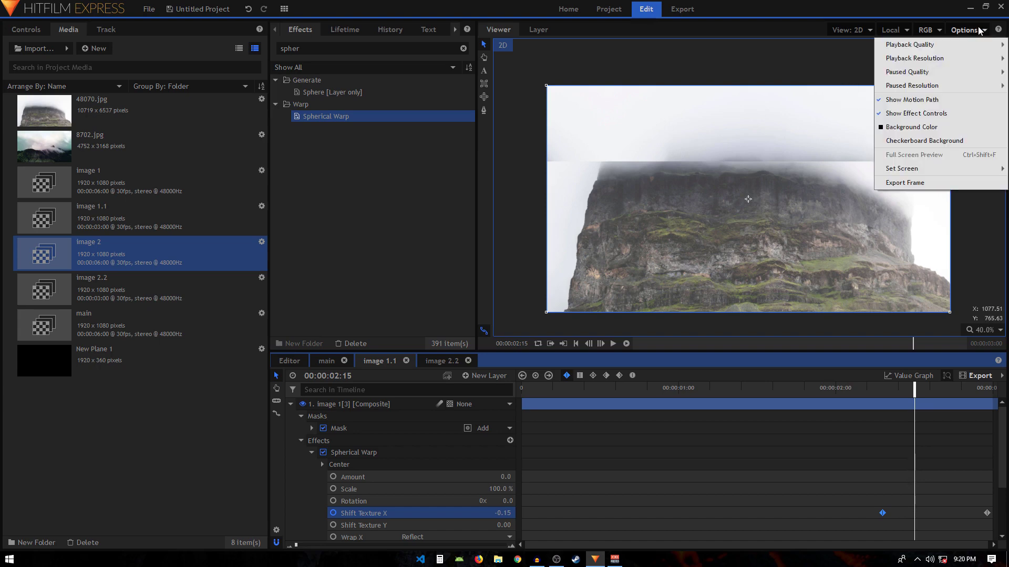
pyautogui.moveTo(934, 45)
pyautogui.click(857, 62)
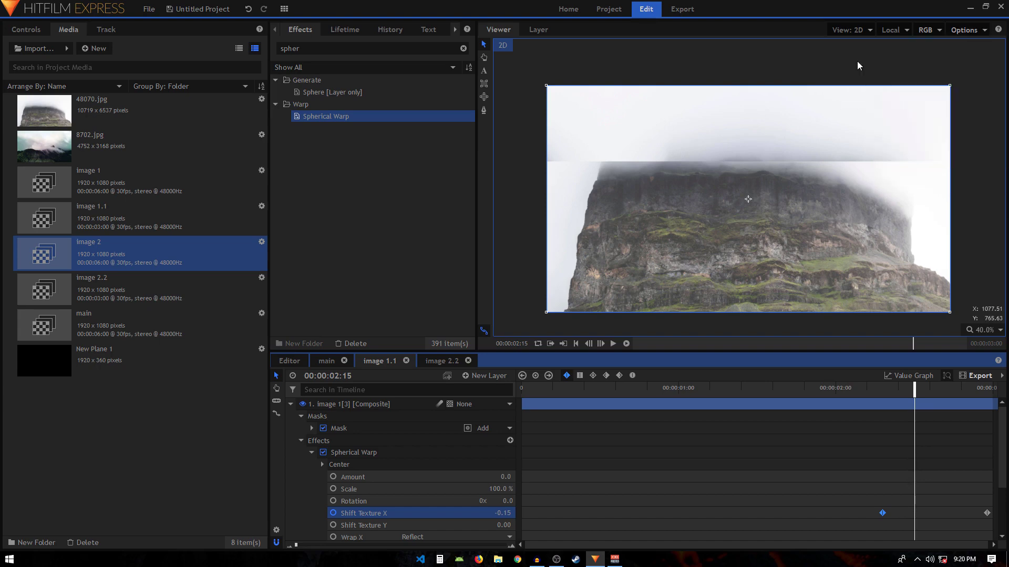
pyautogui.moveTo(878, 390); pyautogui.dragTo(969, 393)
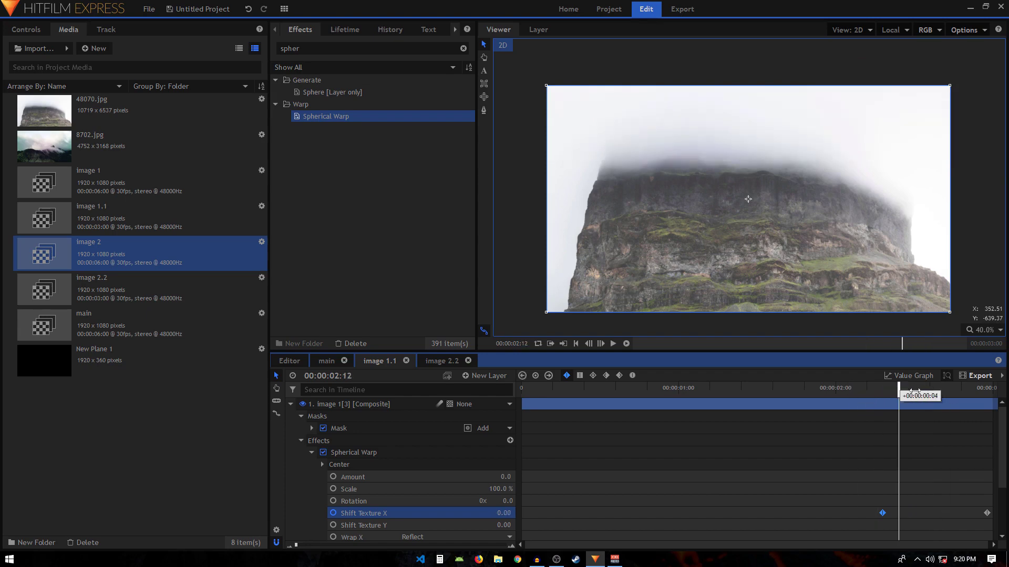
# Restore the viewer's playback resolution to Antialiased
pyautogui.click(974, 31)
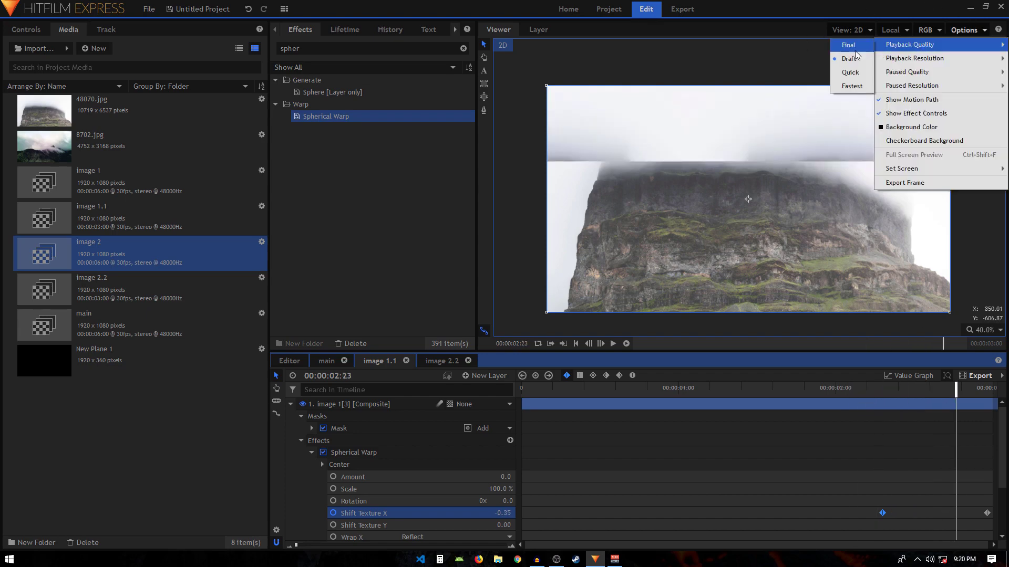
pyautogui.click(980, 31)
pyautogui.click(980, 30)
pyautogui.moveTo(926, 59)
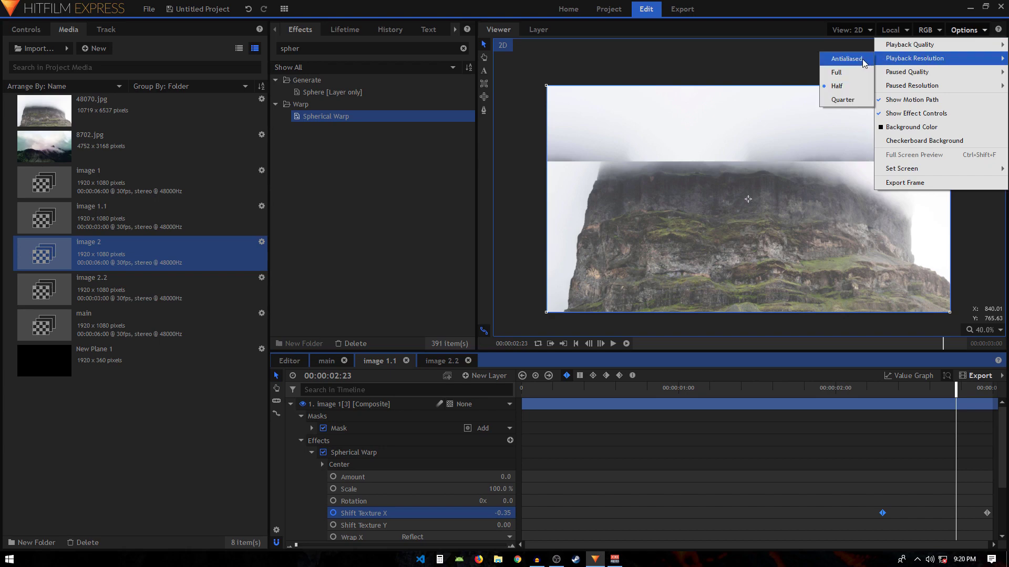
pyautogui.click(846, 58)
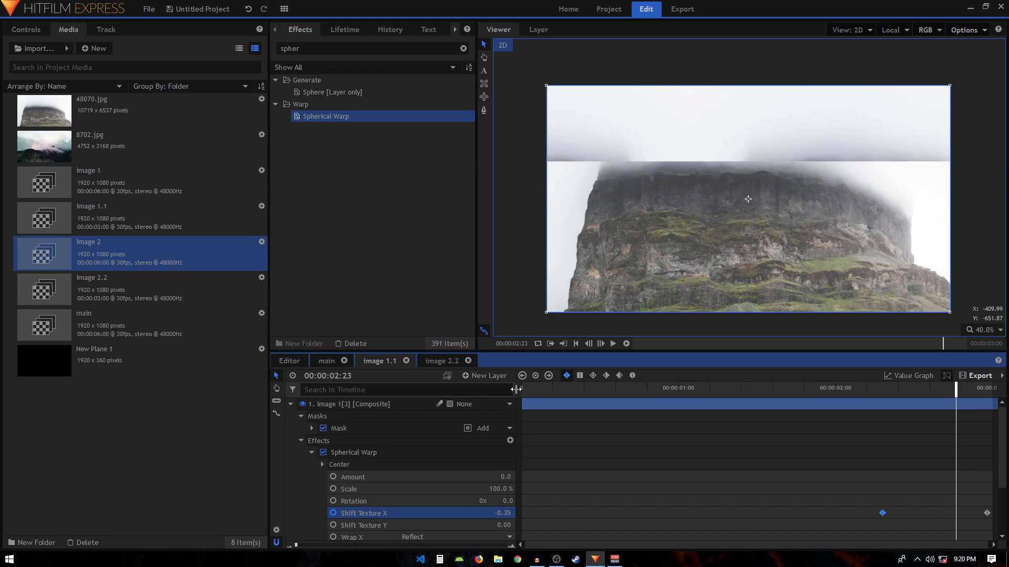
# Copy the keyframed Spherical Warp from the topmost layer of image 1.1 onto its third layer
pyautogui.click(349, 453)
pyautogui.click(291, 404)
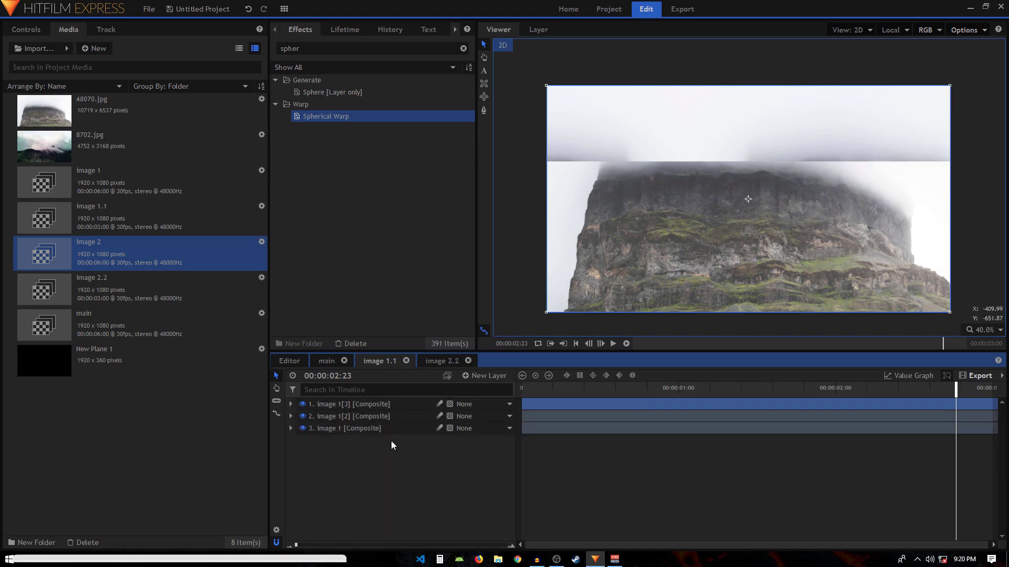
pyautogui.click(342, 429)
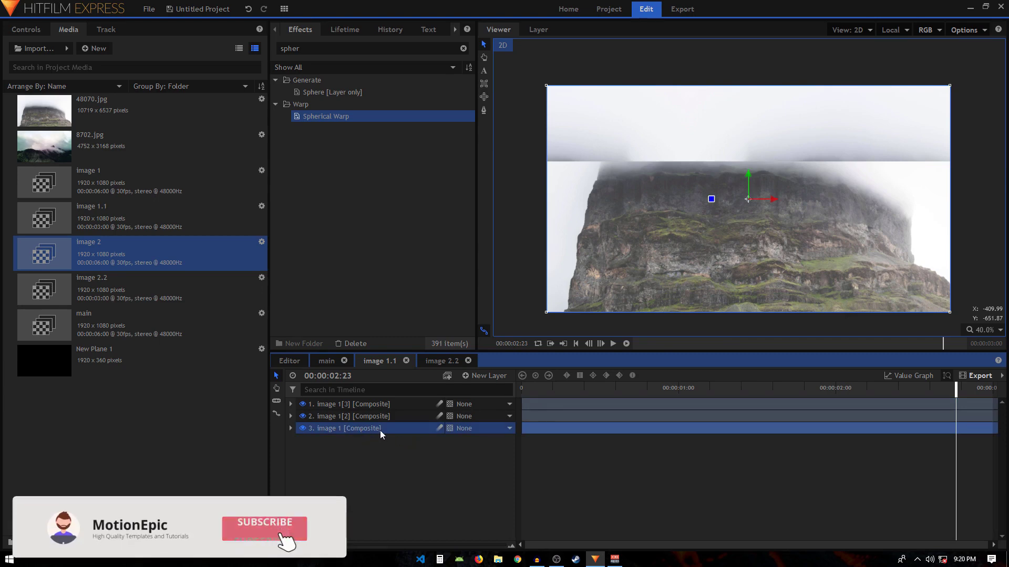
pyautogui.hotkey('ctrl', 'v')
pyautogui.click(321, 476)
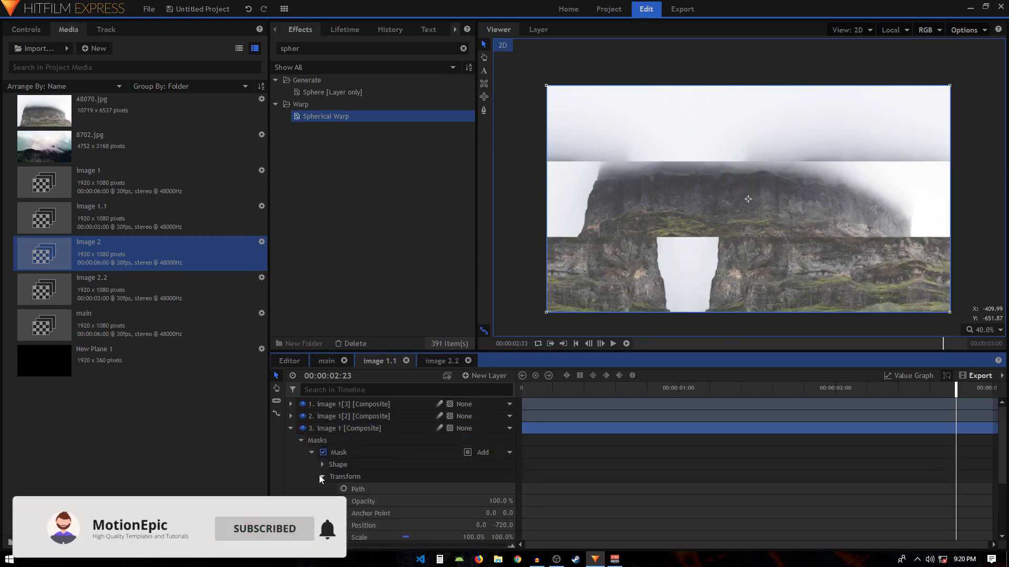
pyautogui.hotkey('ctrl', 'v')
pyautogui.scroll(-3, 436, 486)
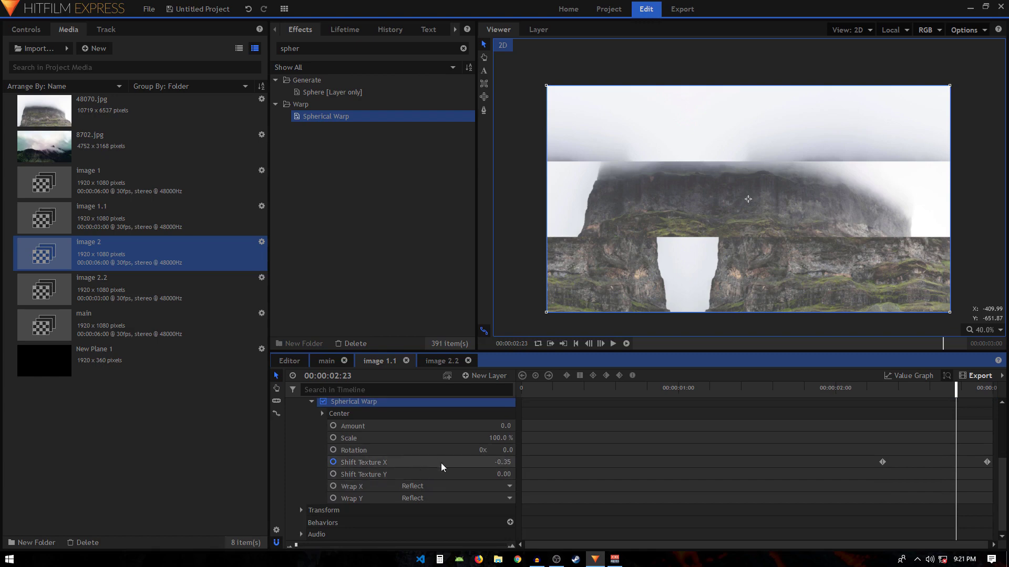
# Delete the pasted Spherical Warp from the third layer of image 1.1
pyautogui.click(985, 462)
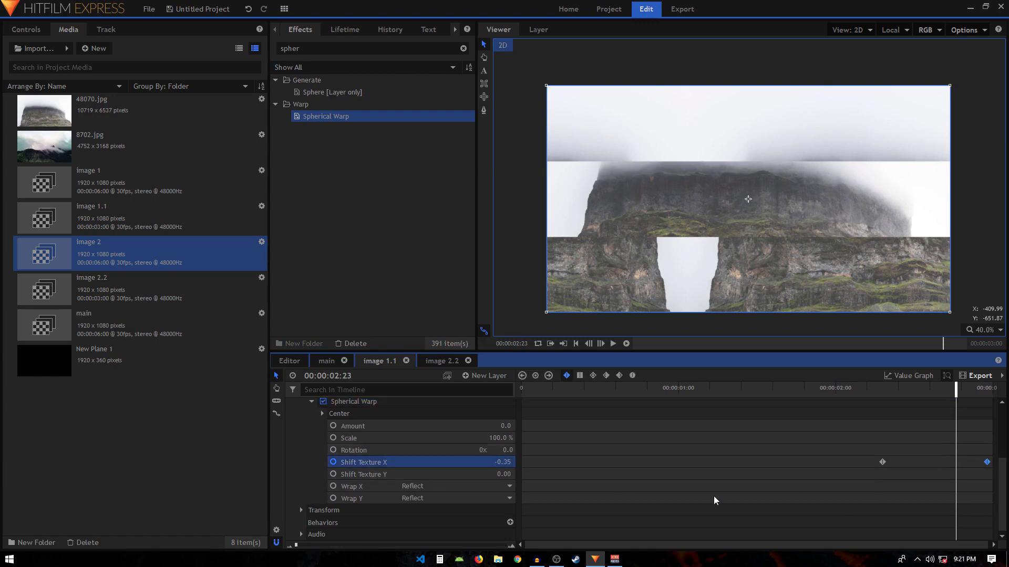
pyautogui.scroll(3, 715, 500)
pyautogui.click(352, 501)
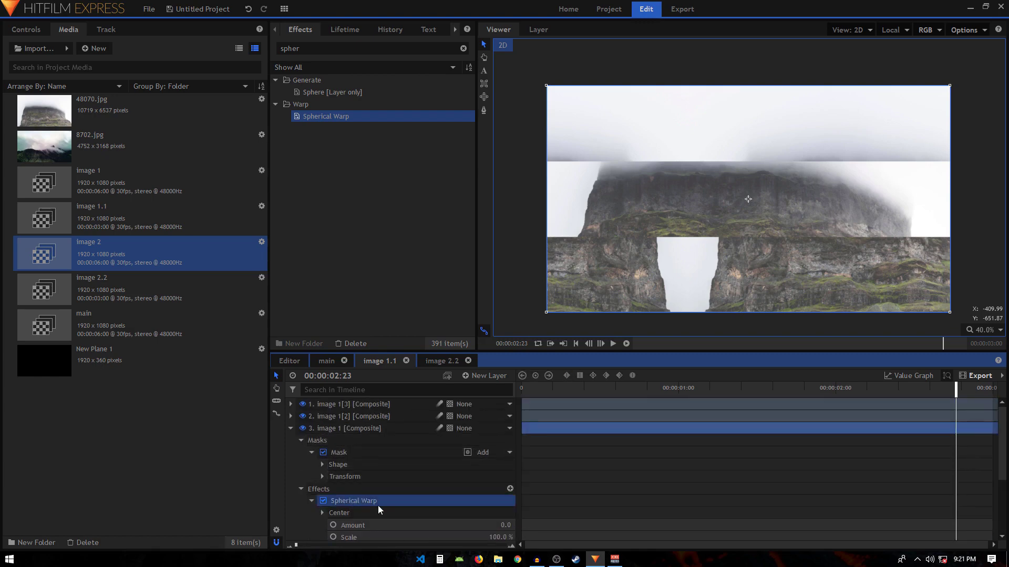
pyautogui.press('Delete')
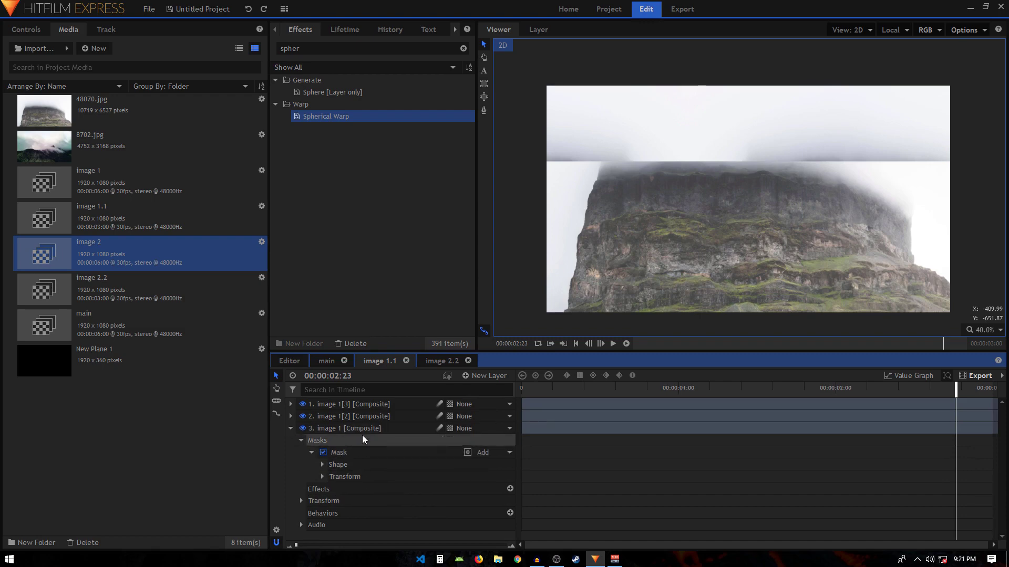
pyautogui.click(291, 428)
# Make both Shift Texture X keyframes on the topmost layer manual Bezier and shape their value curve to start slowly and accelerate into the end
pyautogui.click(290, 404)
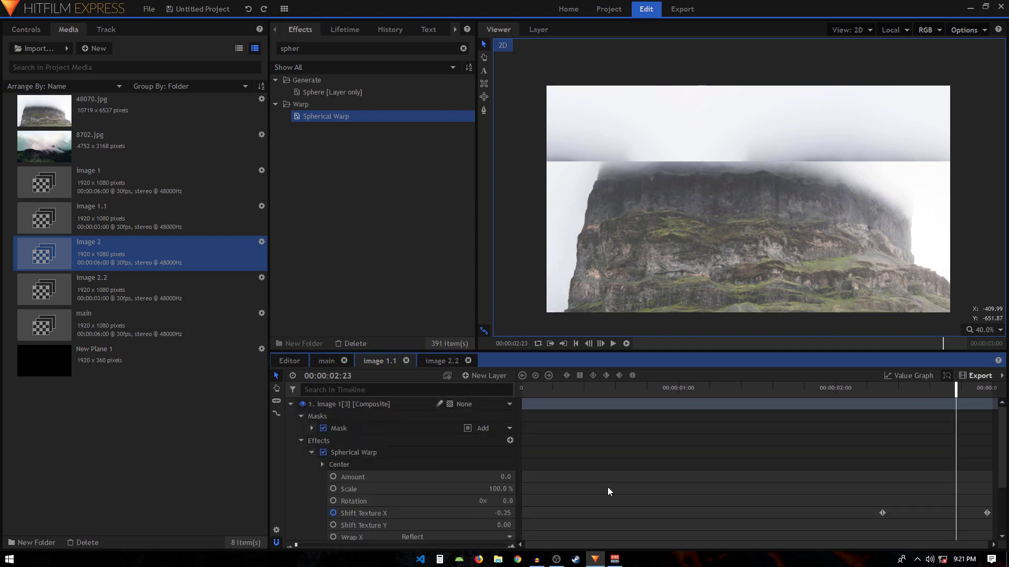
pyautogui.click(468, 510)
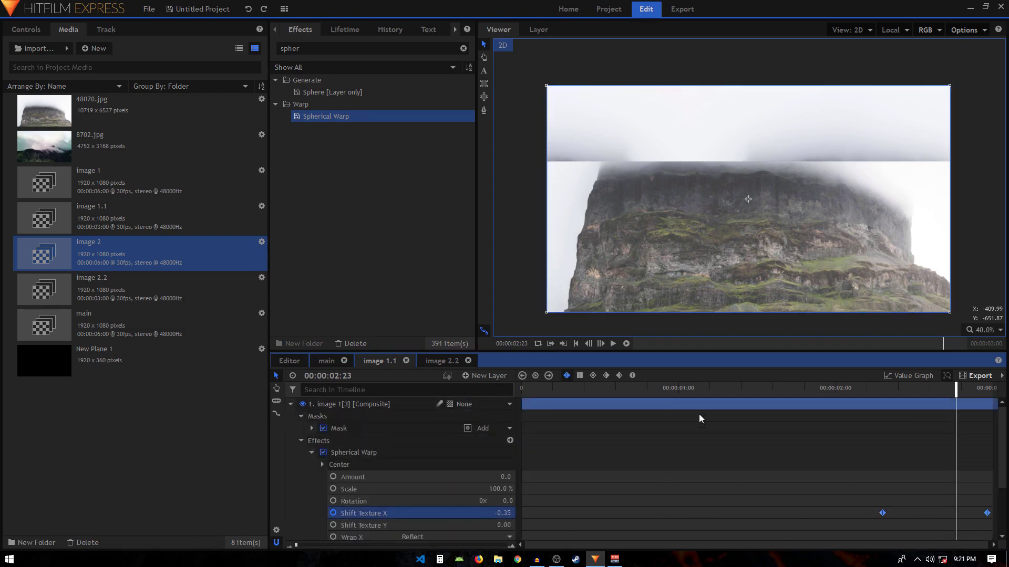
pyautogui.click(633, 376)
pyautogui.click(906, 376)
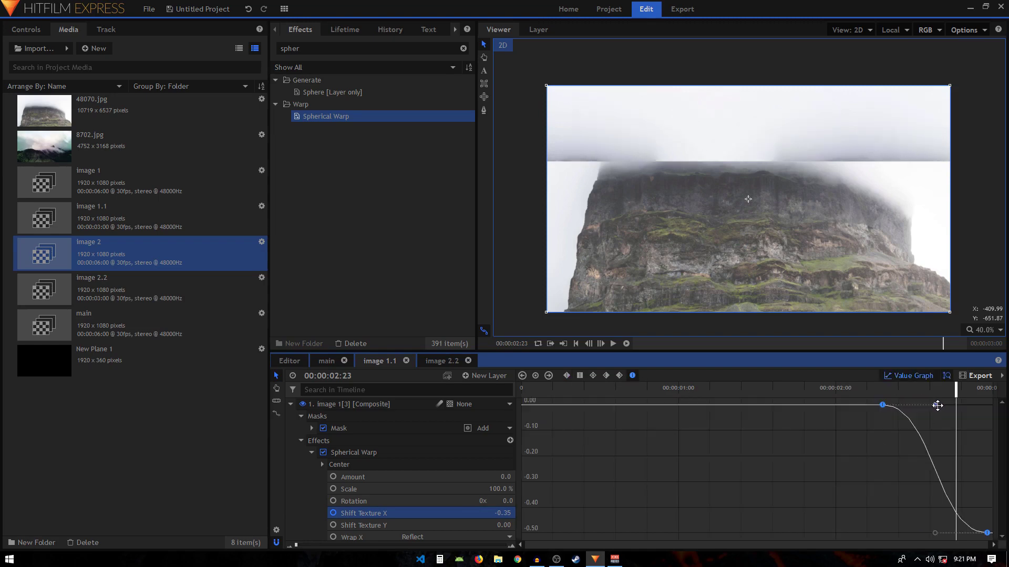
pyautogui.moveTo(935, 402); pyautogui.dragTo(1006, 411)
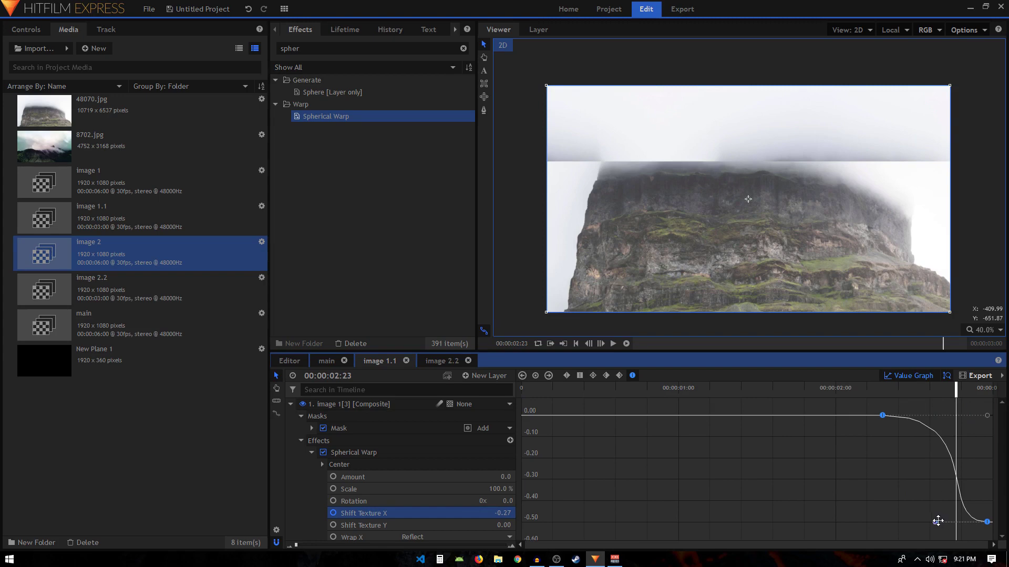
pyautogui.moveTo(935, 522); pyautogui.dragTo(986, 523)
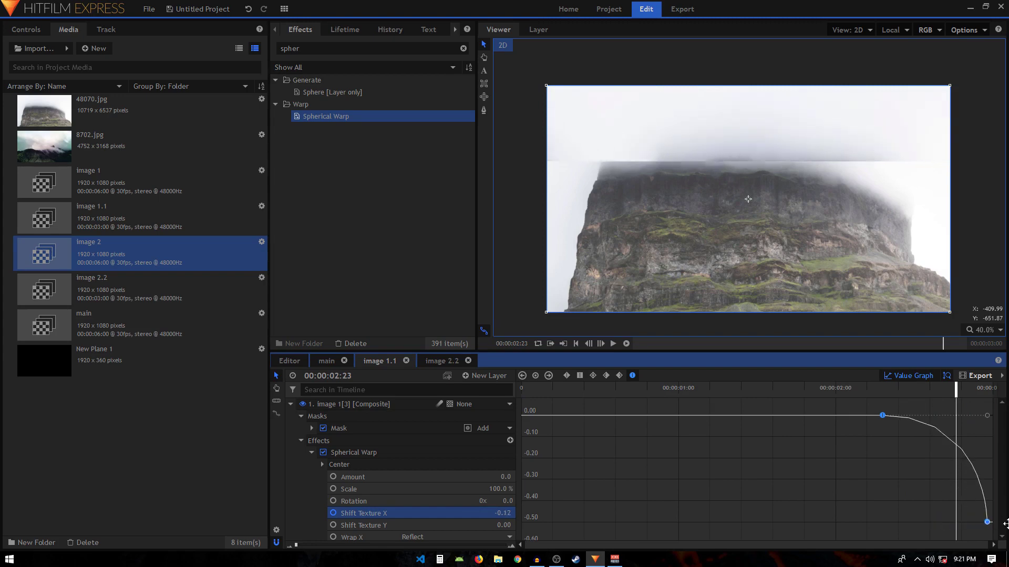
pyautogui.click(887, 375)
# Copy the topmost layer's eased Spherical Warp onto the third layer of image 1.1
pyautogui.click(359, 451)
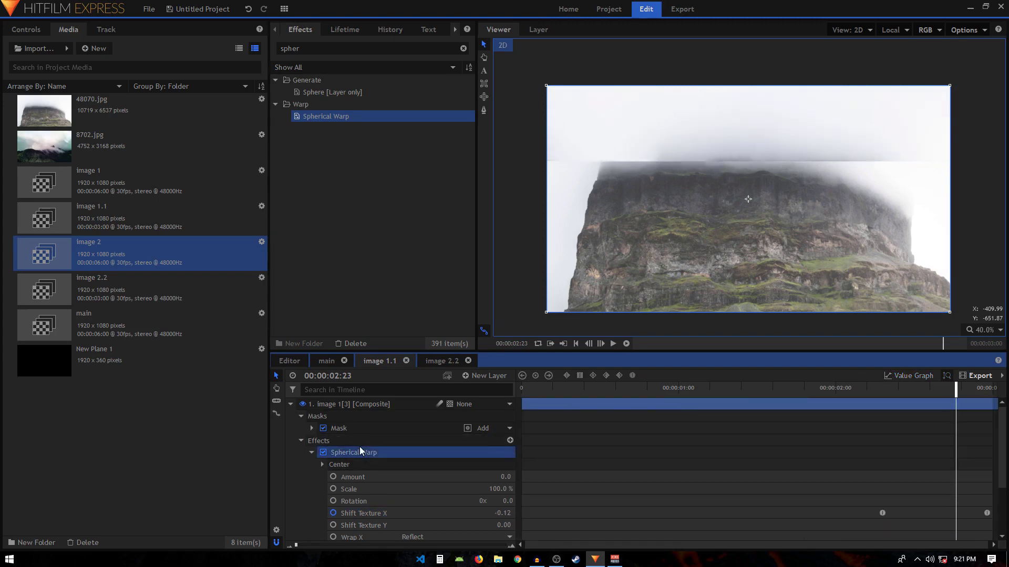
pyautogui.click(291, 403)
pyautogui.click(340, 432)
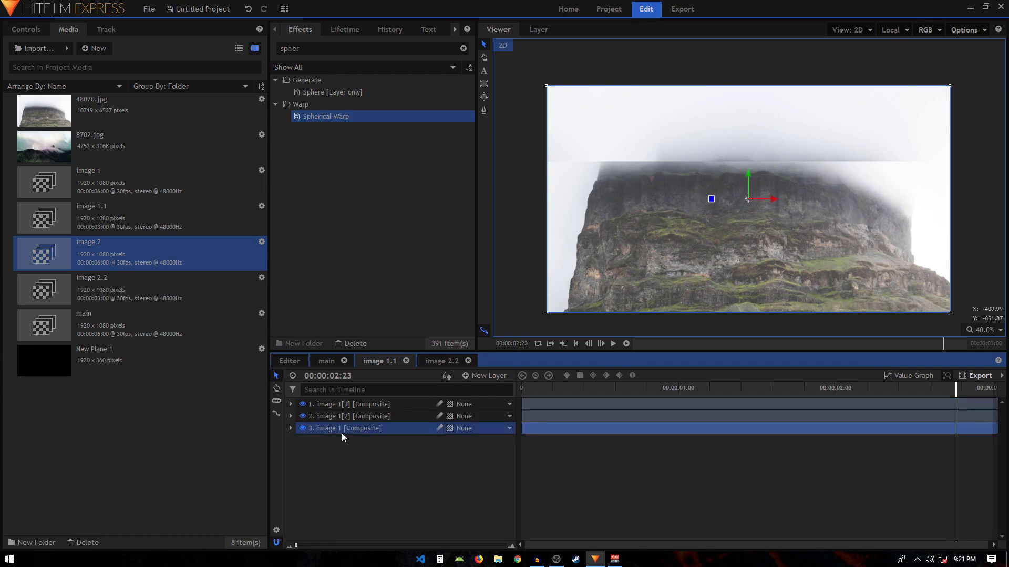
pyautogui.hotkey('ctrl', 'v')
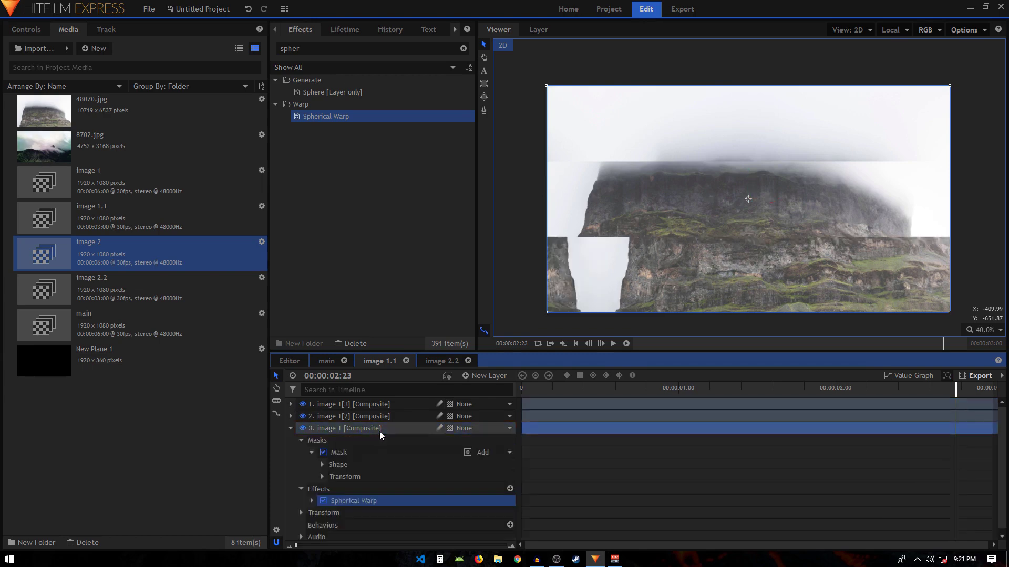
# Set the third layer's Shift Texture X keyframe at 00:00:02:29 to 0.50 so its strip shifts the opposite way
pyautogui.click(313, 501)
pyautogui.scroll(-3, 477, 468)
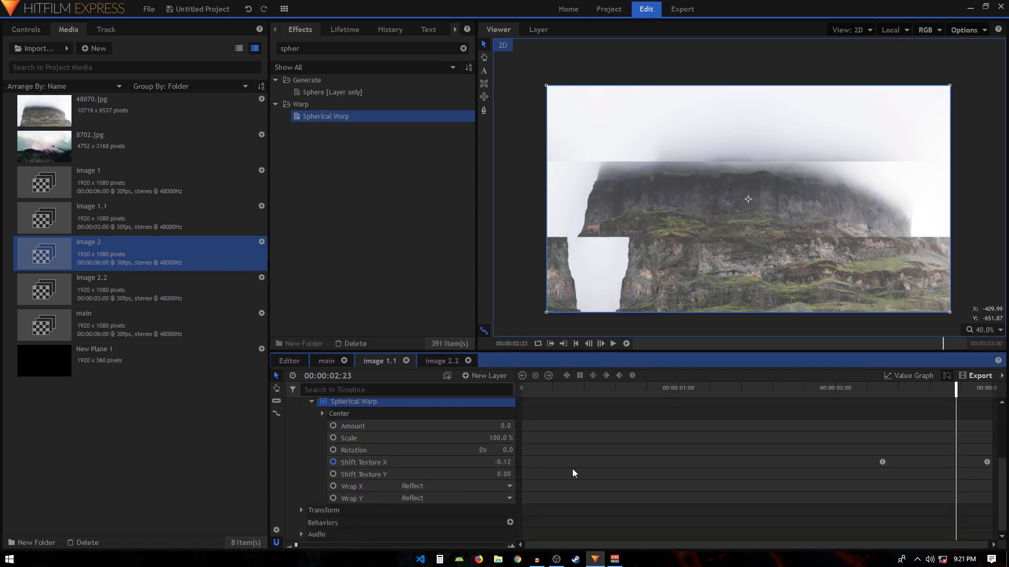
pyautogui.click(987, 461)
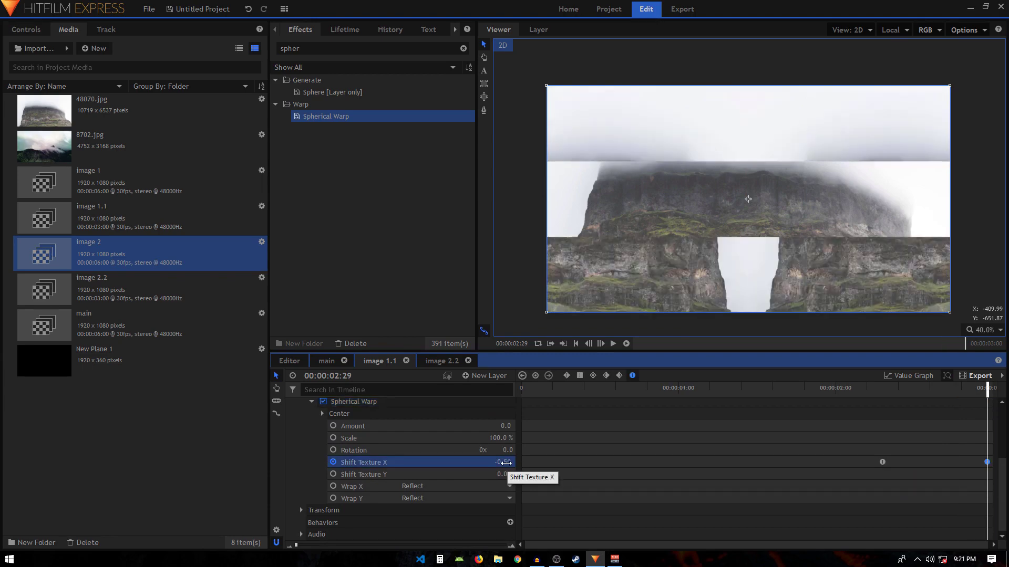
pyautogui.moveTo(502, 462); pyautogui.dragTo(547, 462)
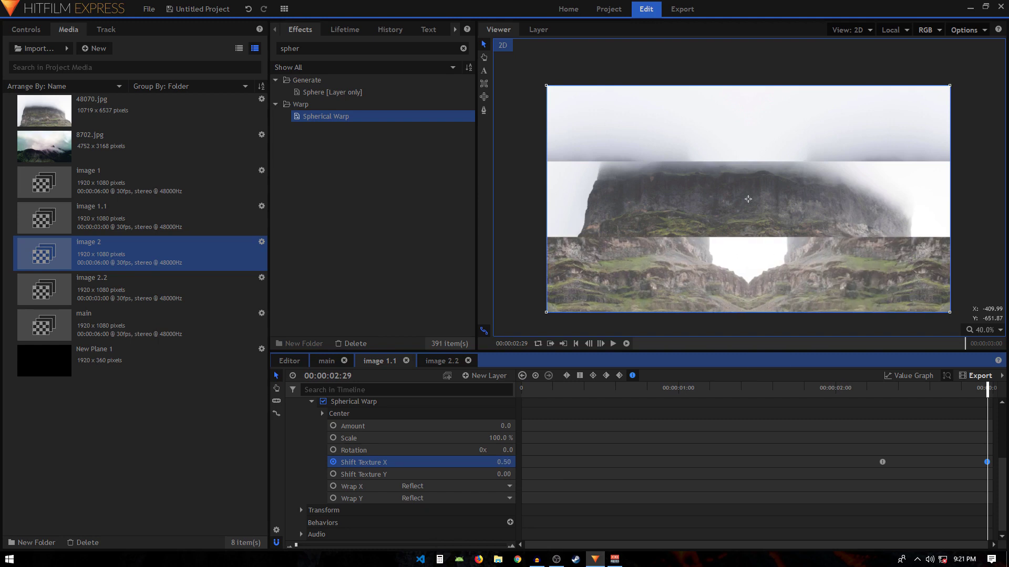
# Move the third layer's last Shift Texture X keyframe one frame later, to the end of the composite shot
pyautogui.click(470, 547)
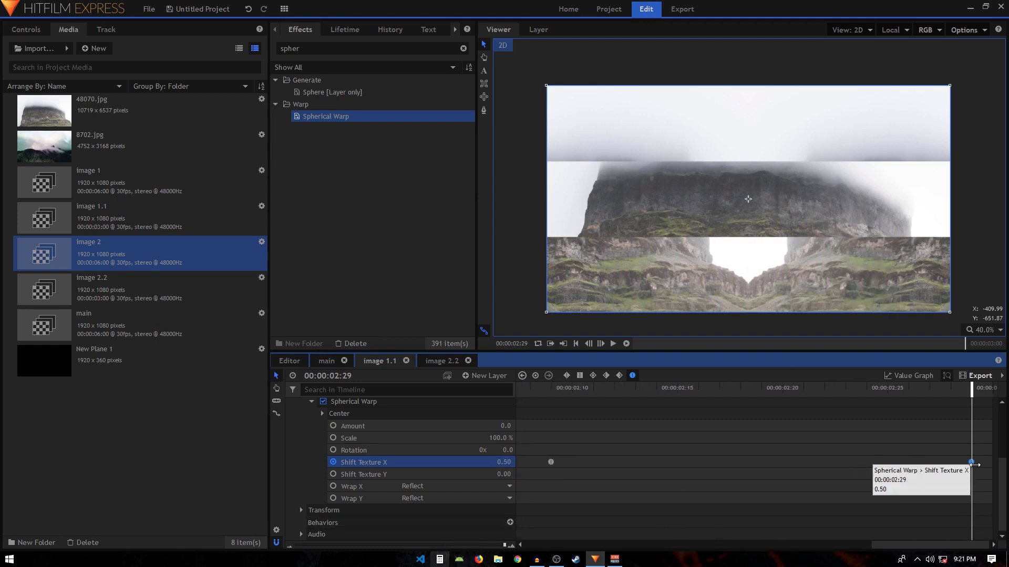
pyautogui.click(957, 463)
pyautogui.moveTo(971, 462); pyautogui.dragTo(985, 465)
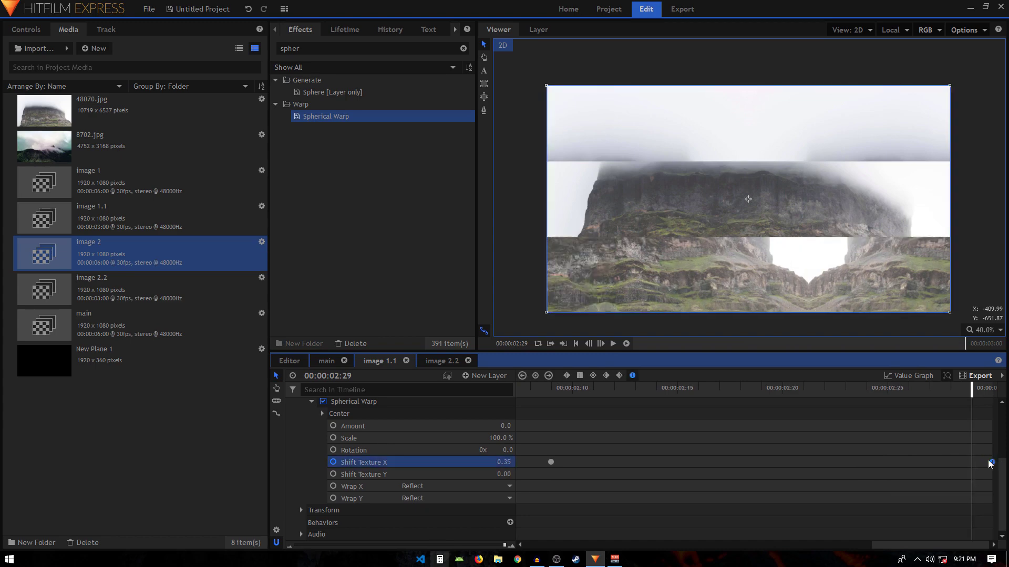
pyautogui.scroll(3, 368, 444)
pyautogui.click(291, 428)
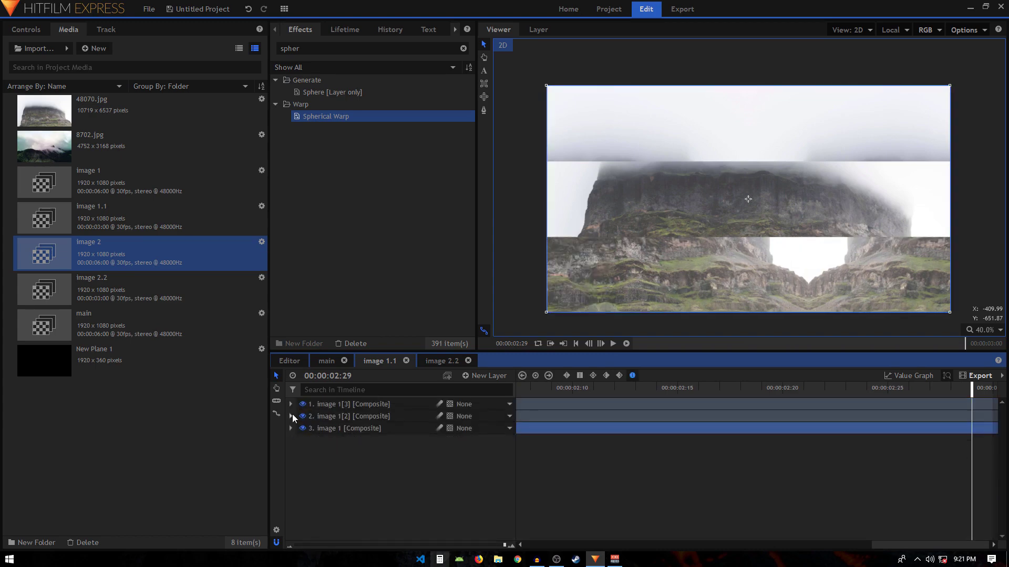
# Move the topmost layer's last Shift Texture X keyframe in image 1.1 one frame later, to the end of the composite shot
pyautogui.click(290, 404)
pyautogui.moveTo(971, 513); pyautogui.dragTo(985, 512)
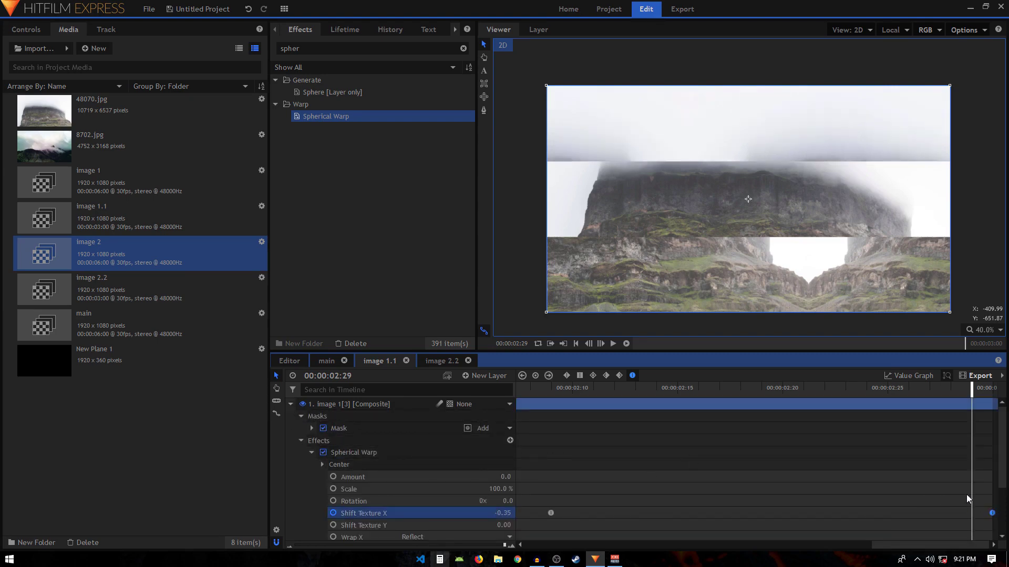
pyautogui.click(291, 404)
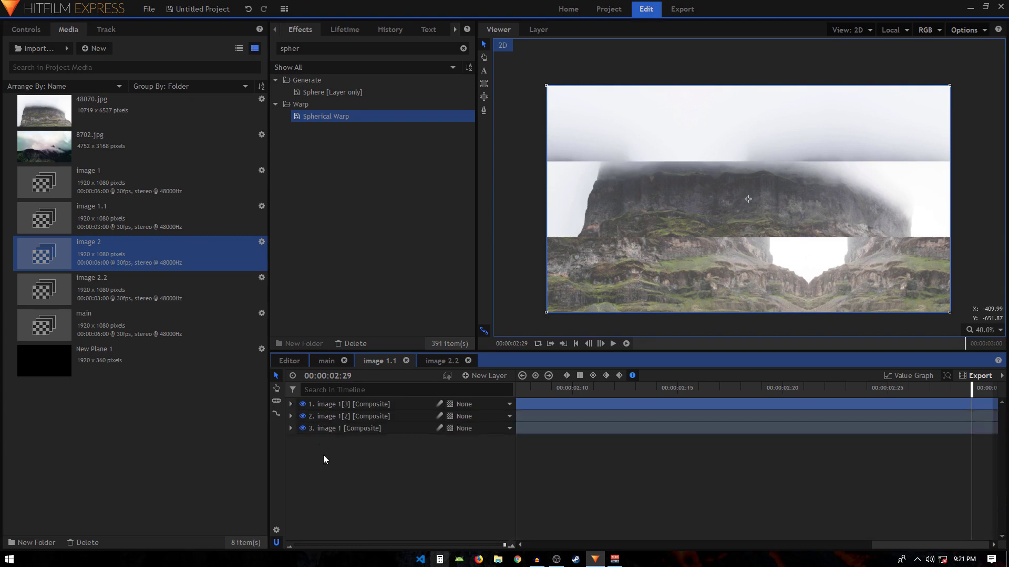
# Apply Spherical Warp to the topmost layer of image 2.2 and set its Amount to 0
pyautogui.click(438, 362)
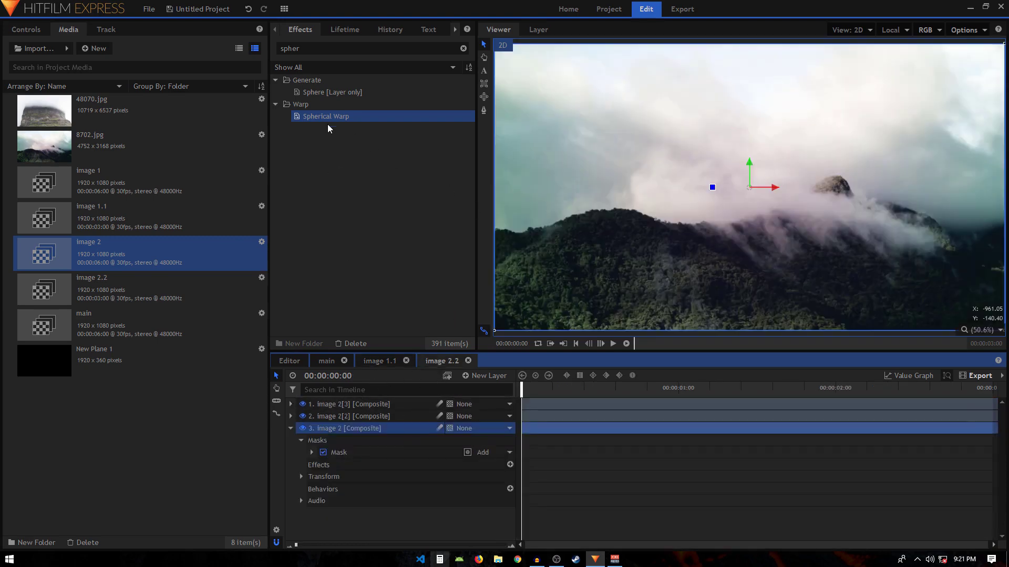
pyautogui.moveTo(330, 113); pyautogui.dragTo(356, 405)
pyautogui.click(312, 452)
pyautogui.click(496, 477)
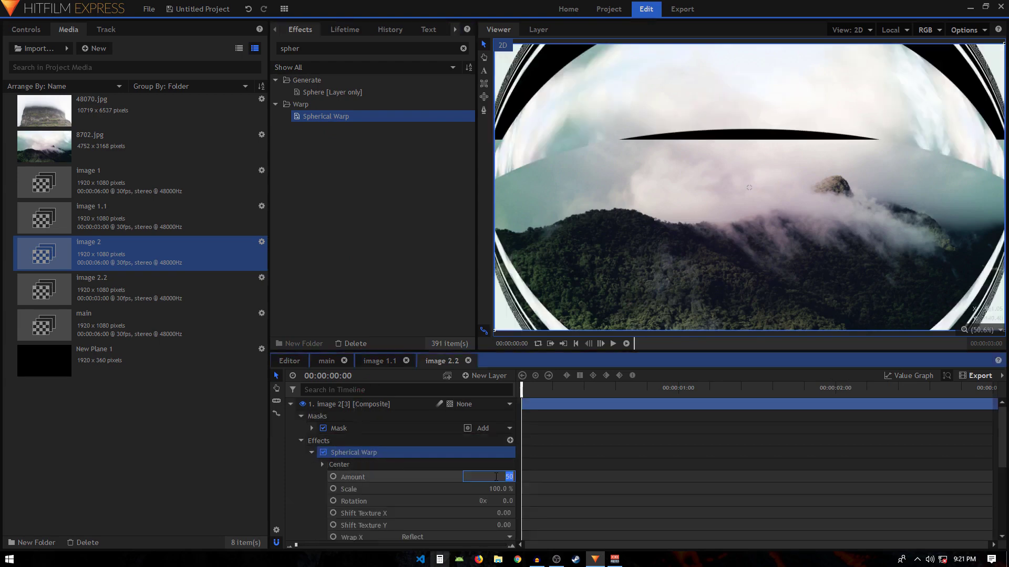
pyautogui.write('0')
pyautogui.press('Return')
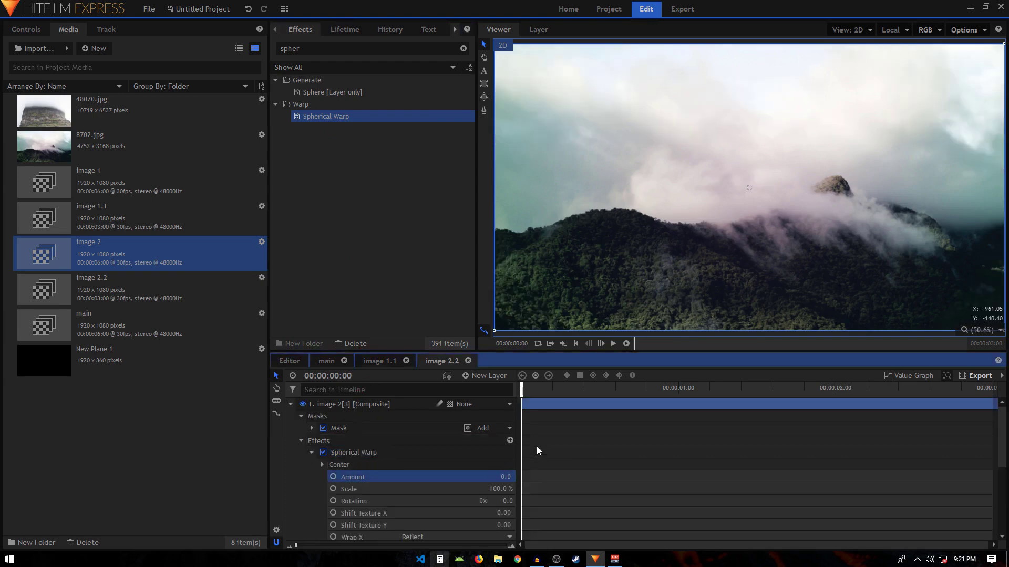
# Keyframe the topmost layer's Shift Texture X from 0.50 at 00:00:00:00 to 0.00 at 00:00:00:20
pyautogui.click(333, 514)
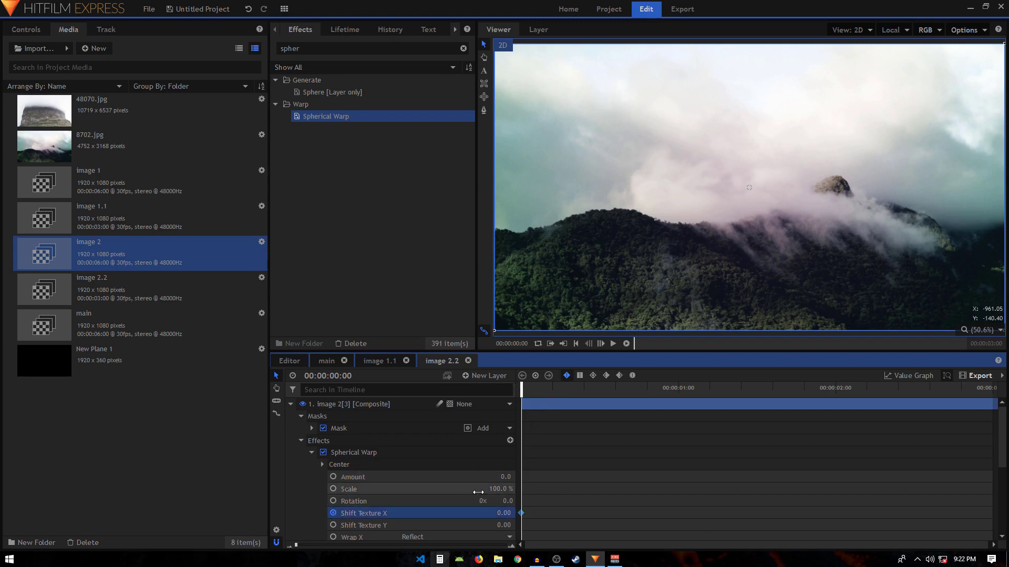
pyautogui.moveTo(508, 513); pyautogui.dragTo(534, 513)
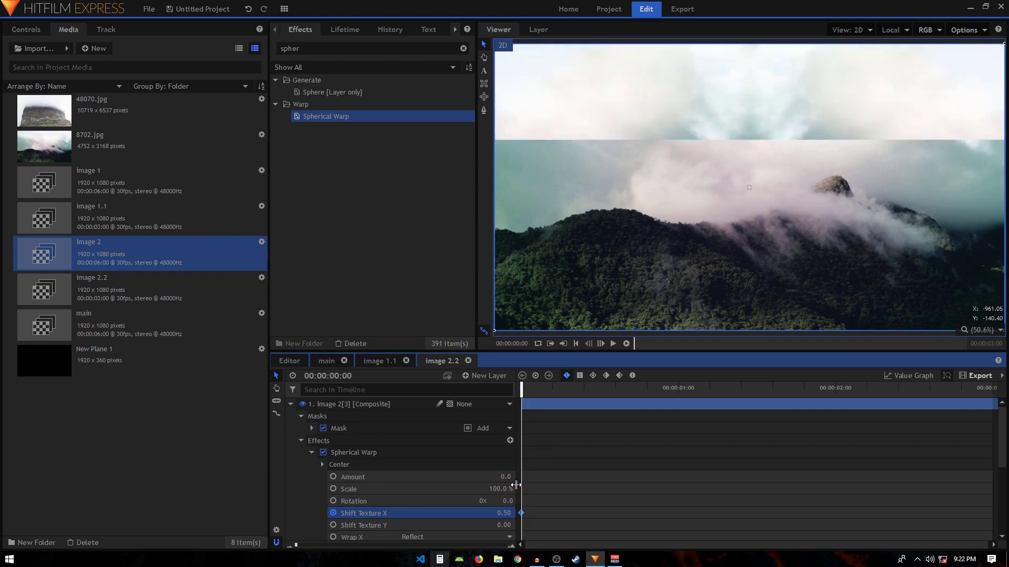
pyautogui.hotkey('shift', 'Right')
pyautogui.hotkey('shift', 'Right')
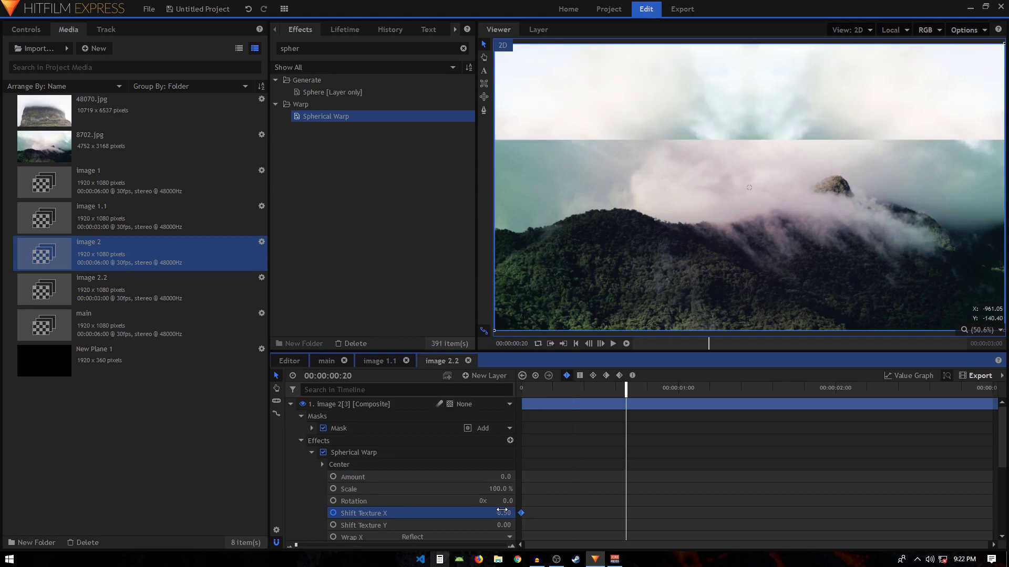
pyautogui.moveTo(503, 510); pyautogui.dragTo(476, 511)
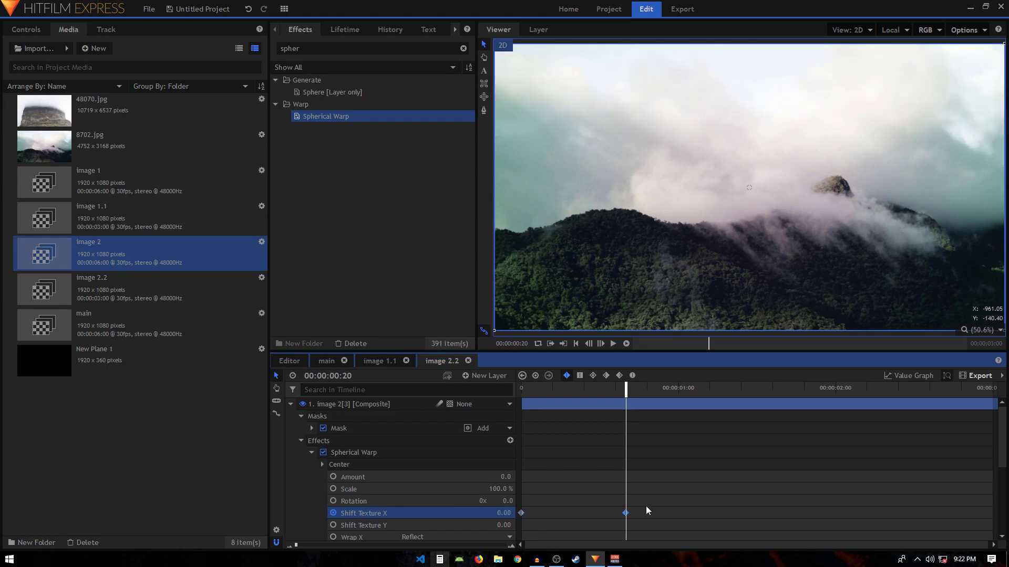
# Make both Shift Texture X keyframes manual Bezier and shape their value curve to start fast and ease gently into the last keyframe
pyautogui.click(632, 376)
pyautogui.click(921, 374)
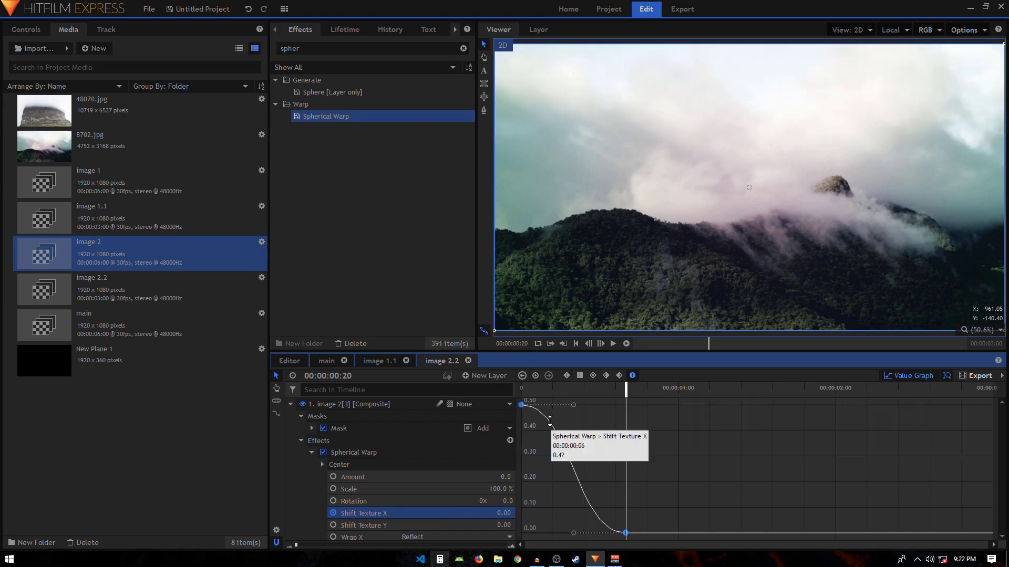
pyautogui.click(558, 518)
pyautogui.click(627, 520)
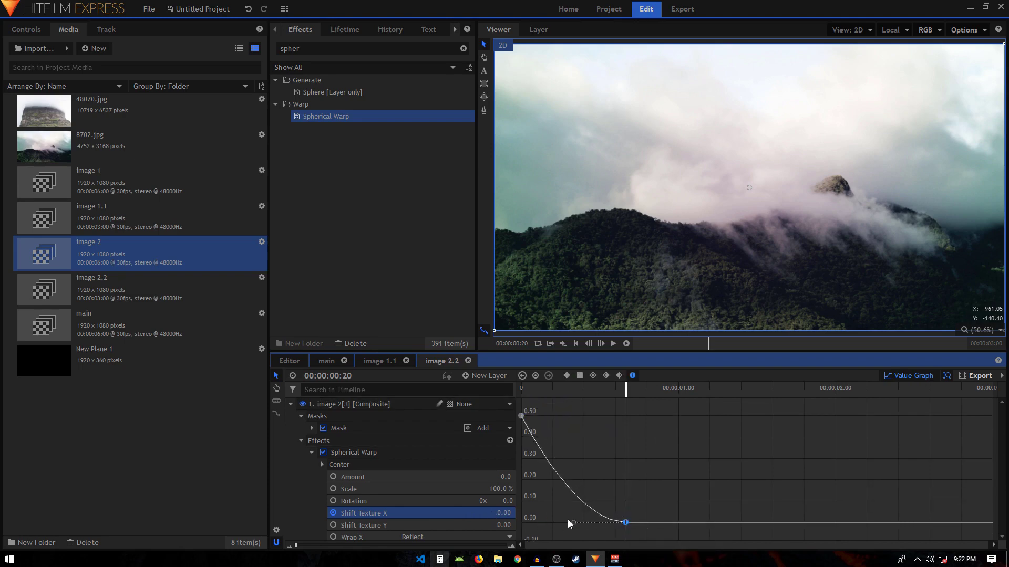
pyautogui.moveTo(571, 521); pyautogui.dragTo(521, 523)
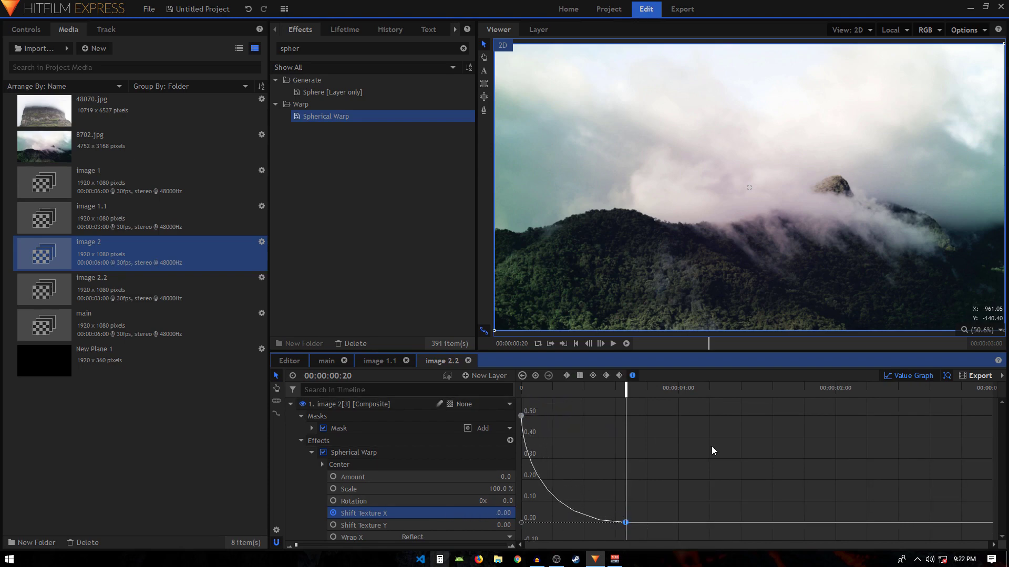
pyautogui.click(893, 376)
# Copy the topmost layer's eased Spherical Warp onto the third layer of image 2.2
pyautogui.click(353, 453)
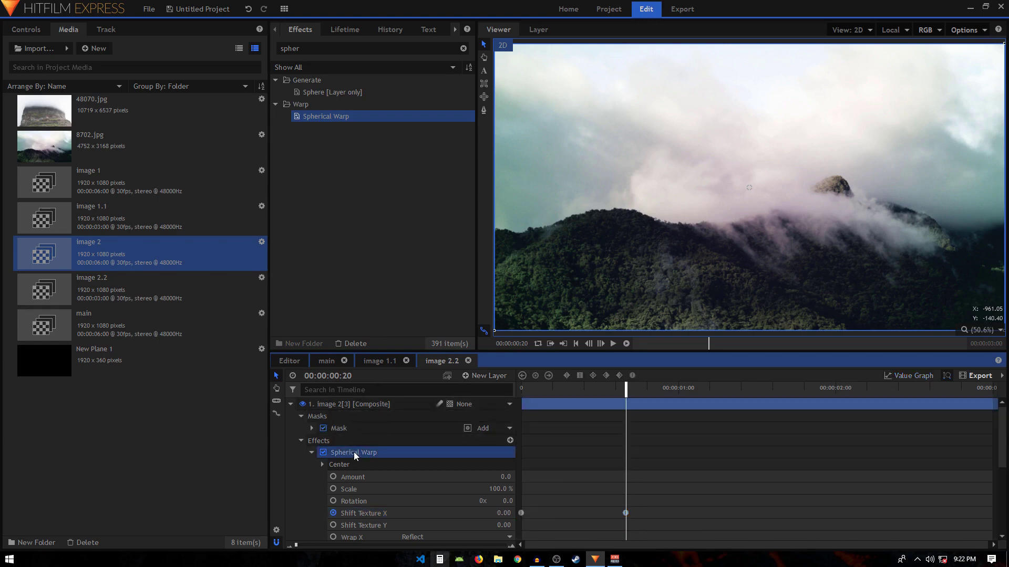
pyautogui.click(290, 404)
pyautogui.click(337, 429)
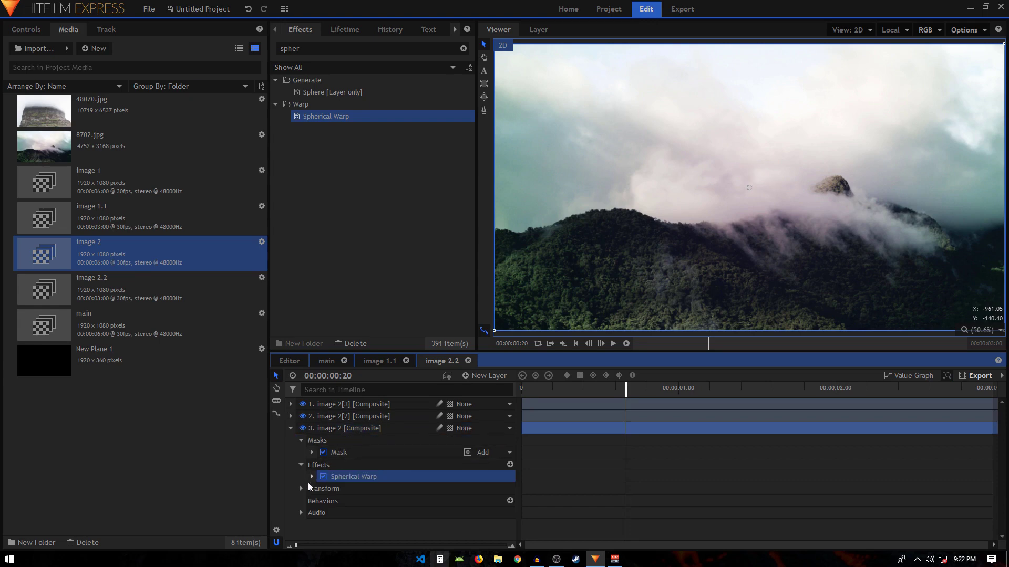
# Set the third layer's first Shift Texture X keyframe to -0.50 and scrub through the opening frames to check the motion
pyautogui.click(311, 477)
pyautogui.scroll(-2, 395, 490)
pyautogui.doubleClick(521, 503)
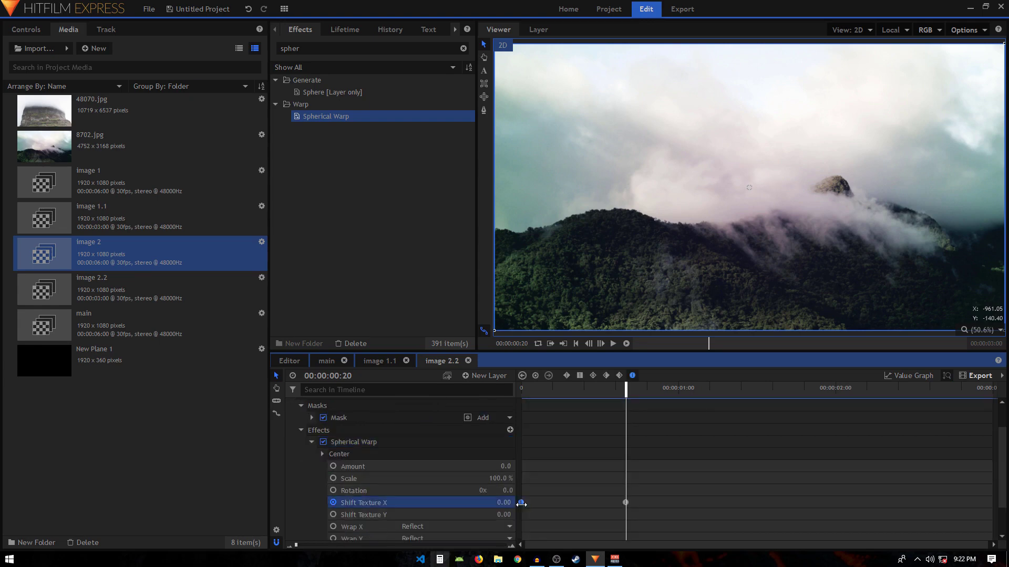
pyautogui.moveTo(508, 503); pyautogui.dragTo(478, 501)
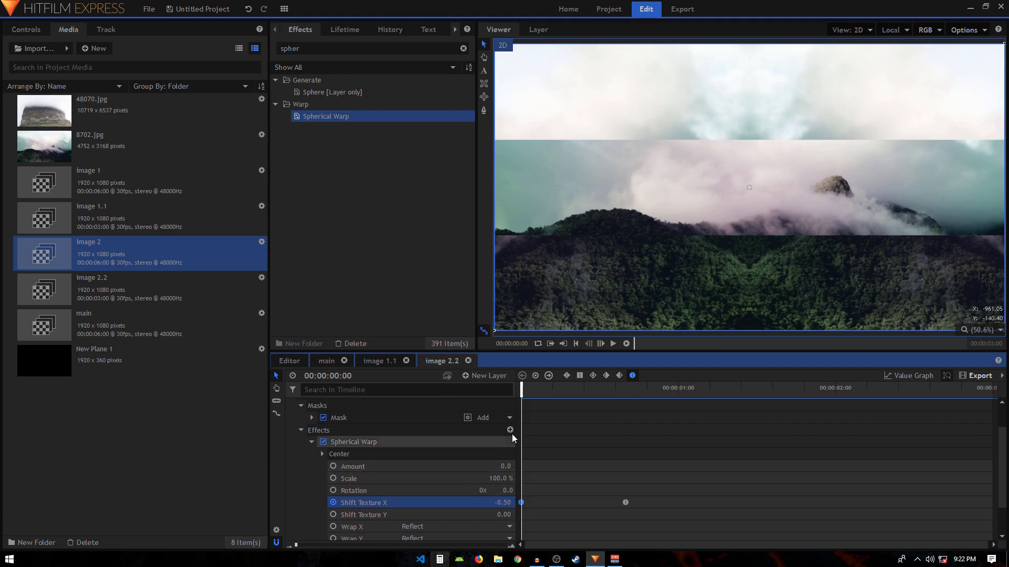
pyautogui.moveTo(524, 392); pyautogui.dragTo(642, 408)
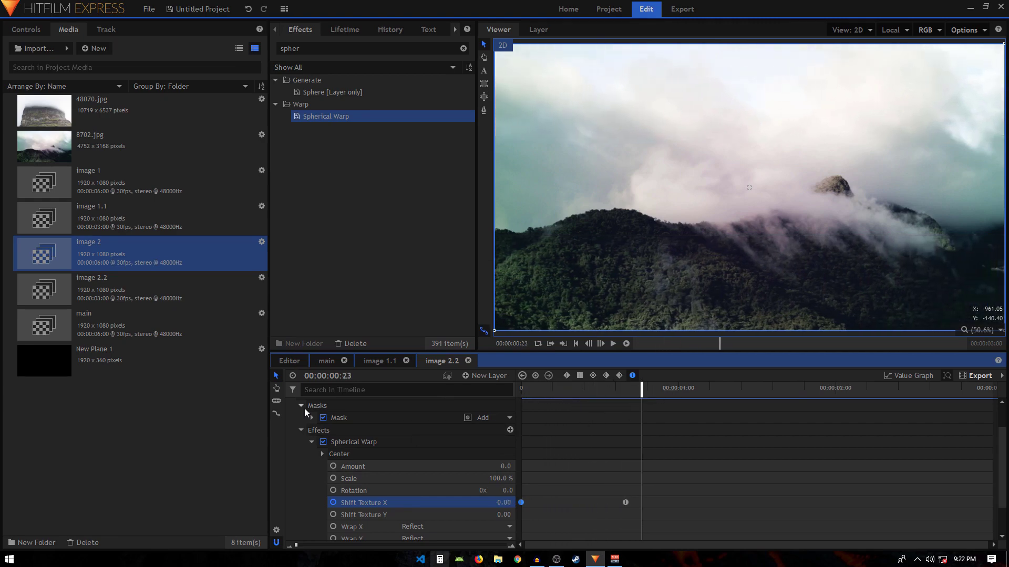
pyautogui.scroll(3, 313, 436)
pyautogui.click(291, 428)
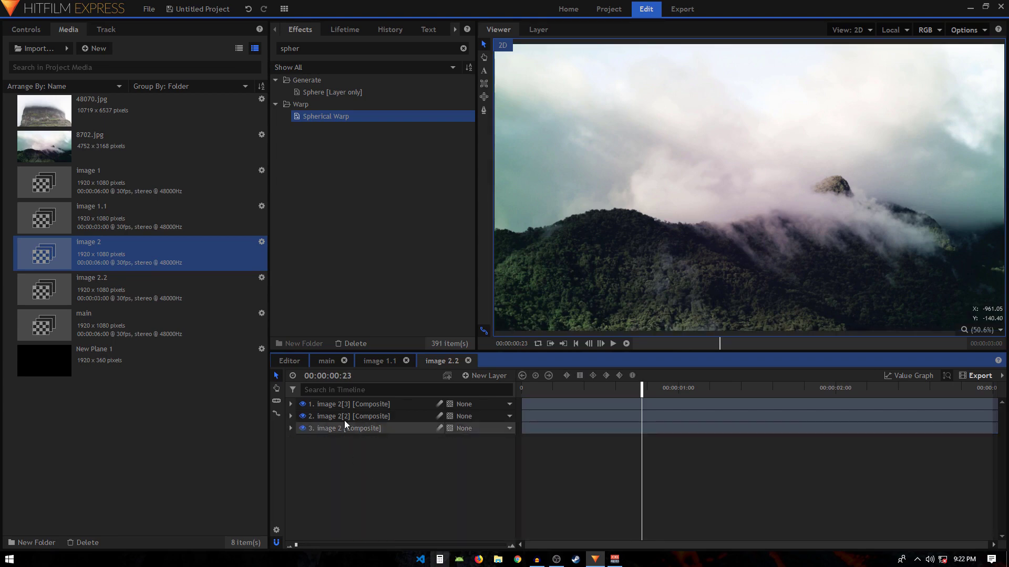
# Place image 1.1 at the start of the main composite shot with image 2.2 directly after it, and play back the transition
pyautogui.click(329, 365)
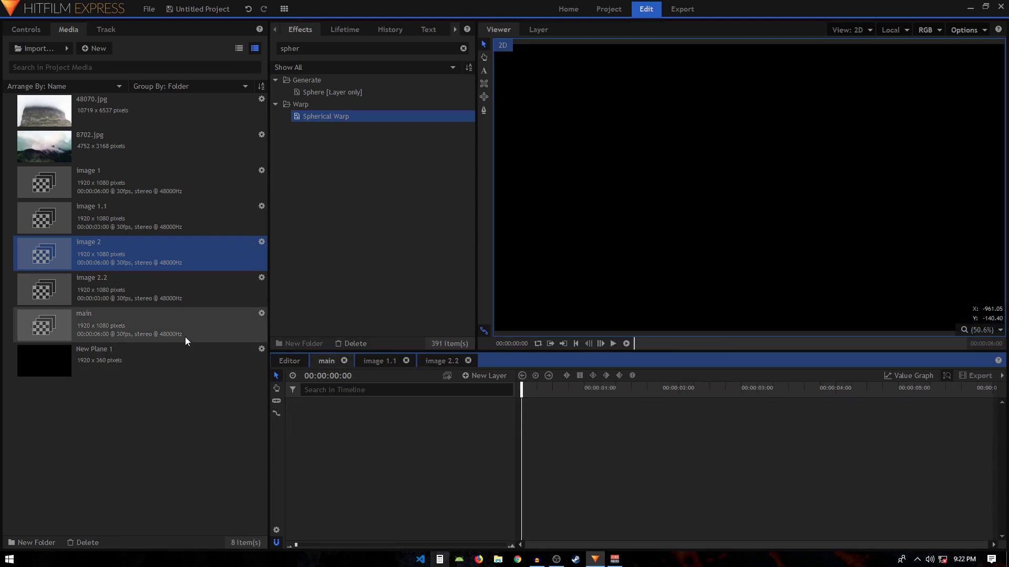
pyautogui.moveTo(97, 221); pyautogui.dragTo(318, 405)
pyautogui.moveTo(83, 271); pyautogui.dragTo(768, 436)
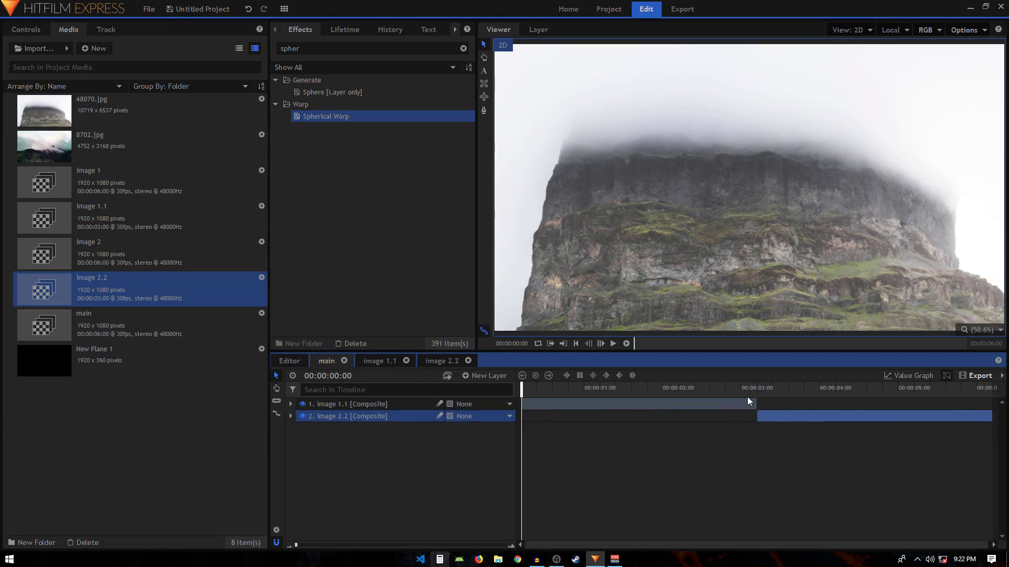
pyautogui.click(723, 388)
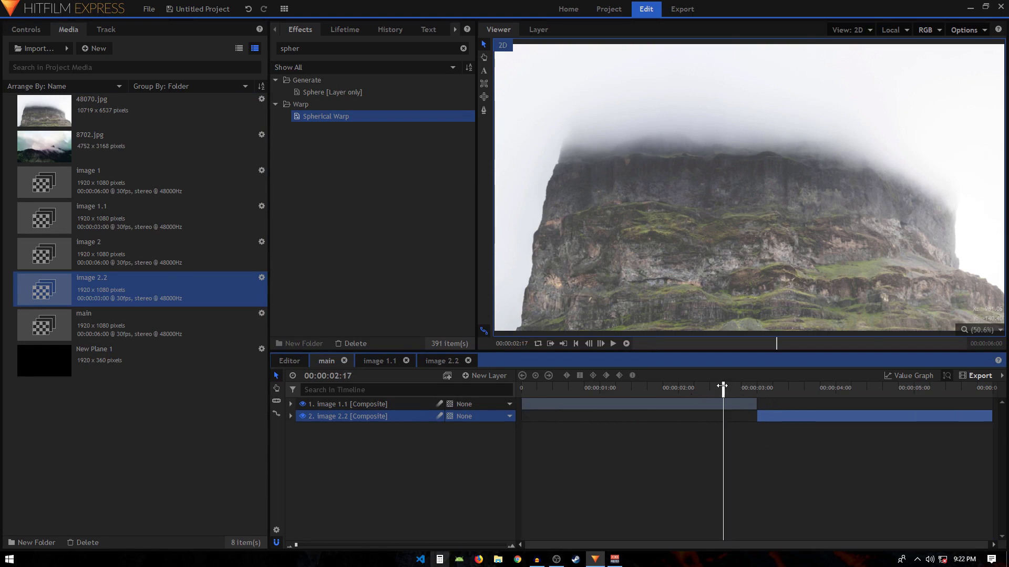
pyautogui.click(697, 389)
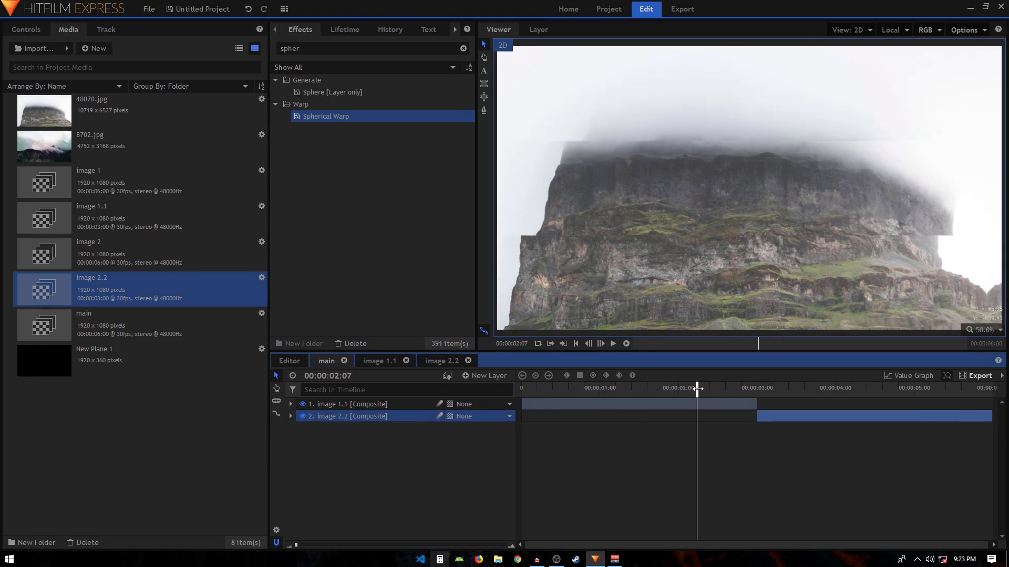
pyautogui.press('space')
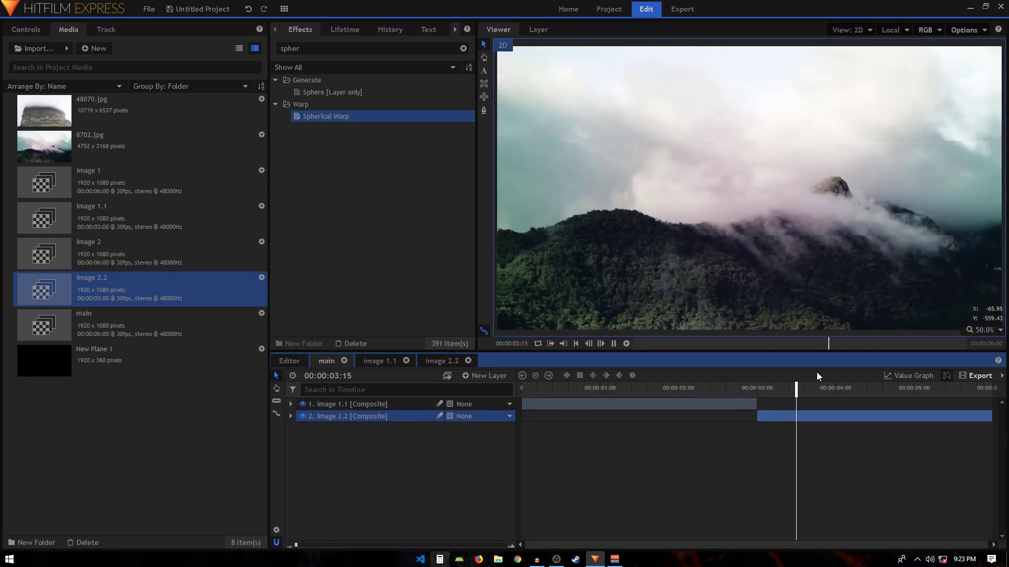
pyautogui.click(710, 389)
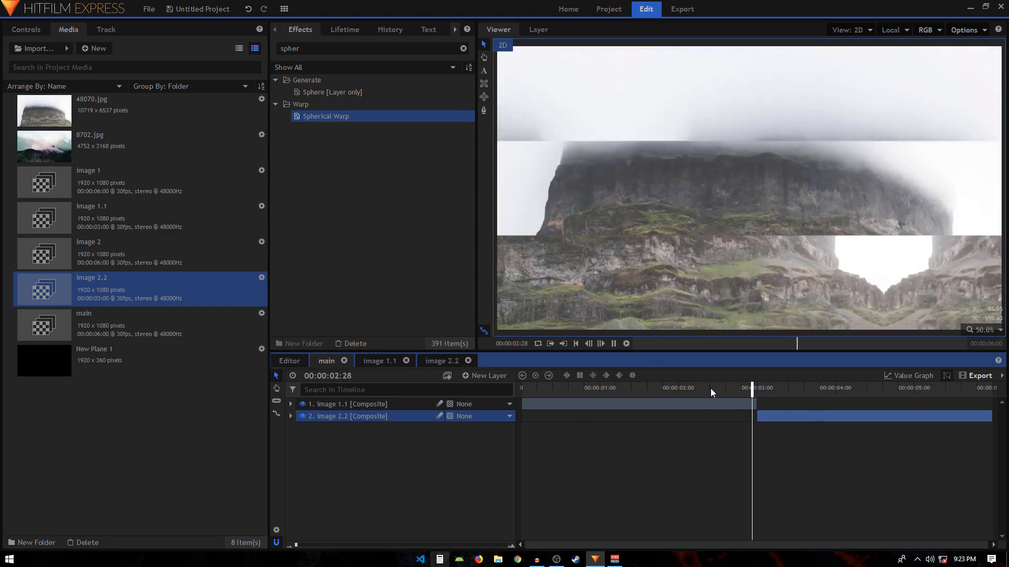
pyautogui.press('space')
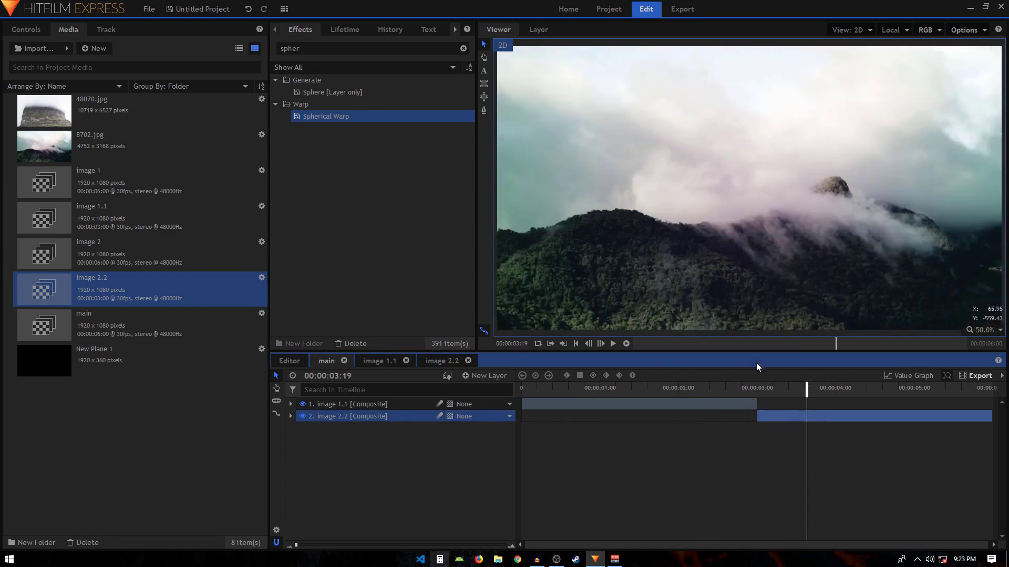
# Add a grade layer above both composites in main, slice it at 00:00:03:10 and delete the part after the cut
pyautogui.click(485, 375)
pyautogui.click(481, 415)
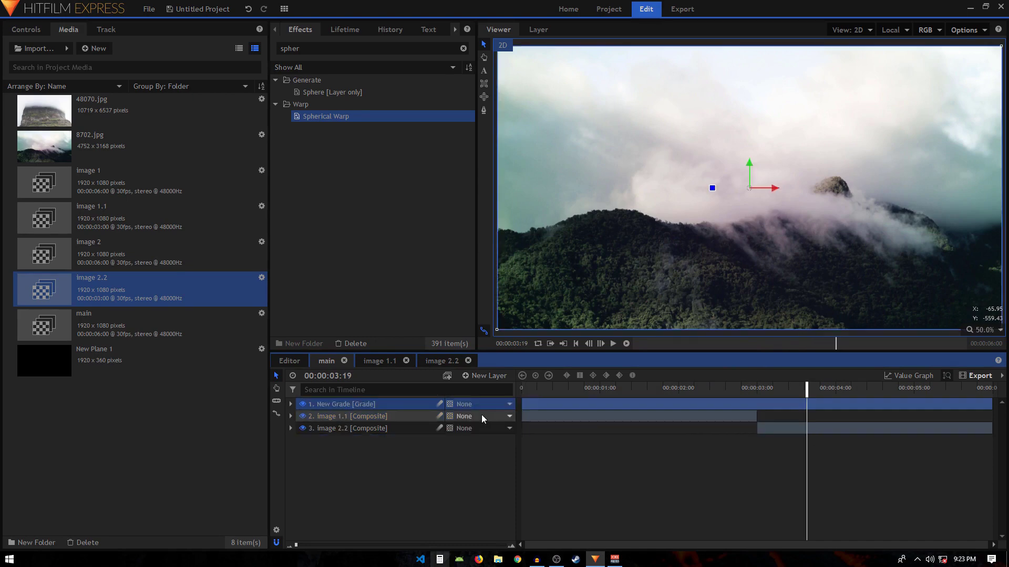
pyautogui.click(754, 391)
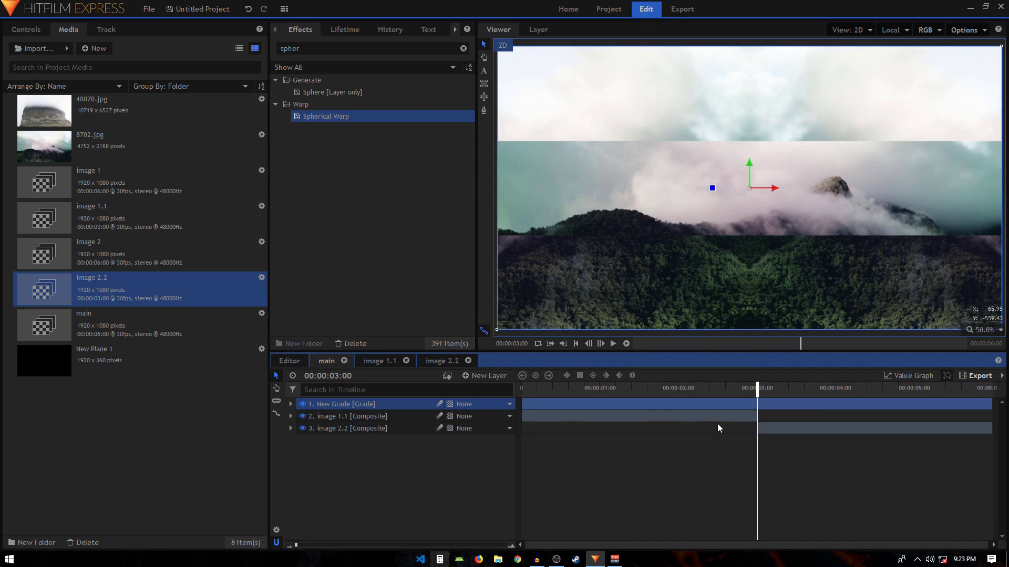
pyautogui.press('space')
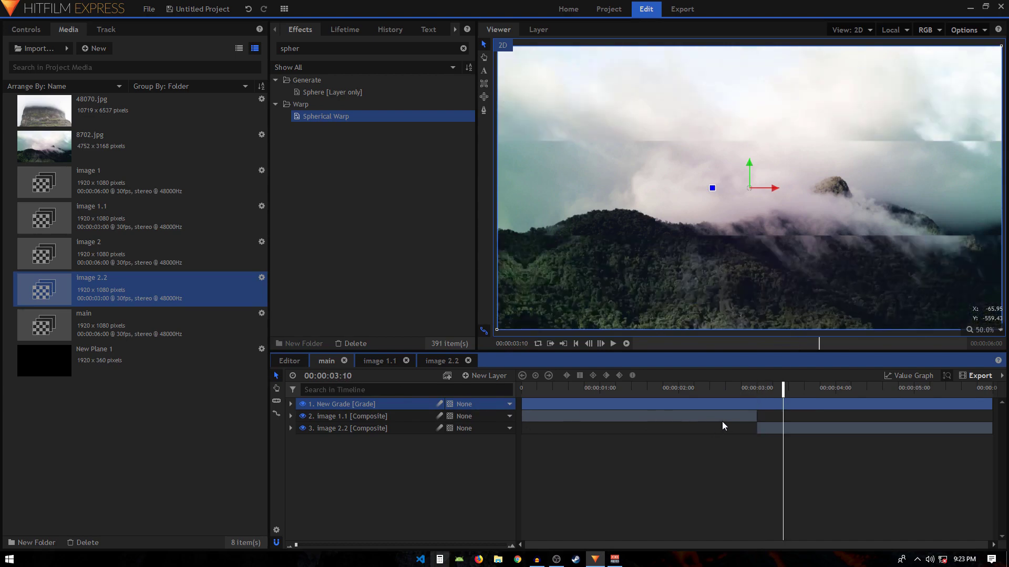
pyautogui.click(276, 401)
pyautogui.click(787, 406)
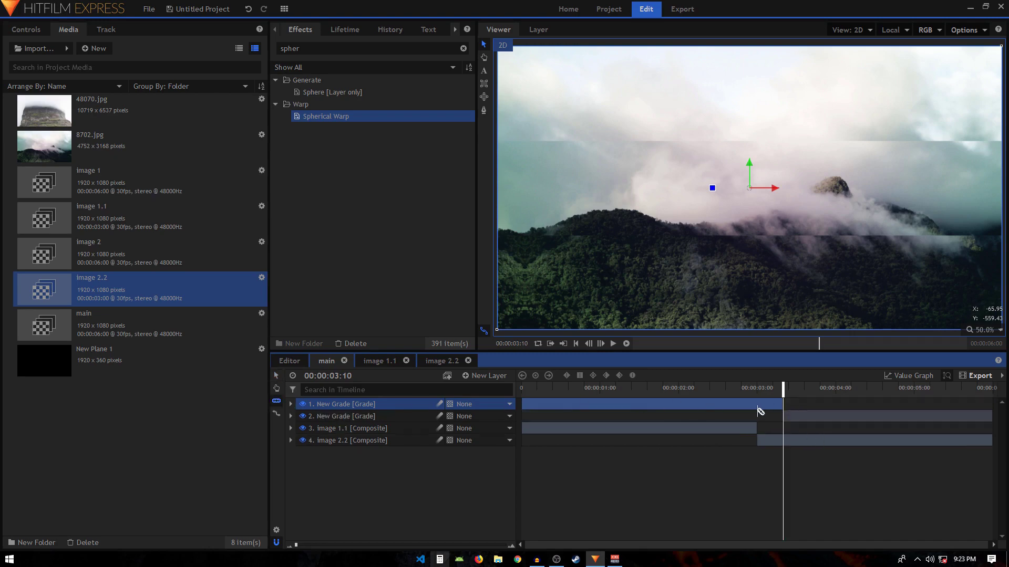
pyautogui.click(276, 375)
pyautogui.click(805, 418)
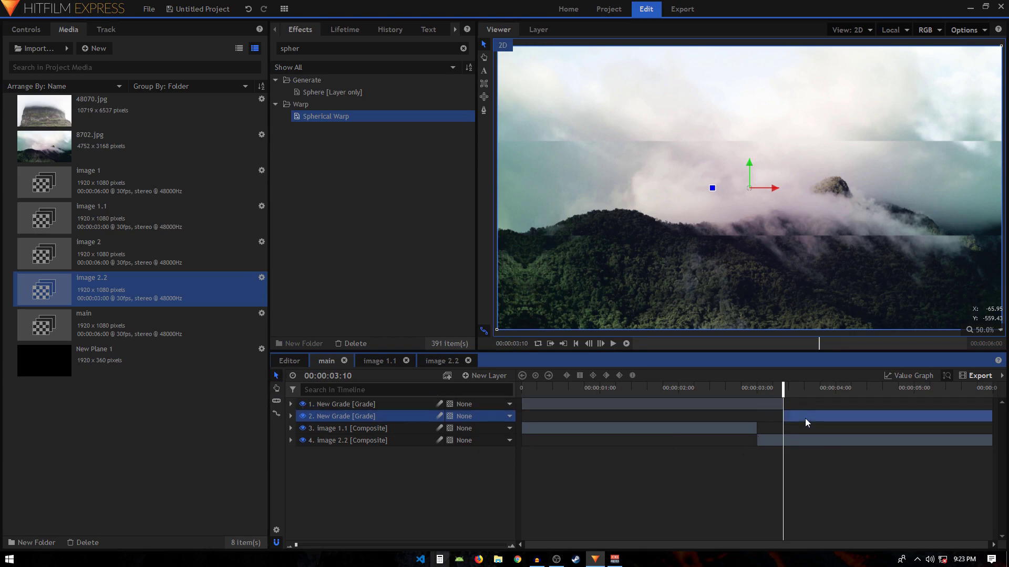
pyautogui.press('Delete')
# Slice the grade layer at 00:00:02:20 and delete the part before the cut, leaving it only over the transition
pyautogui.click(757, 391)
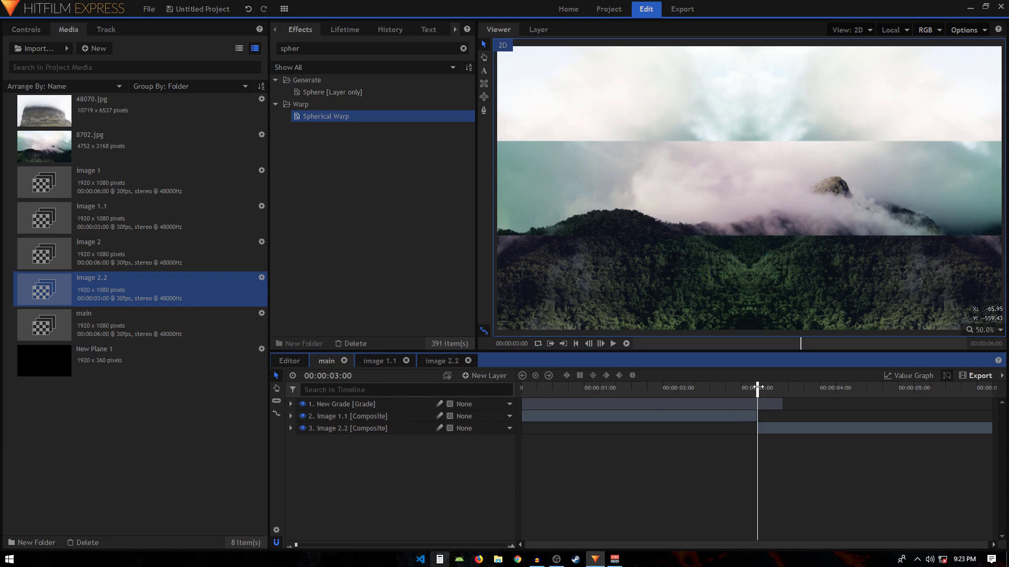
pyautogui.click(731, 393)
pyautogui.click(276, 401)
pyautogui.click(731, 404)
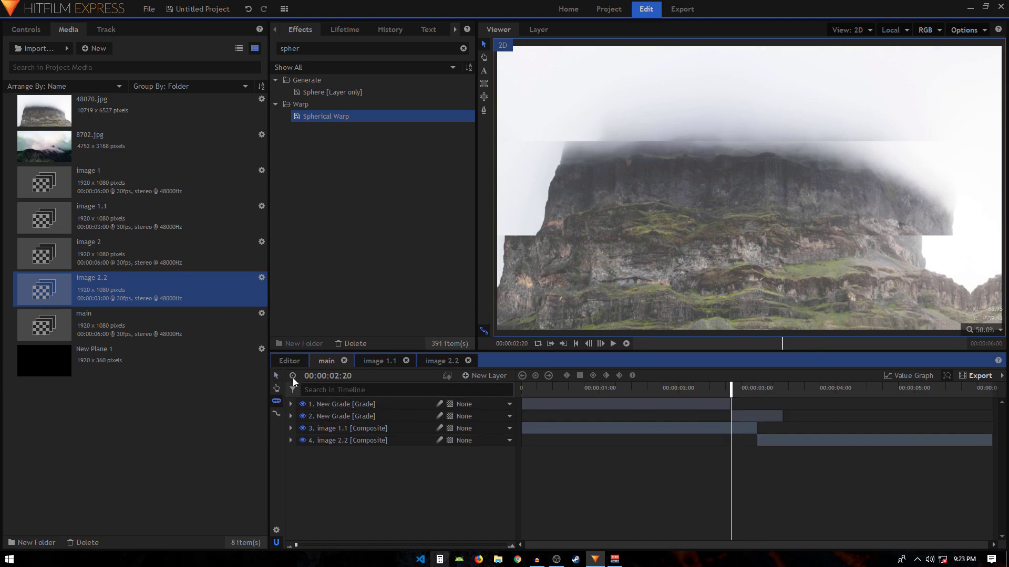
pyautogui.click(276, 375)
pyautogui.click(587, 403)
pyautogui.press('Delete')
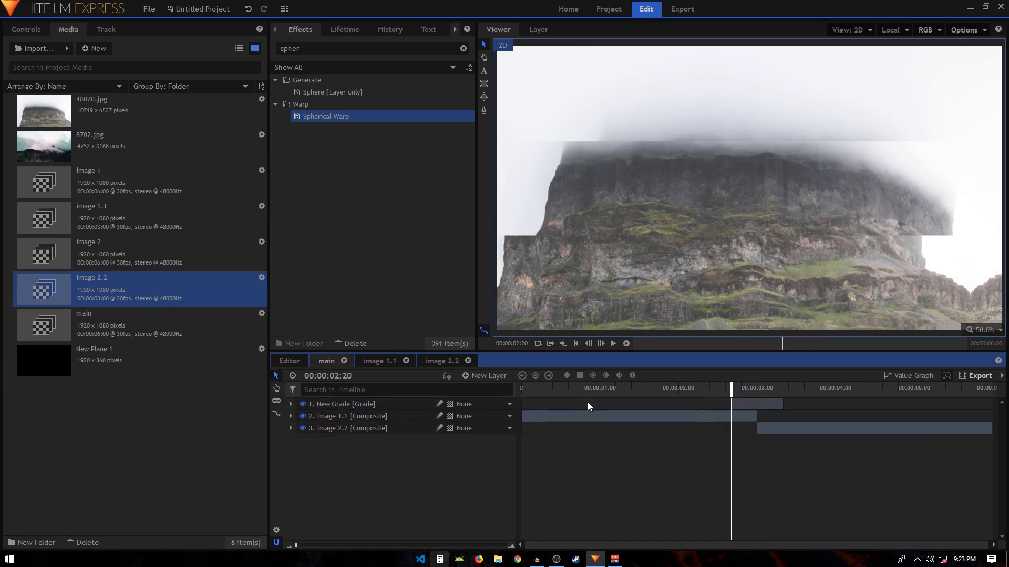
# Select the grade layer and filter the effects list by "warp"
pyautogui.click(767, 408)
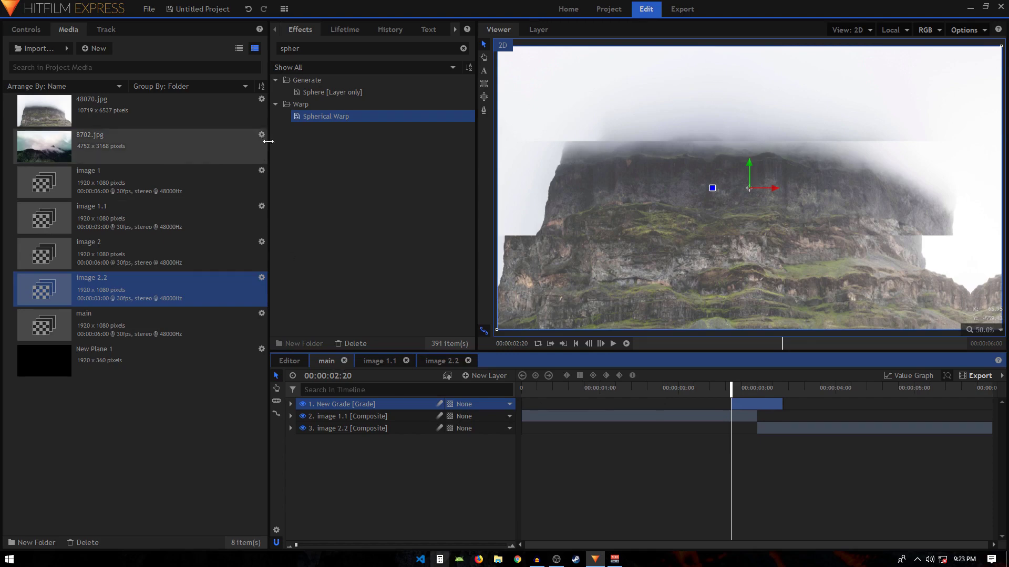
pyautogui.click(462, 49)
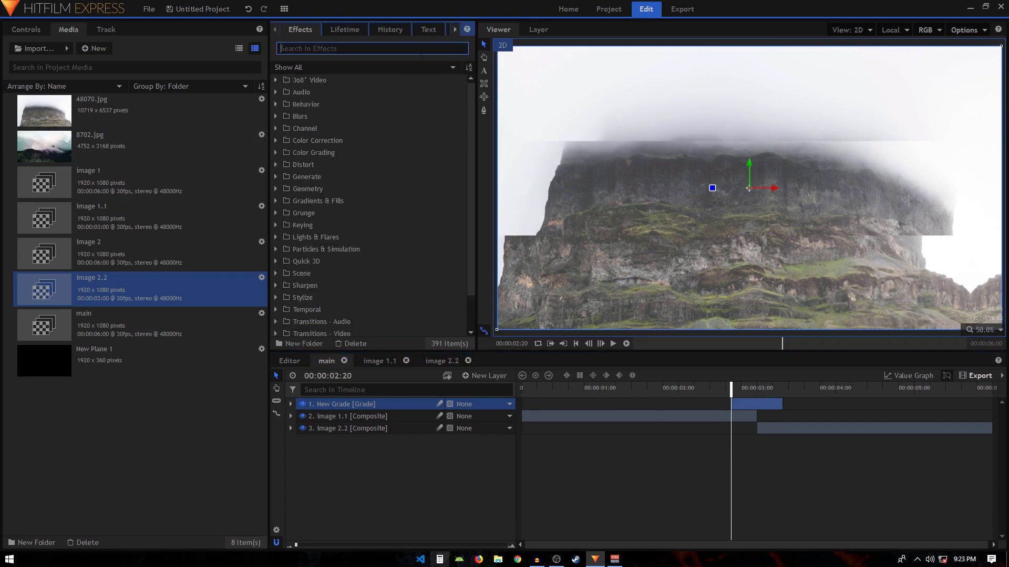
pyautogui.write('warp')
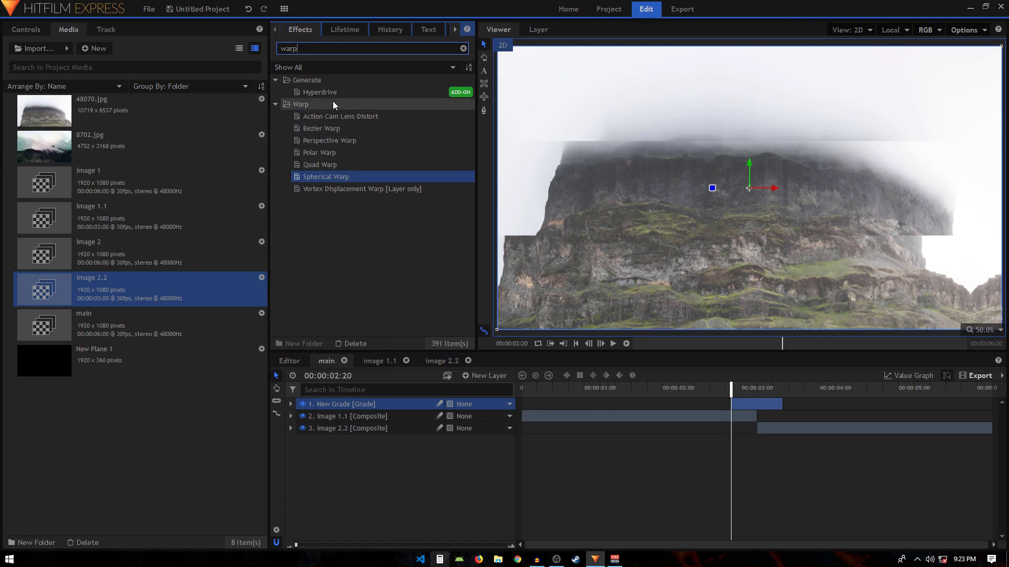
# Apply Action Cam Lens Distort to the grade layer and keyframe its FOV at 00:00:02:20
pyautogui.click(318, 116)
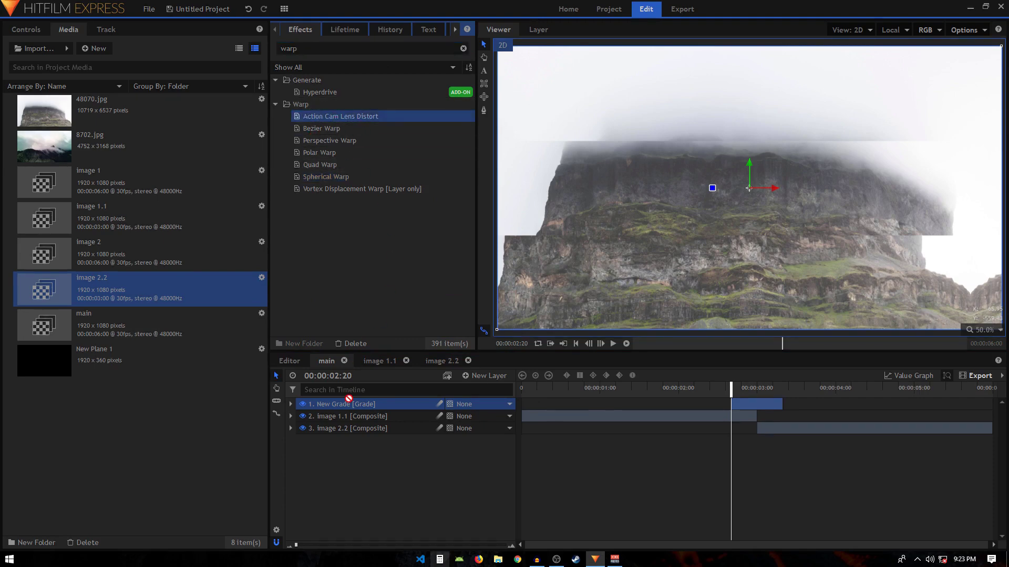
pyautogui.moveTo(351, 403); pyautogui.dragTo(351, 402)
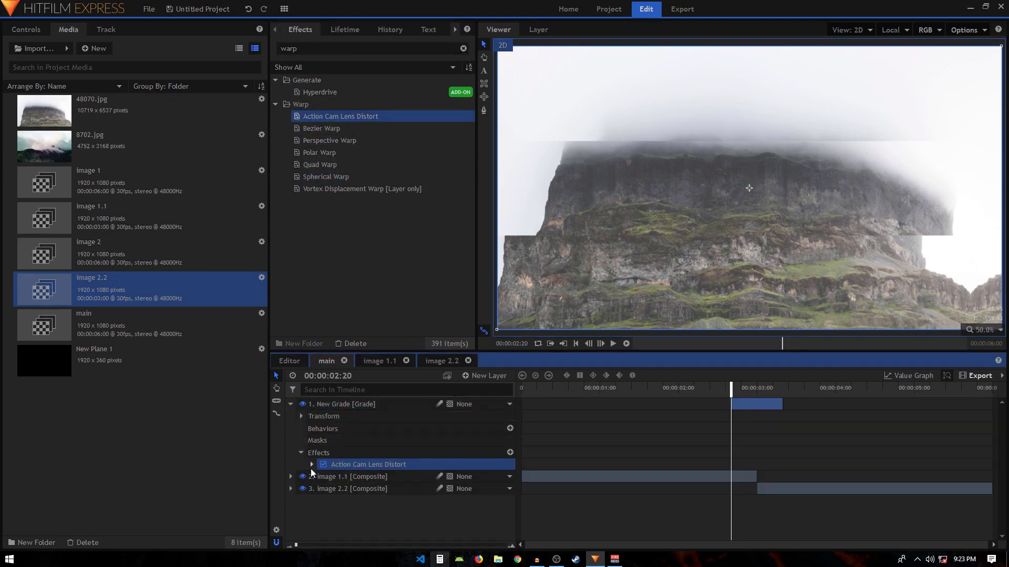
pyautogui.scroll(-2, 464, 462)
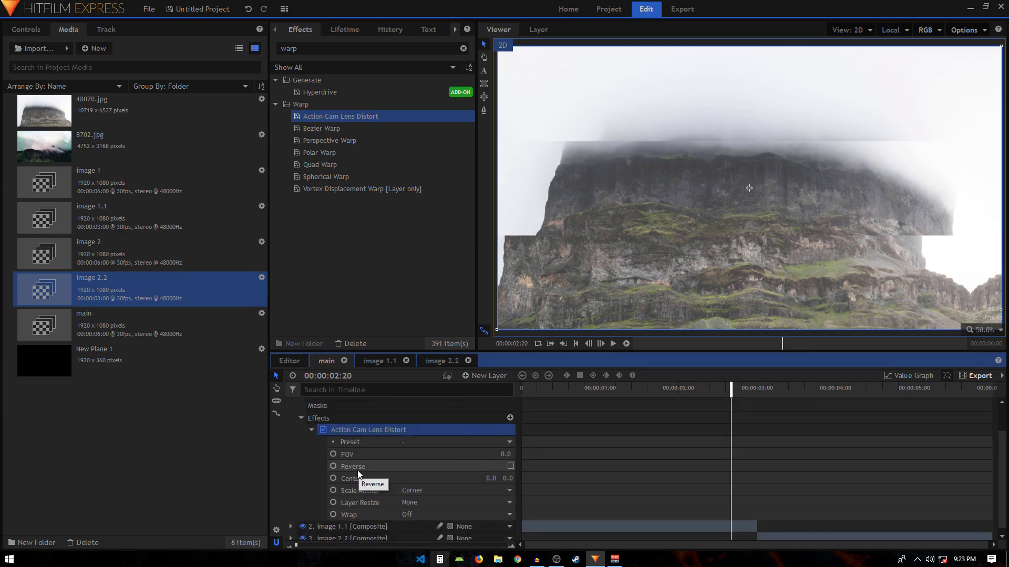
pyautogui.click(333, 454)
pyautogui.scroll(2, 700, 456)
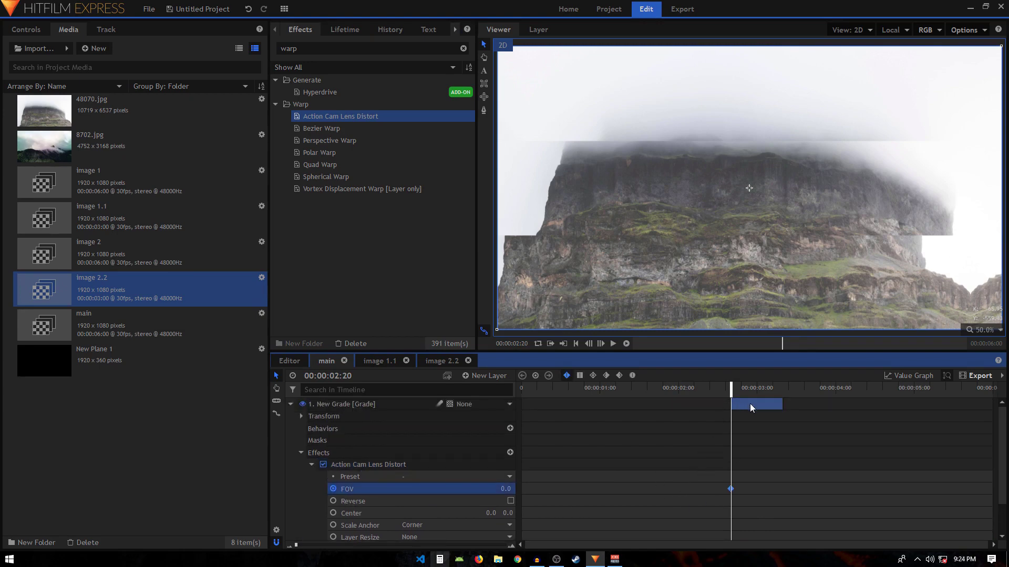
# Undo the lens distortion effect and both cuts on the grade layer to restore its full length
pyautogui.click(300, 453)
pyautogui.click(301, 415)
pyautogui.click(291, 404)
pyautogui.click(625, 455)
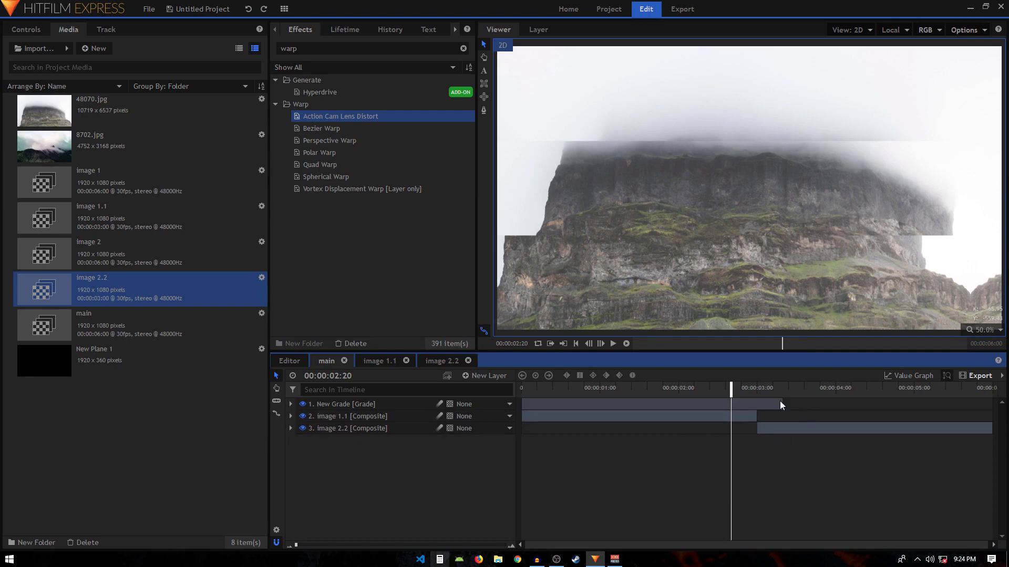
pyautogui.moveTo(779, 401); pyautogui.dragTo(810, 408)
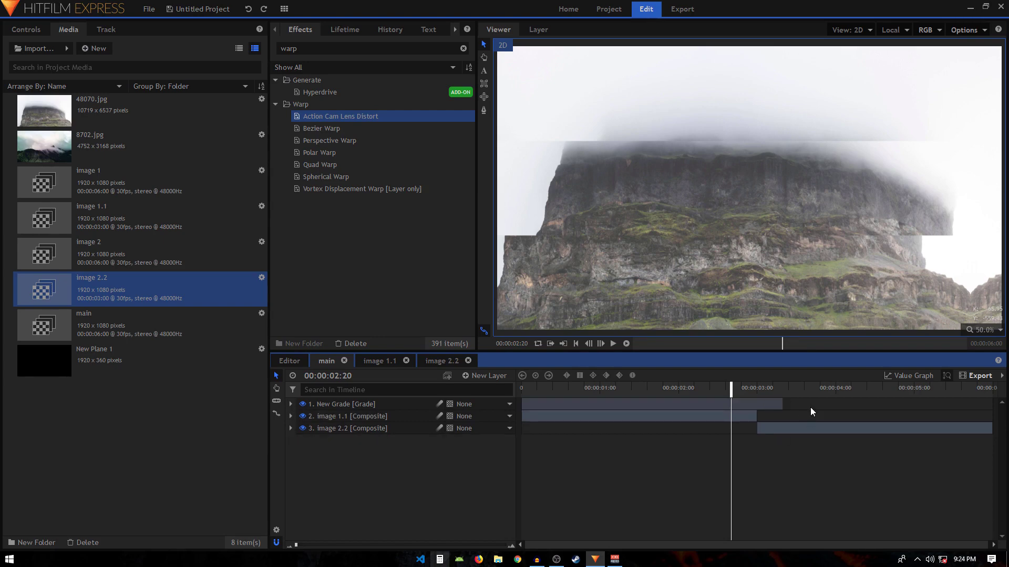
# Slice the grade layer at 00:00:02:10 and delete the part before the cut
pyautogui.click(757, 389)
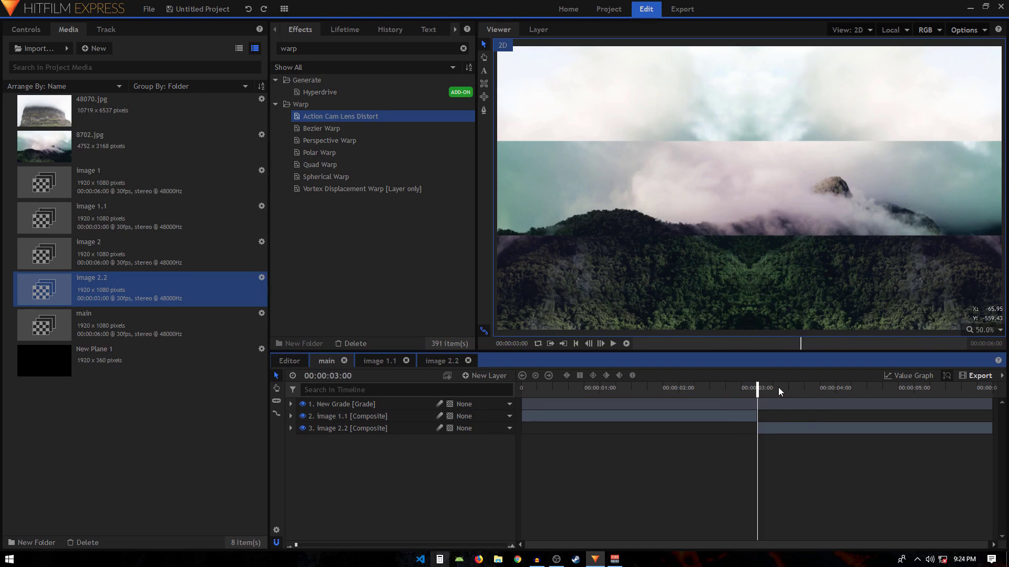
pyautogui.hotkey('shift', 'Left')
pyautogui.hotkey('shift', 'Left')
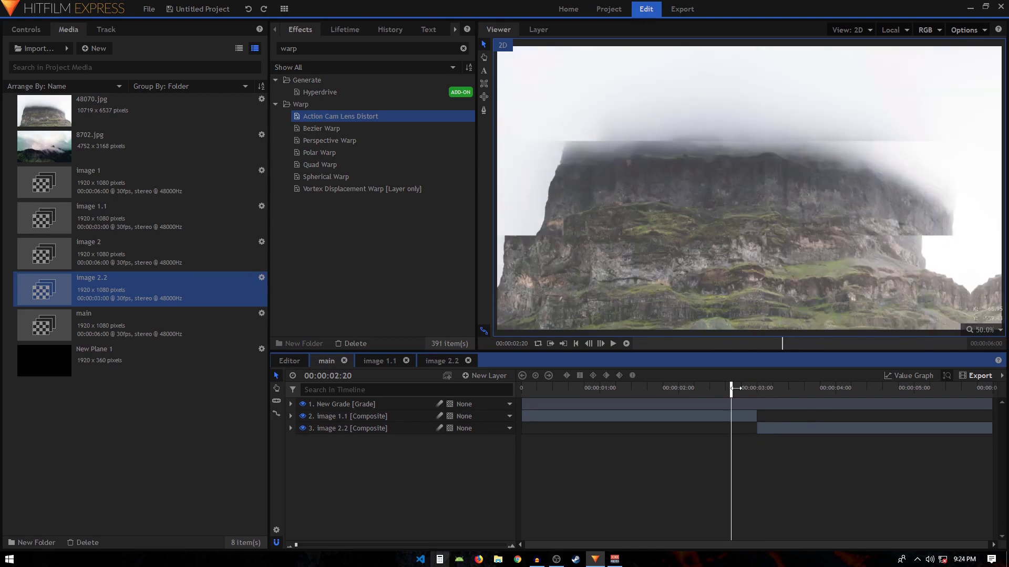
pyautogui.click(276, 401)
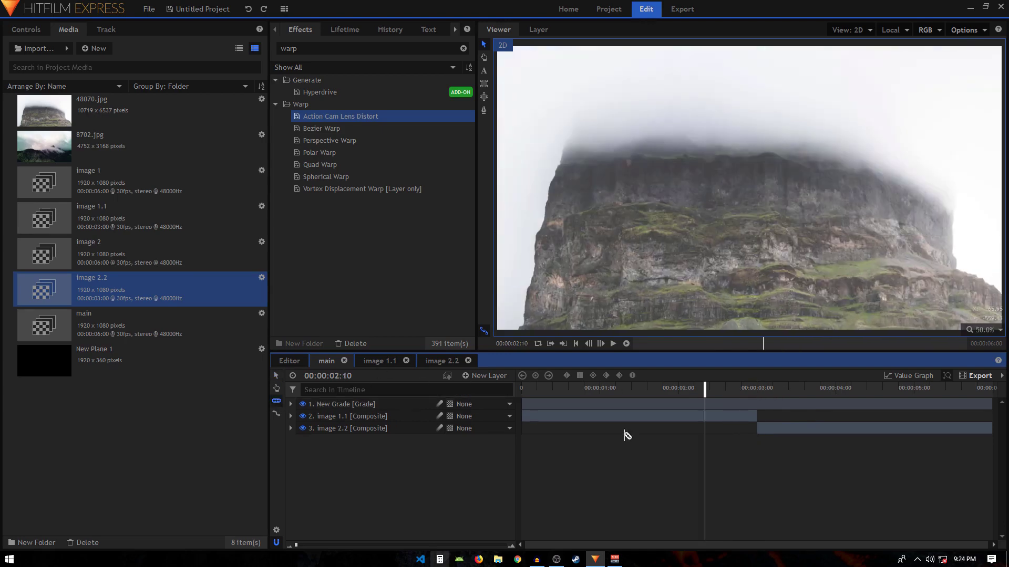
pyautogui.click(705, 406)
pyautogui.click(276, 376)
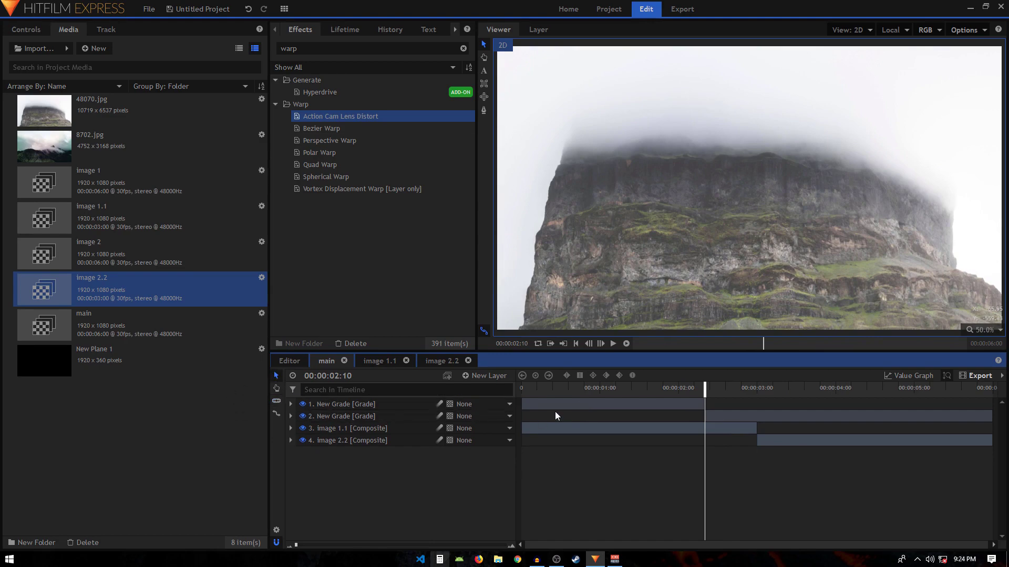
pyautogui.click(560, 406)
pyautogui.press('Delete')
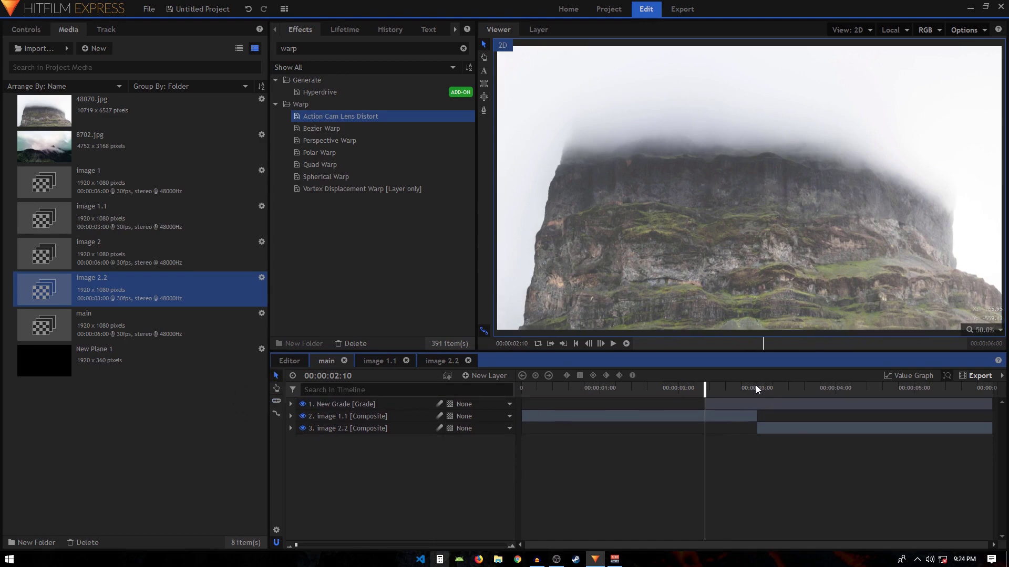
# Slice the grade layer at 00:00:03:20 and delete the part after the cut
pyautogui.click(757, 385)
pyautogui.press('space')
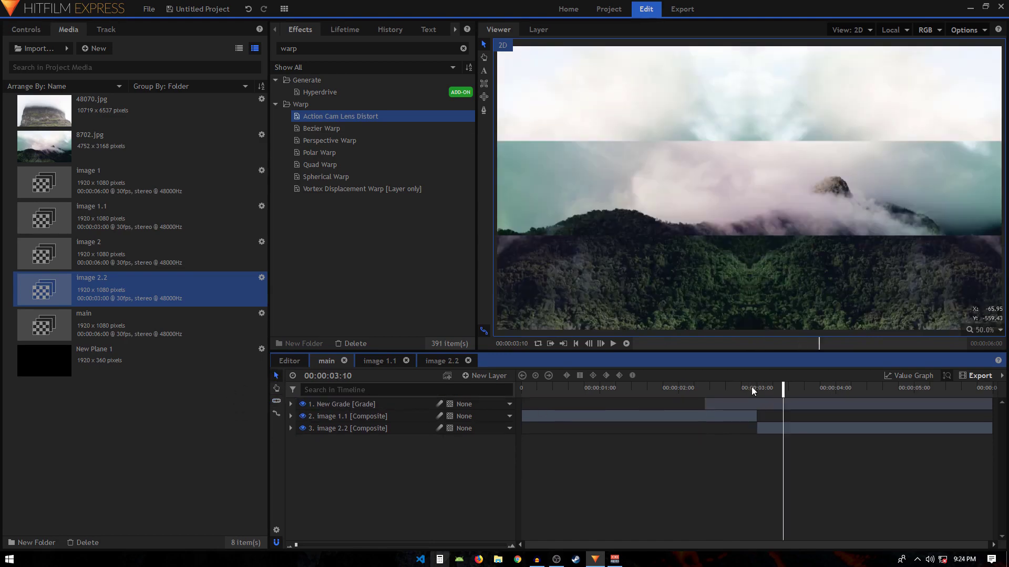
pyautogui.press('space')
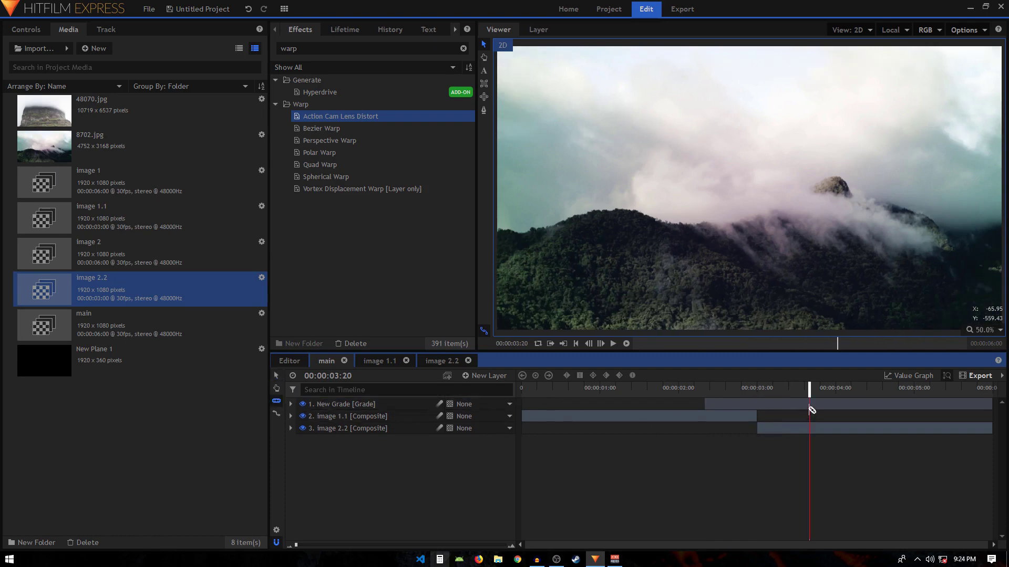
pyautogui.hotkey('ctrl', 'shift', 'd')
pyautogui.click(851, 421)
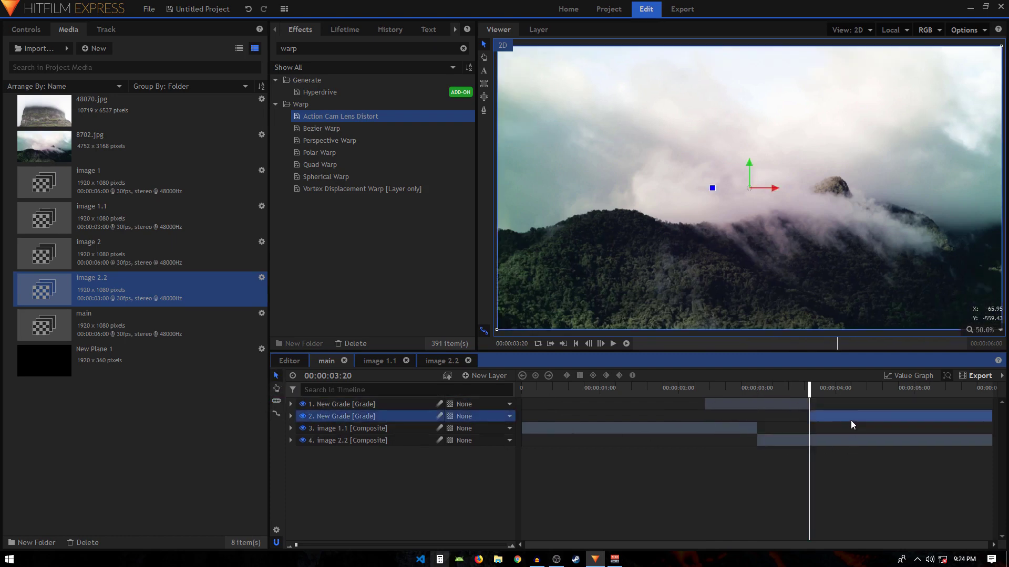
pyautogui.press('Delete')
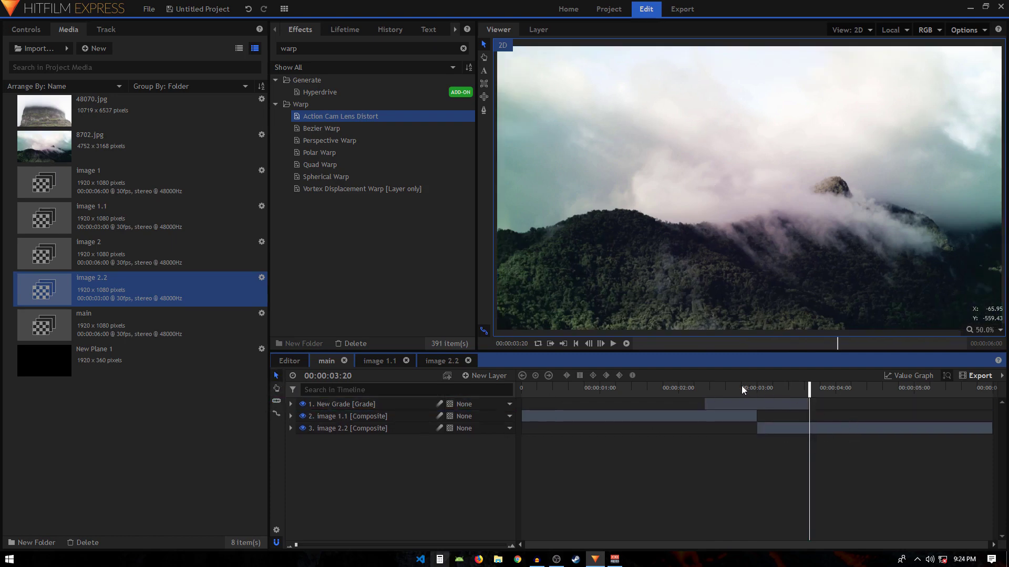
# Apply Action Cam Lens Distort to the trimmed grade layer and keyframe its FOV at 0.0 at 00:00:02:10
pyautogui.click(704, 389)
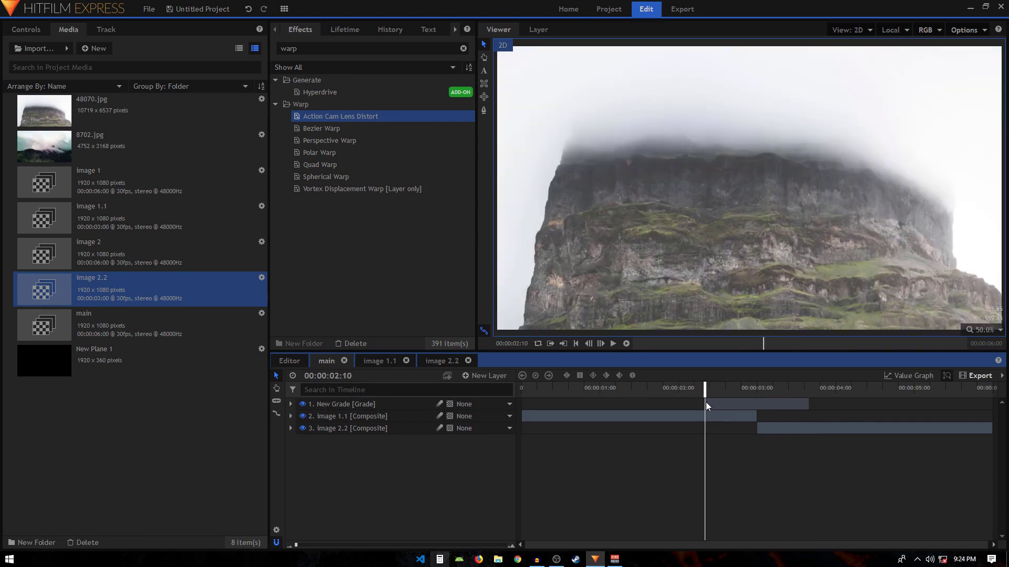
pyautogui.moveTo(320, 120)
pyautogui.mouseDown()
pyautogui.moveTo(336, 212)
pyautogui.moveTo(319, 122)
pyautogui.mouseUp()
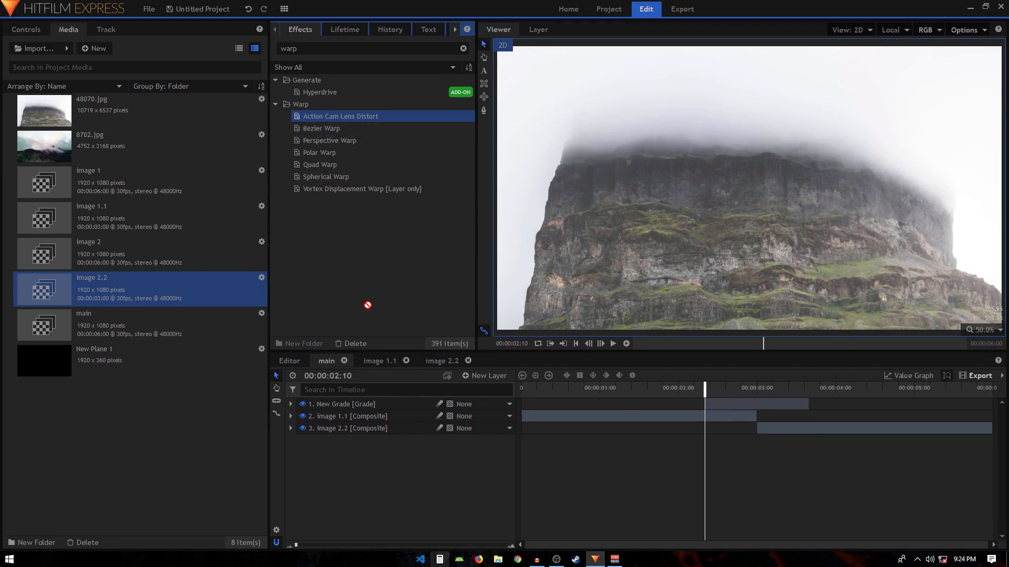
pyautogui.moveTo(368, 305); pyautogui.dragTo(342, 404)
pyautogui.click(311, 464)
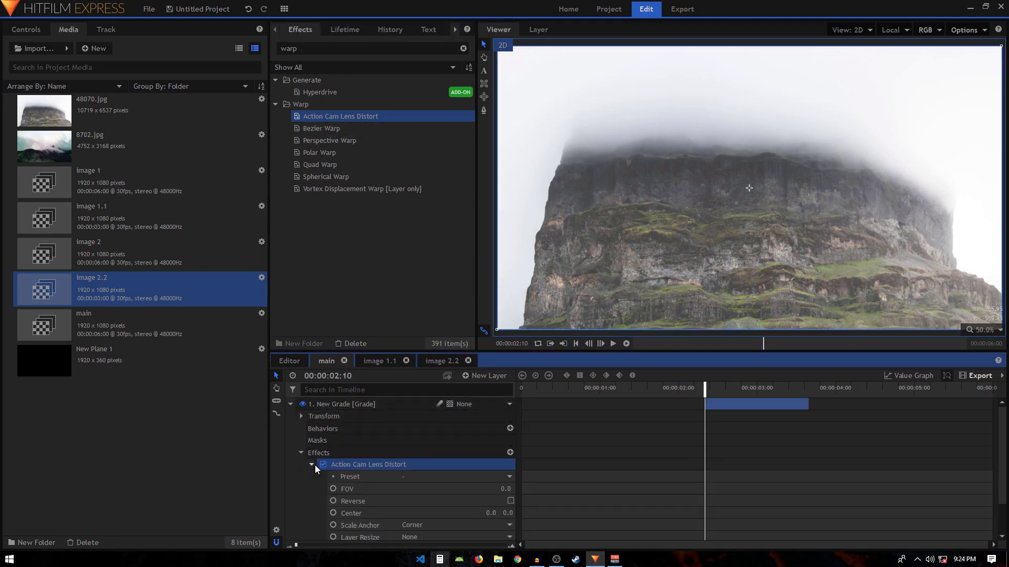
pyautogui.click(333, 489)
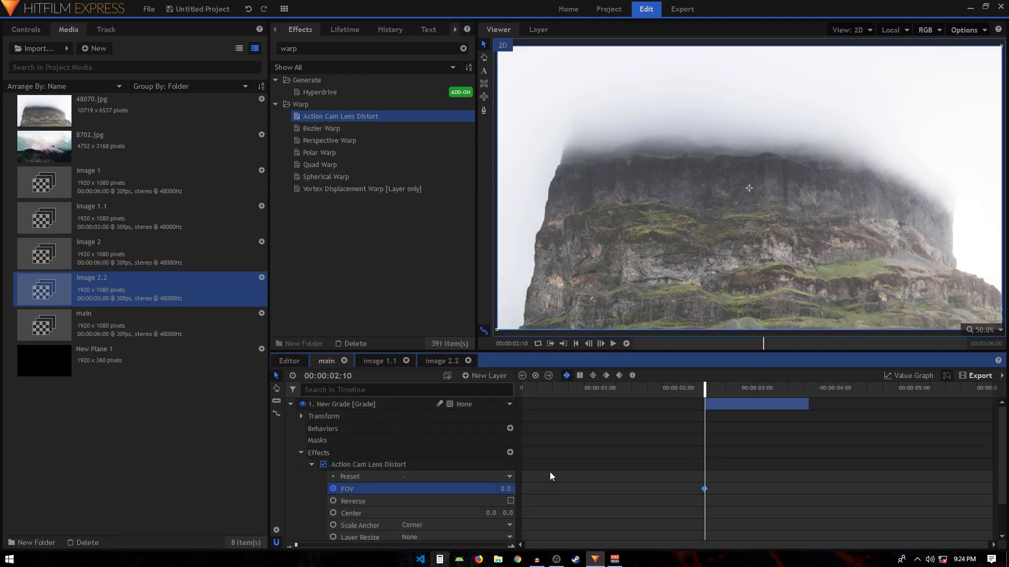
# Add FOV keyframes at 00:00:03:00 and 00:00:03:20, and set the one at 00:00:03:00 to 90.0
pyautogui.hotkey('shift', 'Right')
pyautogui.hotkey('shift', 'Right')
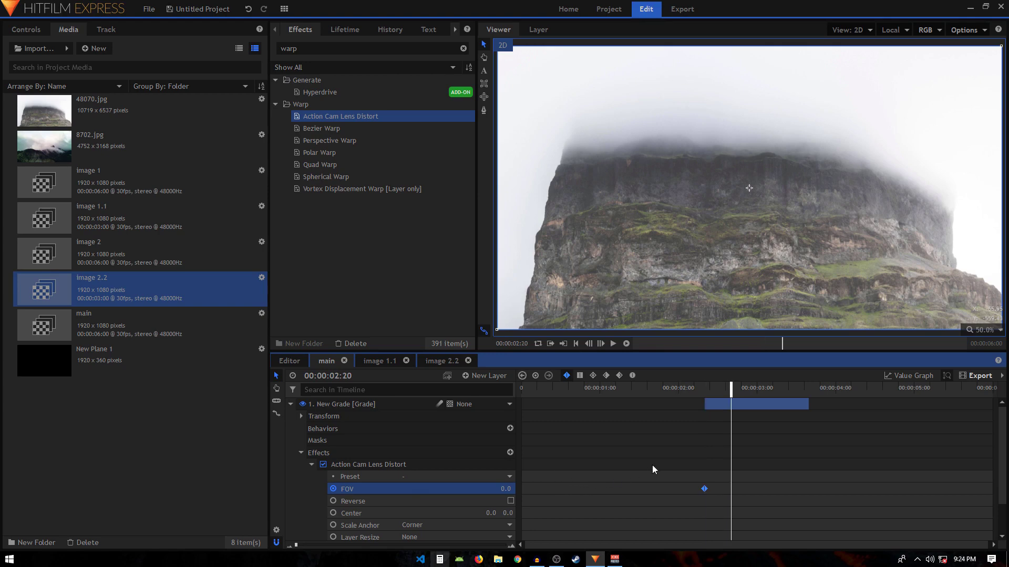
pyautogui.click(535, 376)
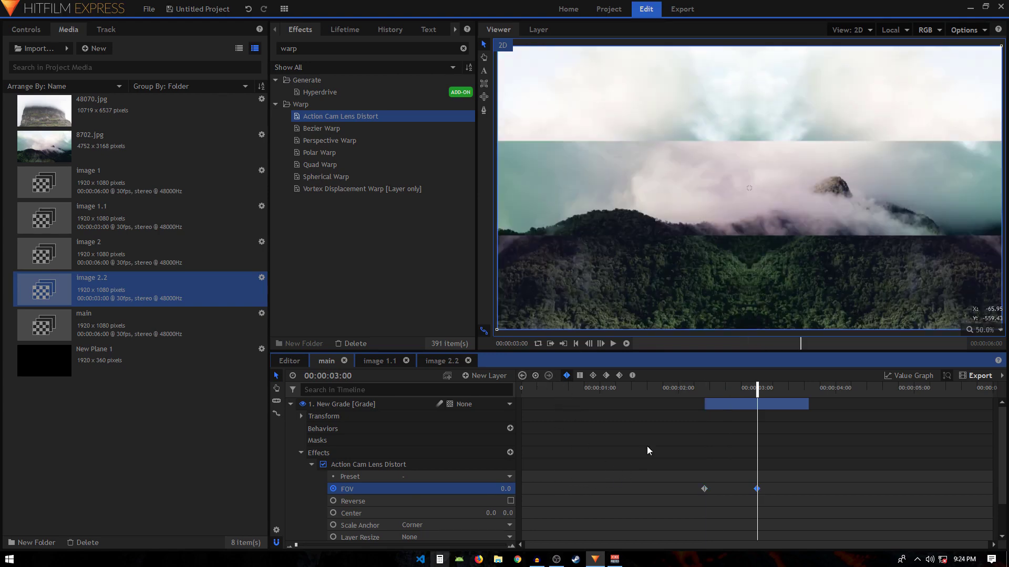
pyautogui.hotkey('shift', 'Right')
pyautogui.hotkey('shift', 'Right')
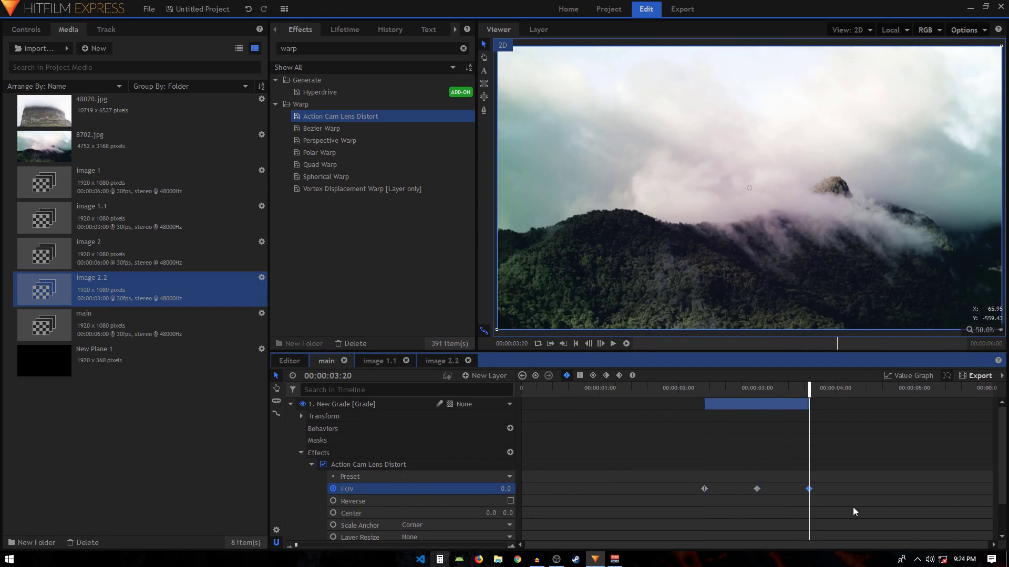
pyautogui.click(757, 490)
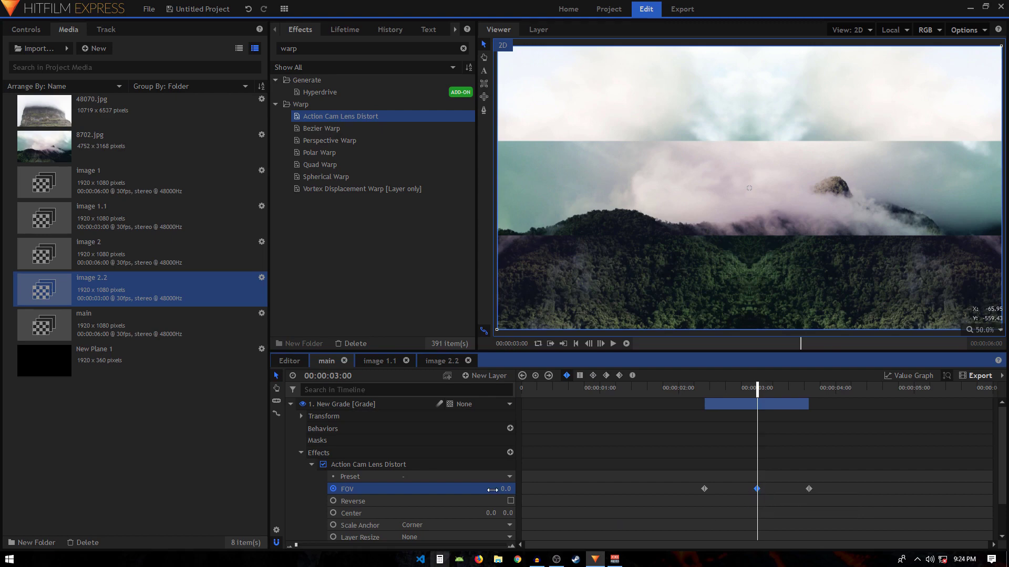
pyautogui.moveTo(492, 495); pyautogui.dragTo(539, 495)
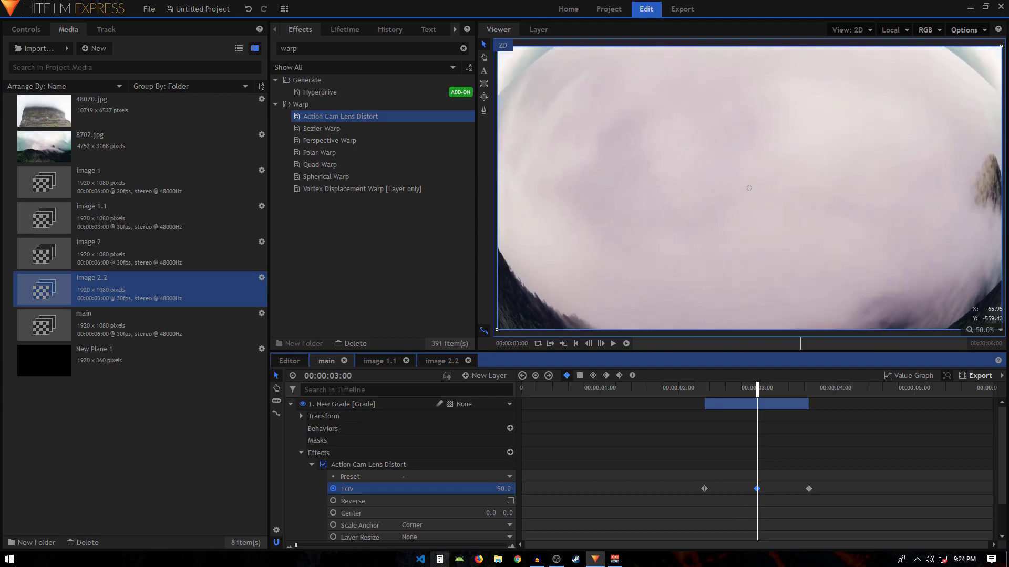
# Enable Reverse on the lens distortion and set its Scale Anchor to Height
pyautogui.click(510, 502)
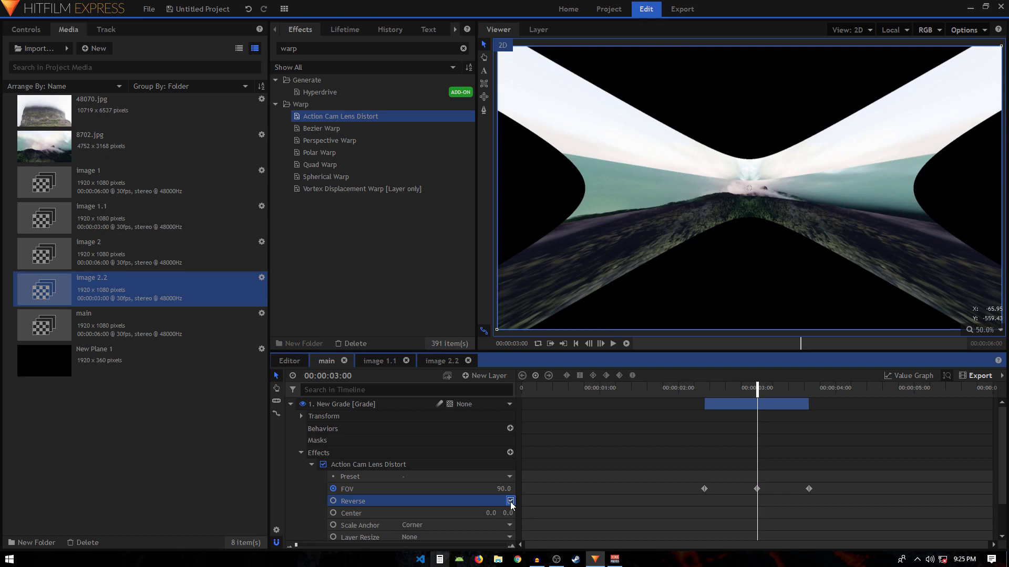
pyautogui.scroll(-1, 435, 495)
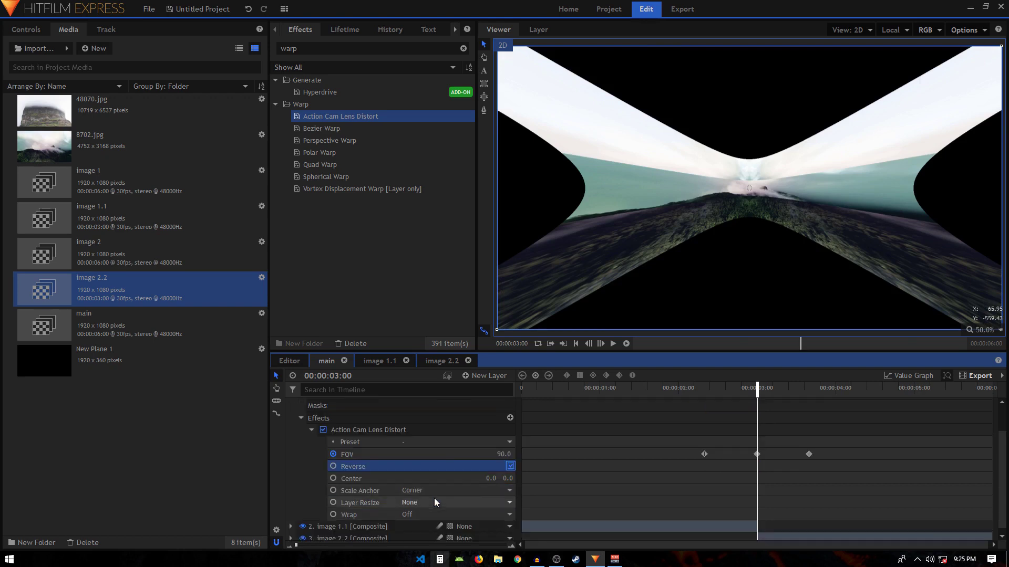
pyautogui.click(421, 490)
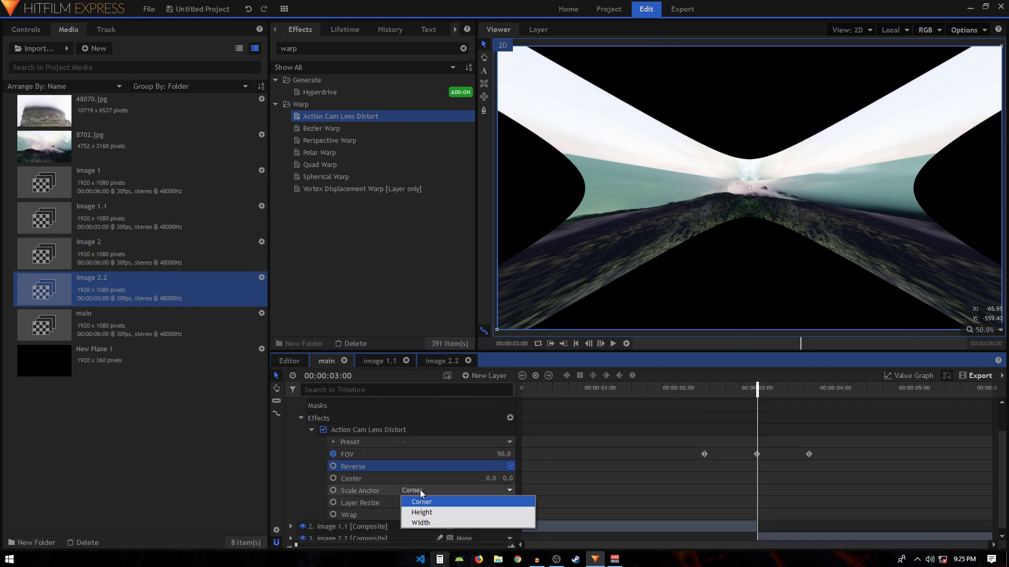
pyautogui.click(429, 512)
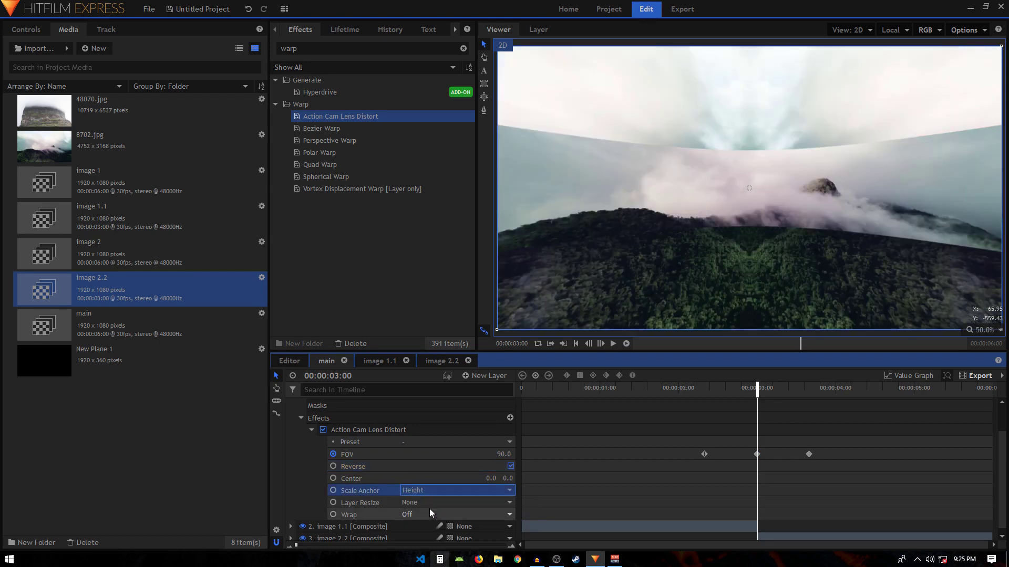
pyautogui.scroll(-1, 699, 261)
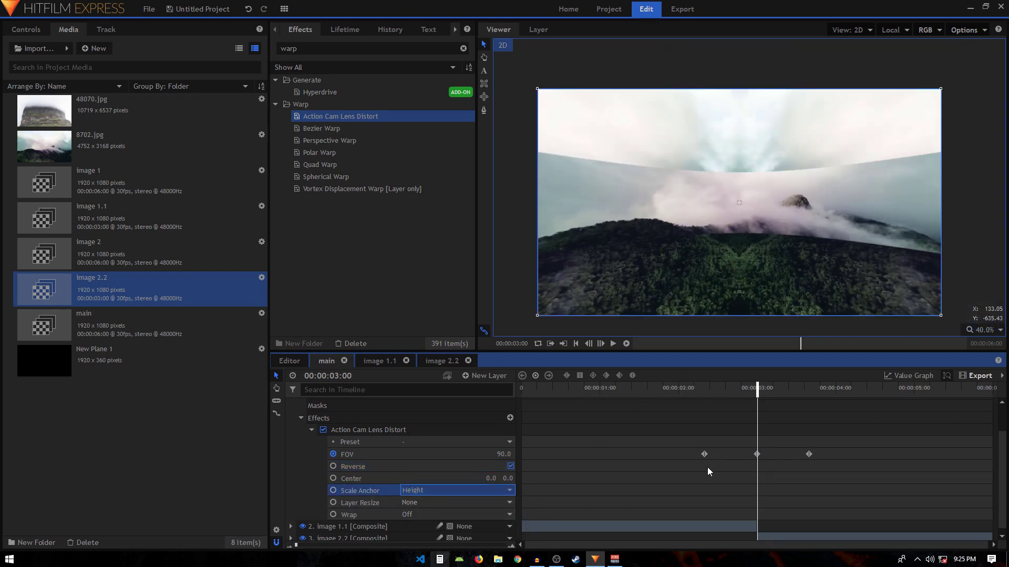
# Change all three FOV keyframes to Bezier interpolation and check their curve in the value graph
pyautogui.moveTo(829, 451); pyautogui.dragTo(694, 456)
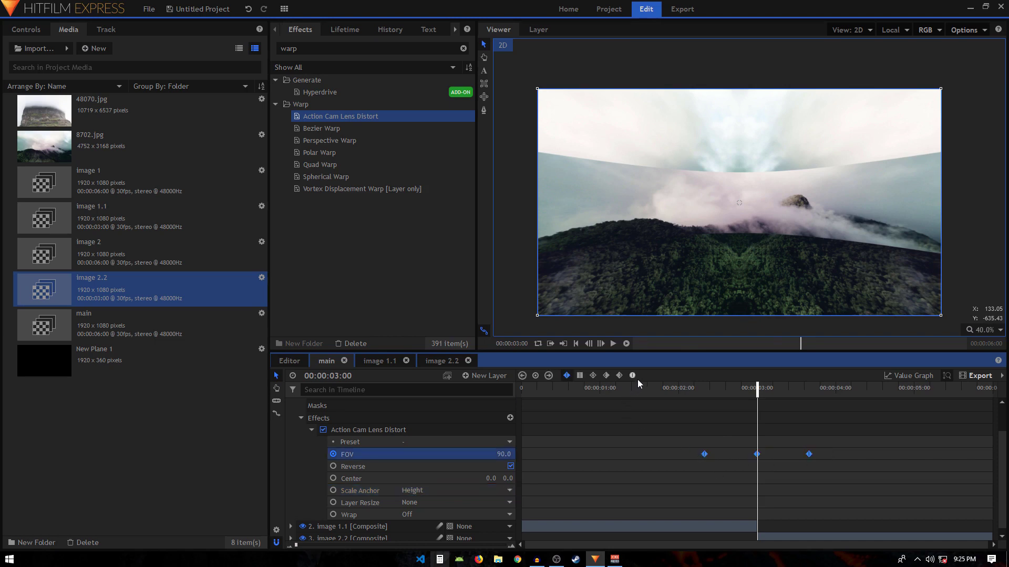
pyautogui.click(899, 376)
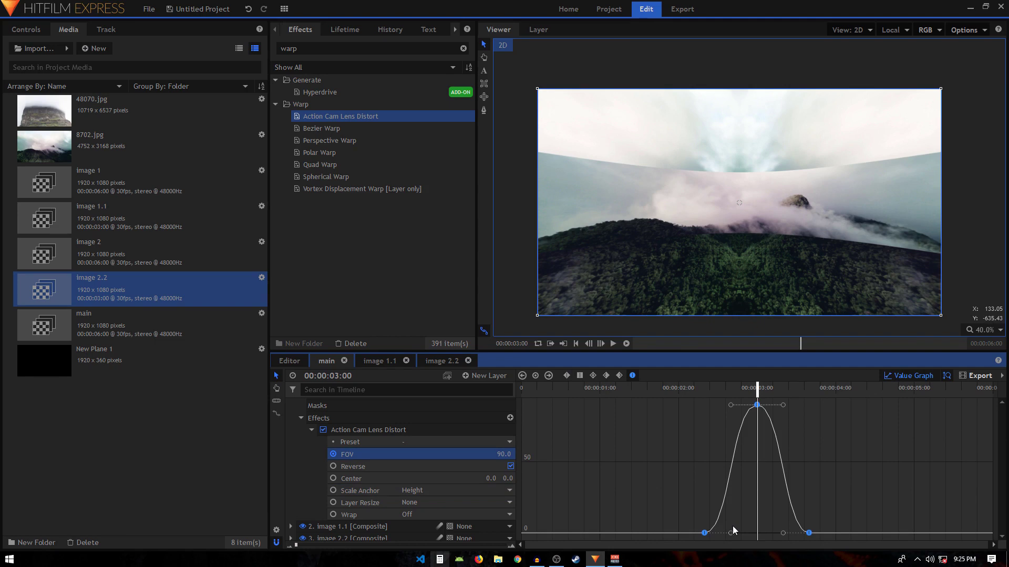
pyautogui.click(912, 376)
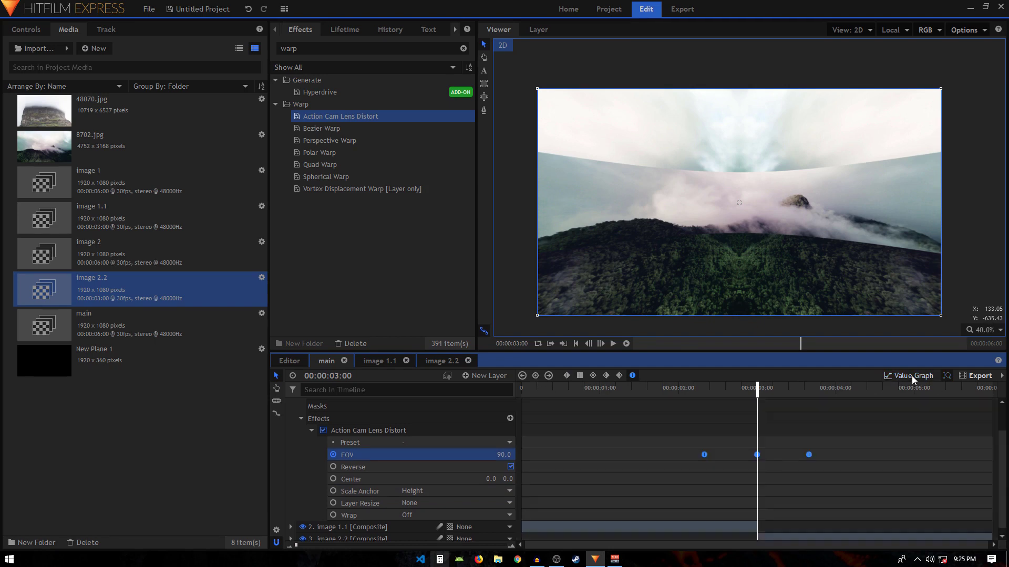
# Play back the lens-distorted transition several times from about 00:00:02:00 to review its motion
pyautogui.click(686, 391)
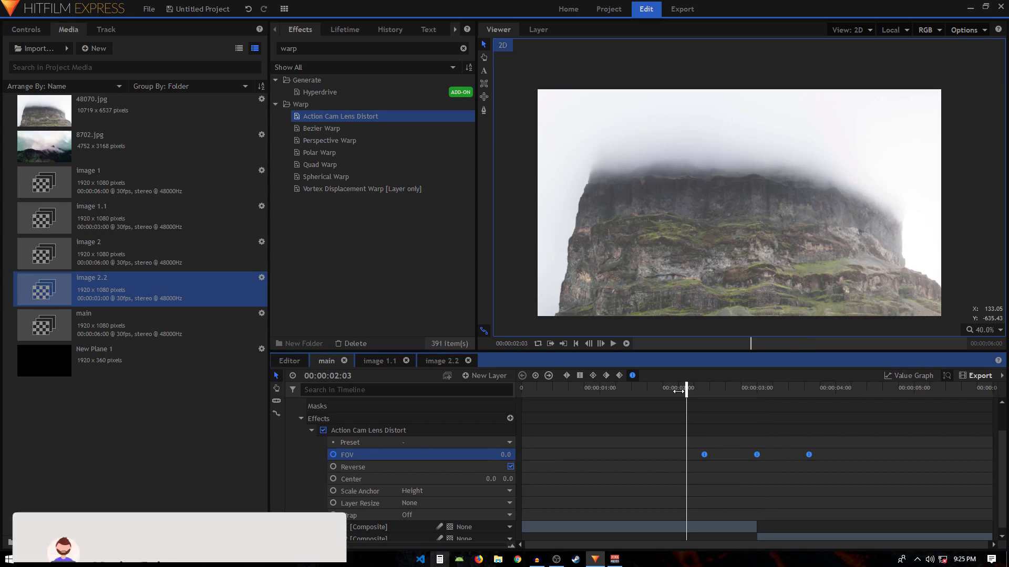
pyautogui.moveTo(685, 391); pyautogui.dragTo(670, 391)
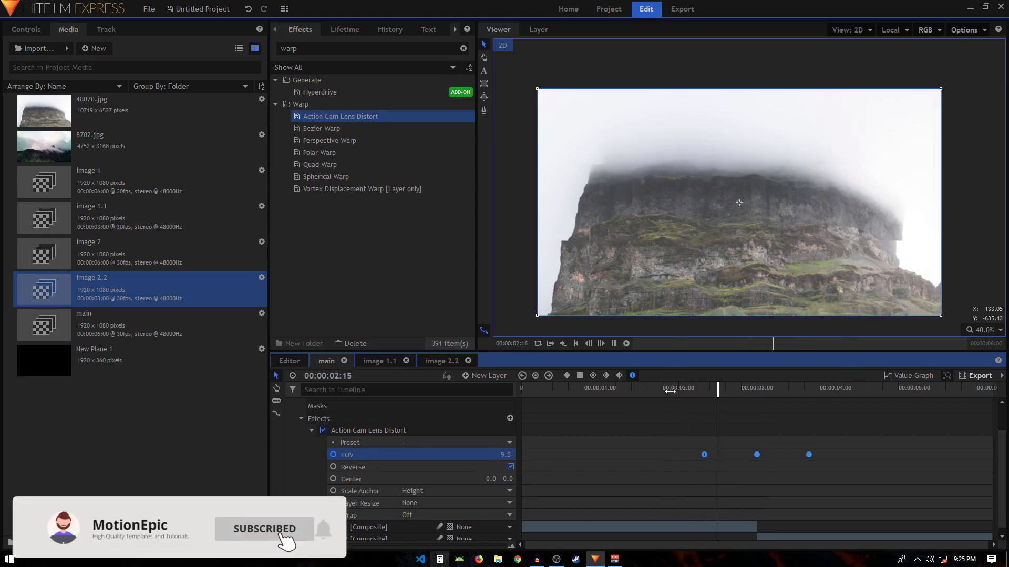
pyautogui.click(670, 391)
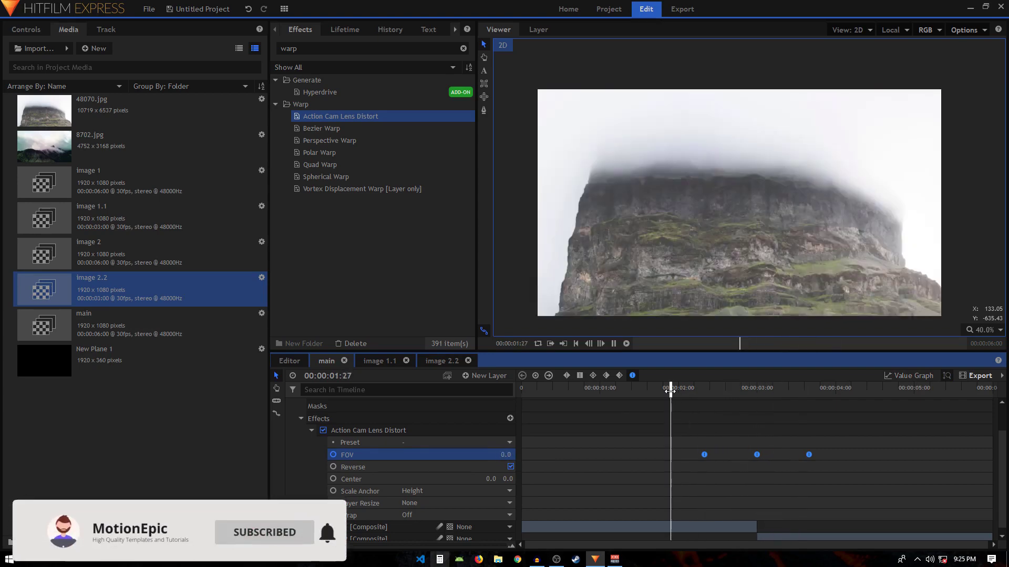
pyautogui.press('space')
pyautogui.click(670, 391)
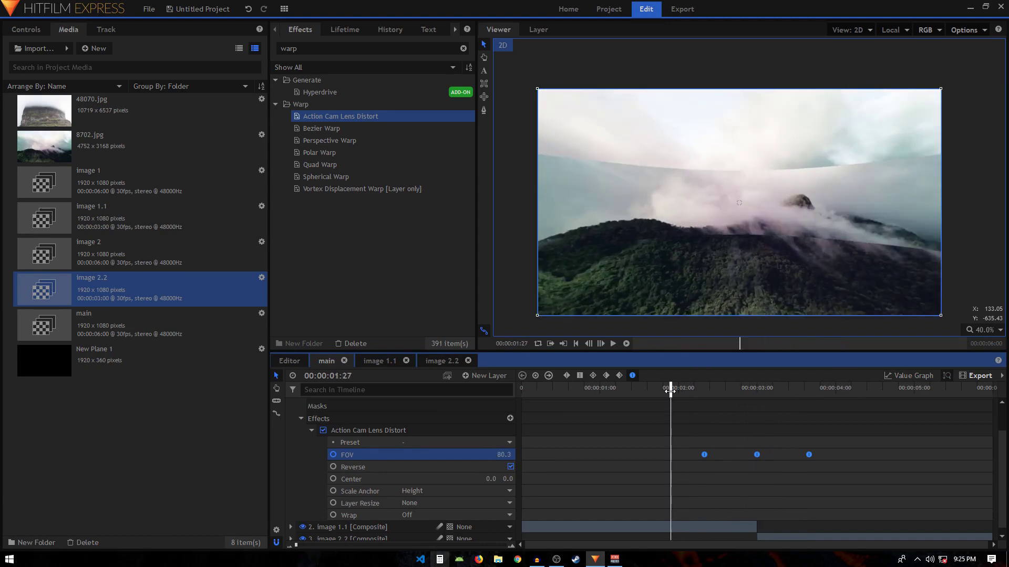
pyautogui.press('space')
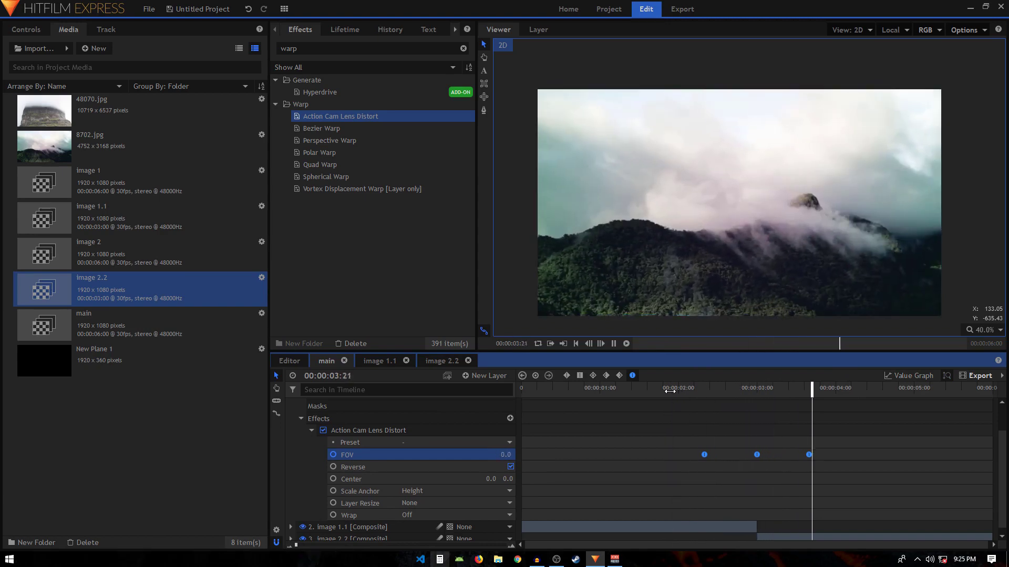
pyautogui.click(670, 391)
pyautogui.press('space')
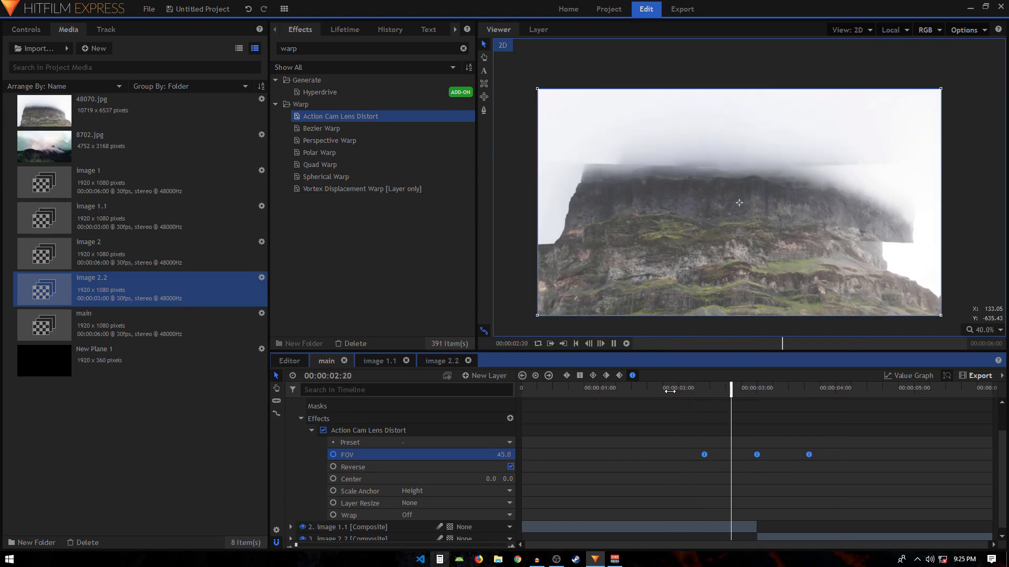
pyautogui.press('space')
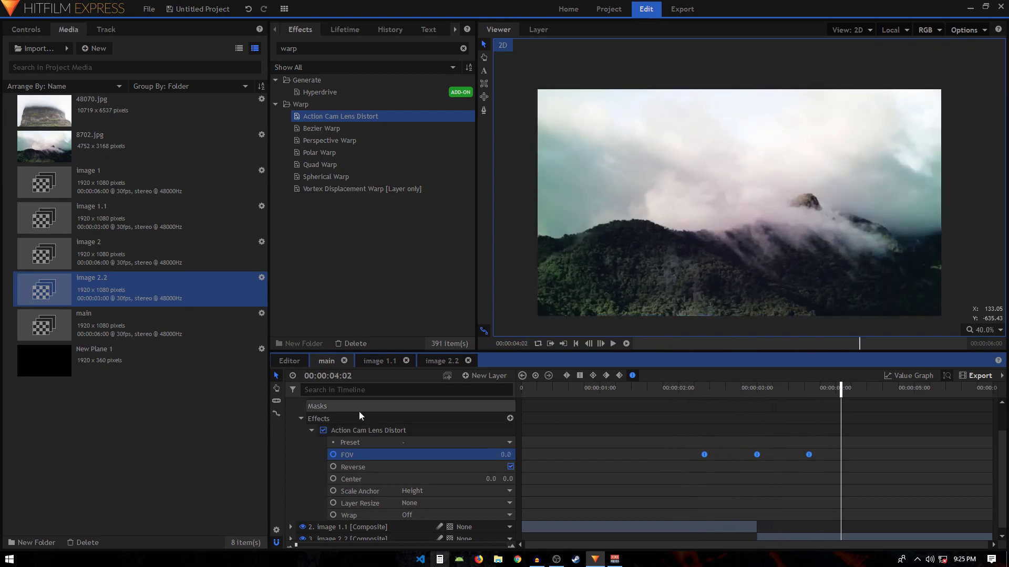
# Collapse the grade layer's properties and close the Image 1.1 and Image 2.2 composite timelines
pyautogui.scroll(3, 292, 424)
pyautogui.click(291, 404)
pyautogui.click(337, 447)
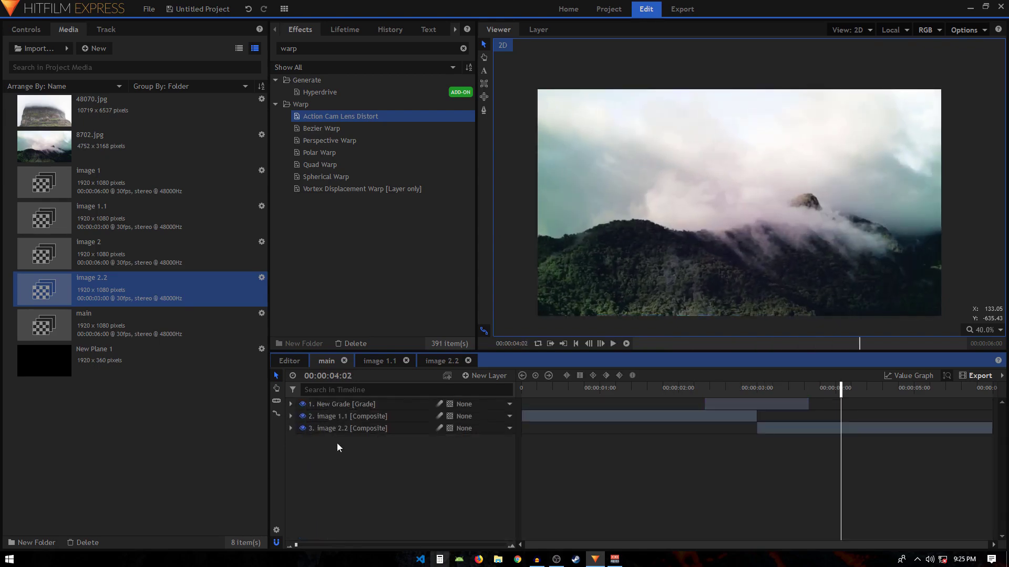
pyautogui.click(406, 361)
pyautogui.click(406, 361)
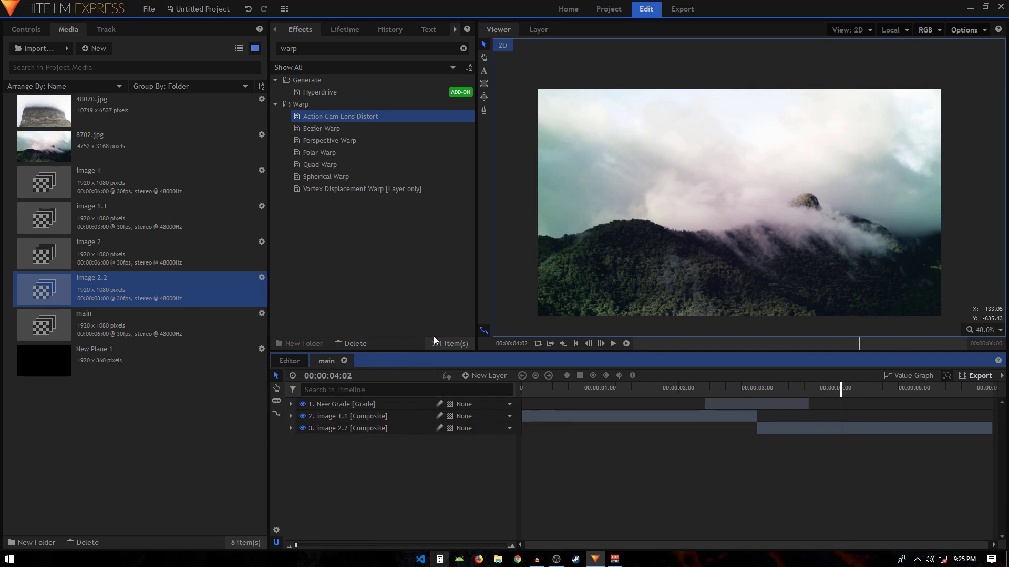
# Open the Image 1 and Image 2 composites and bring the Image 1 timeline to the front
pyautogui.click(88, 187)
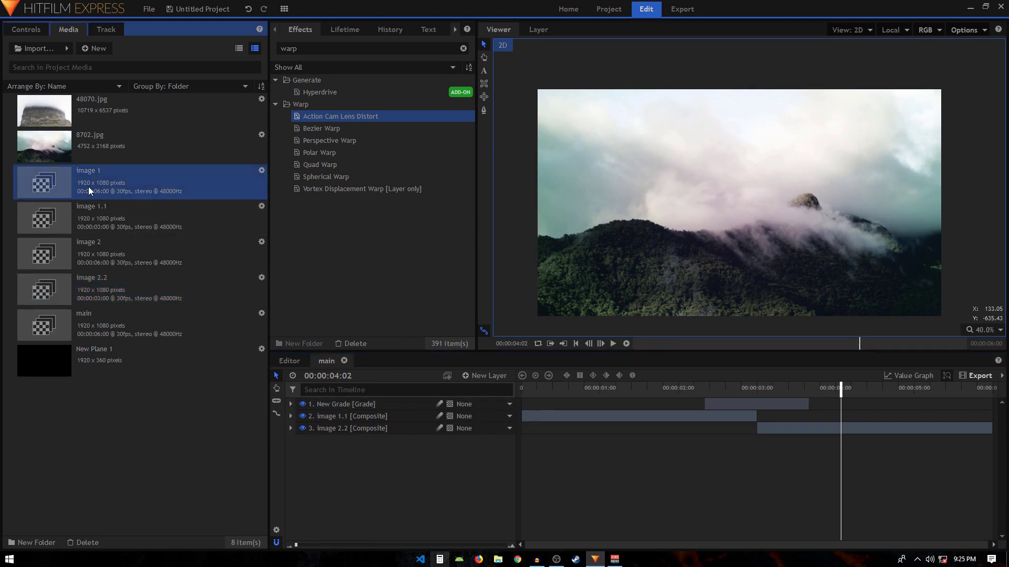
pyautogui.doubleClick(88, 187)
pyautogui.click(93, 254)
pyautogui.doubleClick(97, 260)
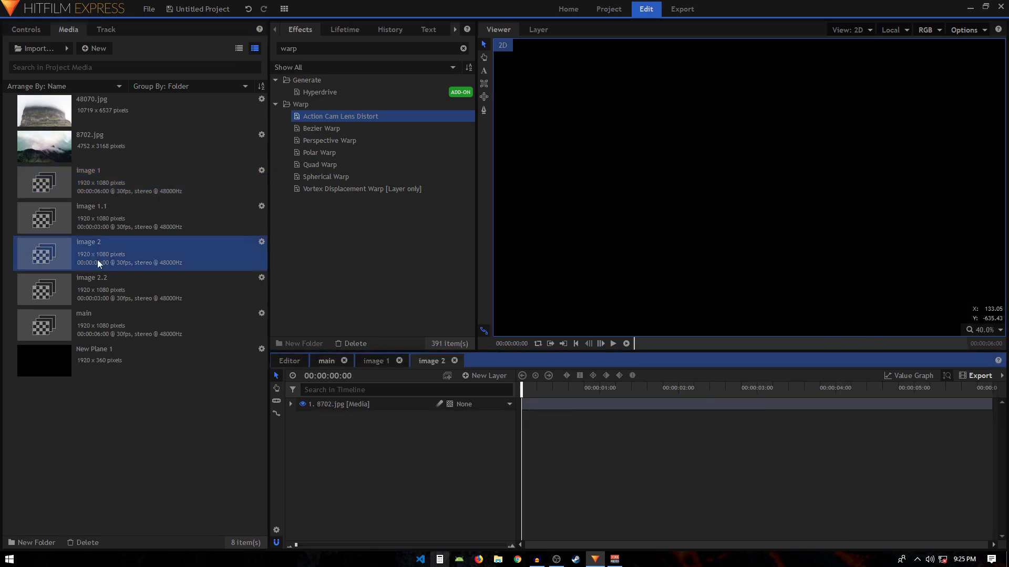
pyautogui.click(368, 364)
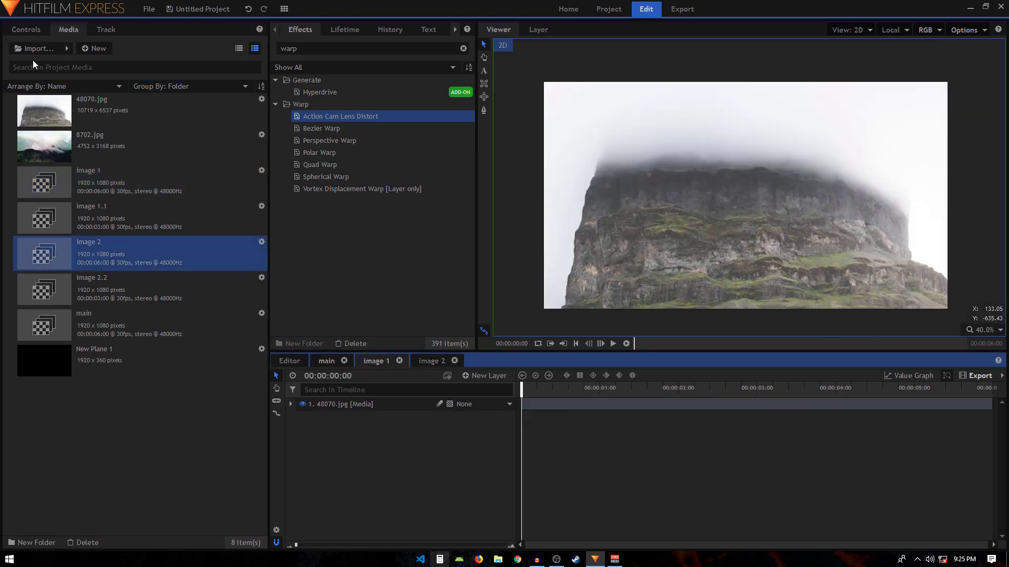
pyautogui.click(32, 50)
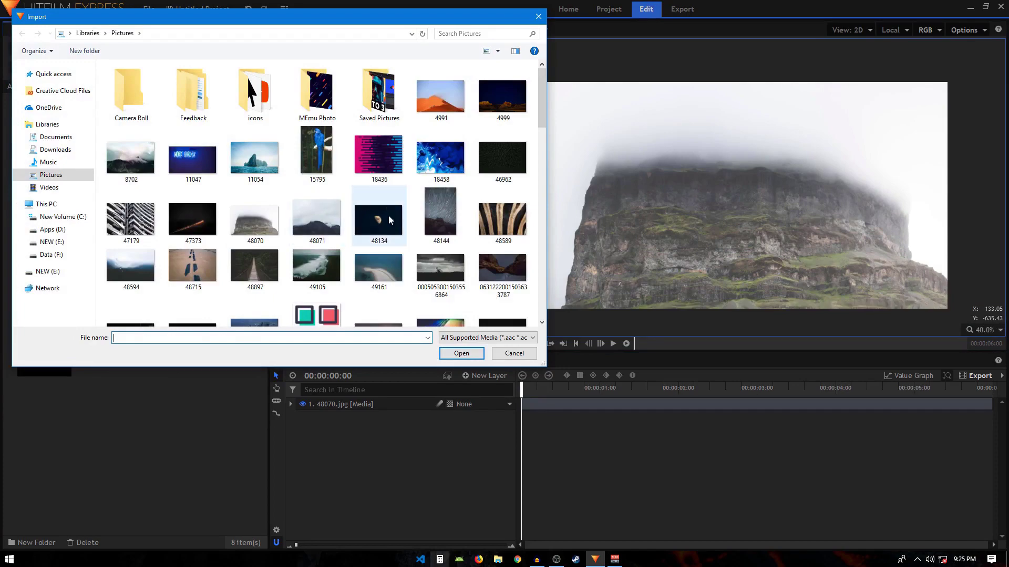
pyautogui.doubleClick(389, 218)
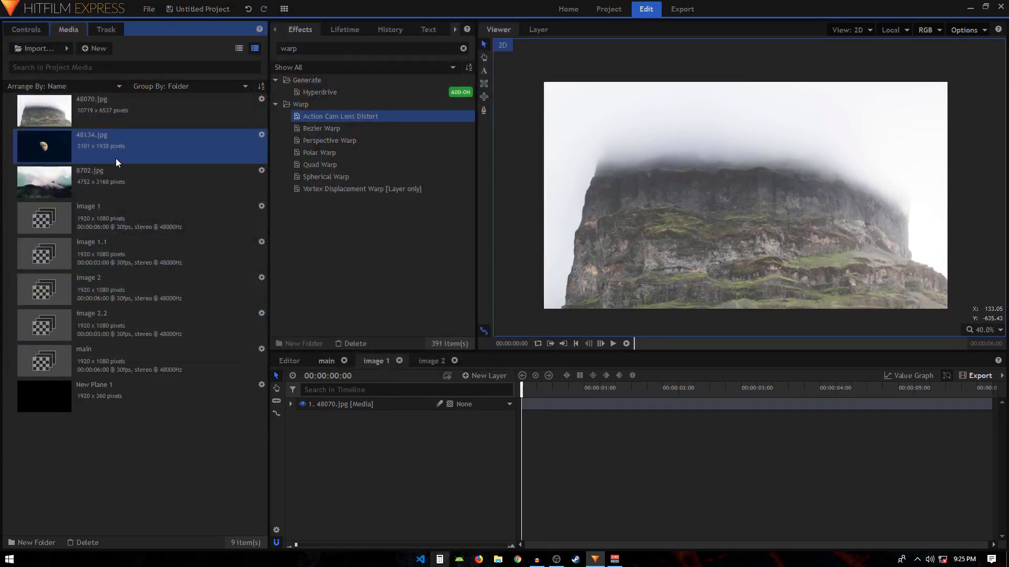
pyautogui.press('Delete')
# Import 4991.jpg and use it to replace the 48070.jpg layer in the Image 1 composite
pyautogui.click(31, 50)
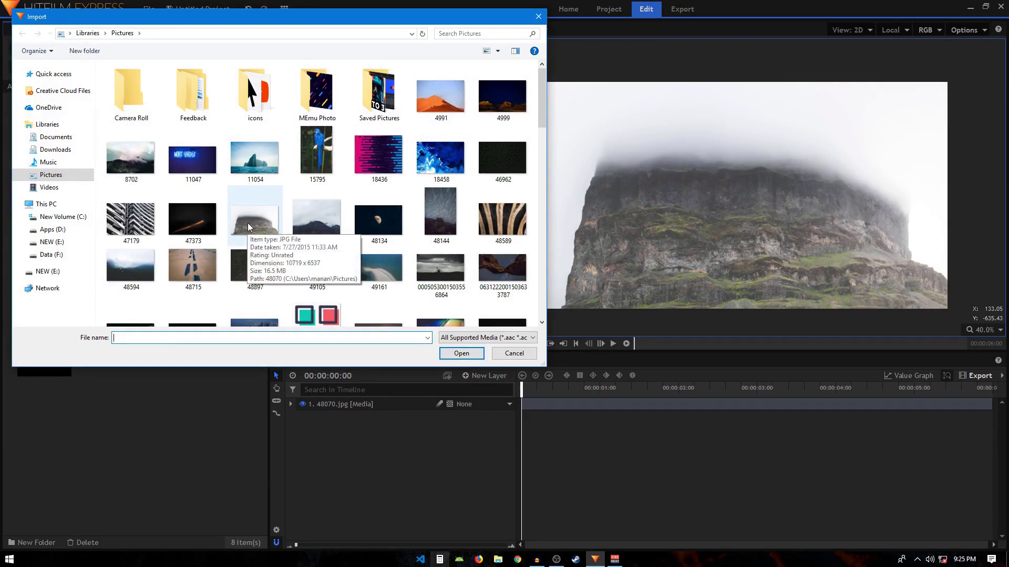
pyautogui.click(447, 112)
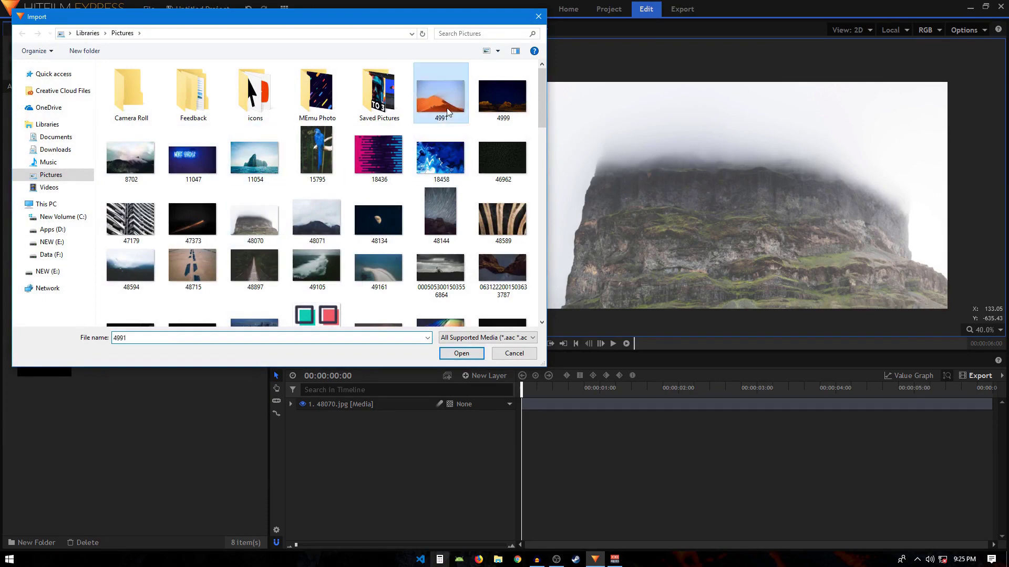
pyautogui.doubleClick(447, 112)
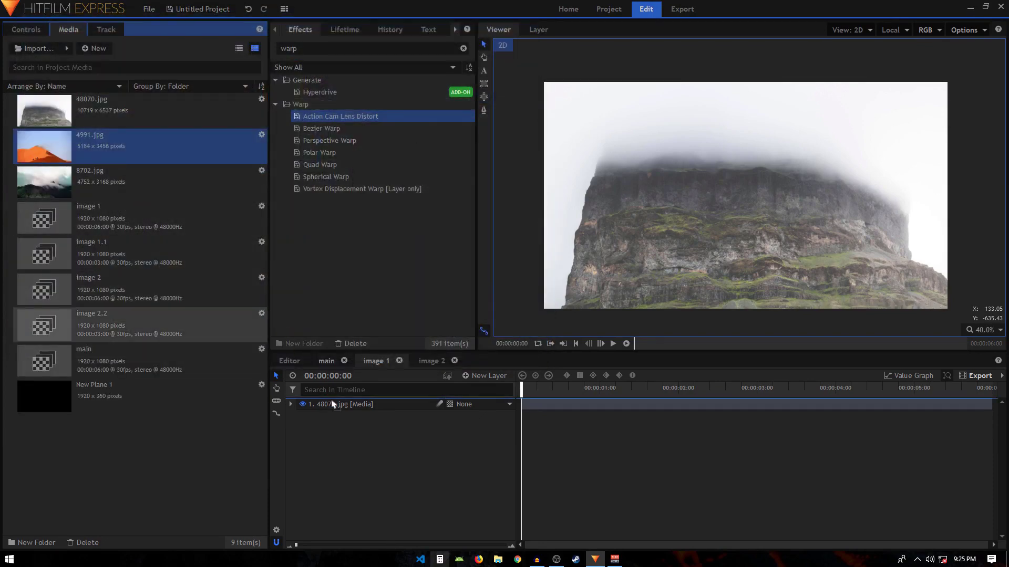
pyautogui.moveTo(332, 404); pyautogui.dragTo(330, 403)
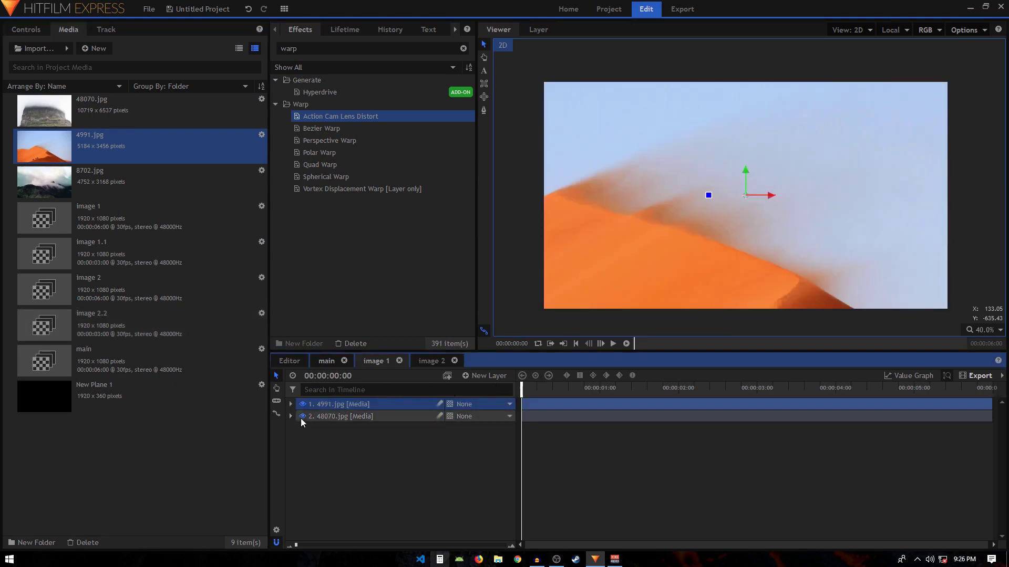
pyautogui.click(302, 419)
pyautogui.press('Delete')
# Scale the 4991.jpg layer to 39.0% and move it up until its lower edge is near the frame's bottom edge
pyautogui.click(290, 404)
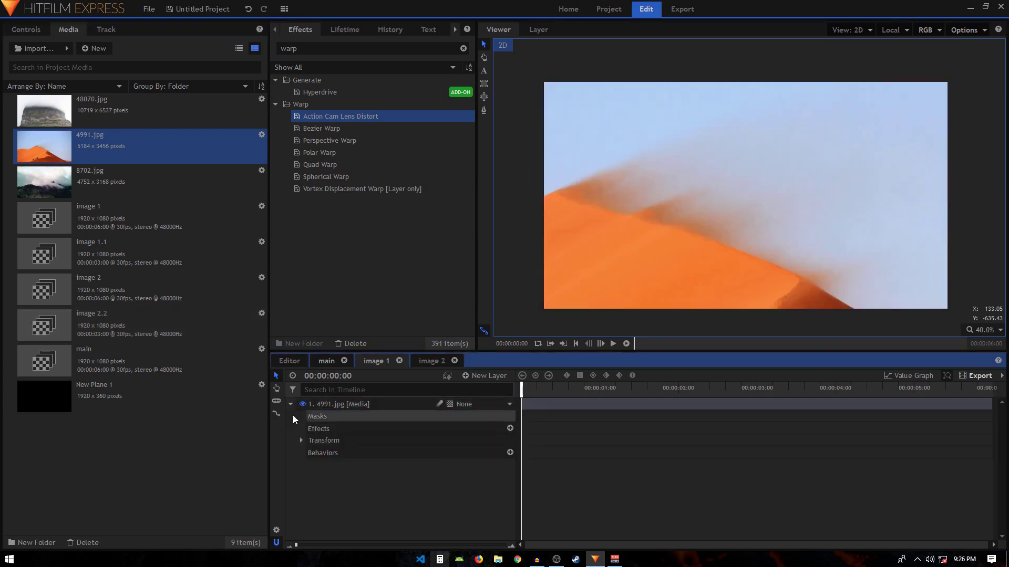
pyautogui.click(301, 441)
pyautogui.moveTo(473, 488); pyautogui.dragTo(441, 489)
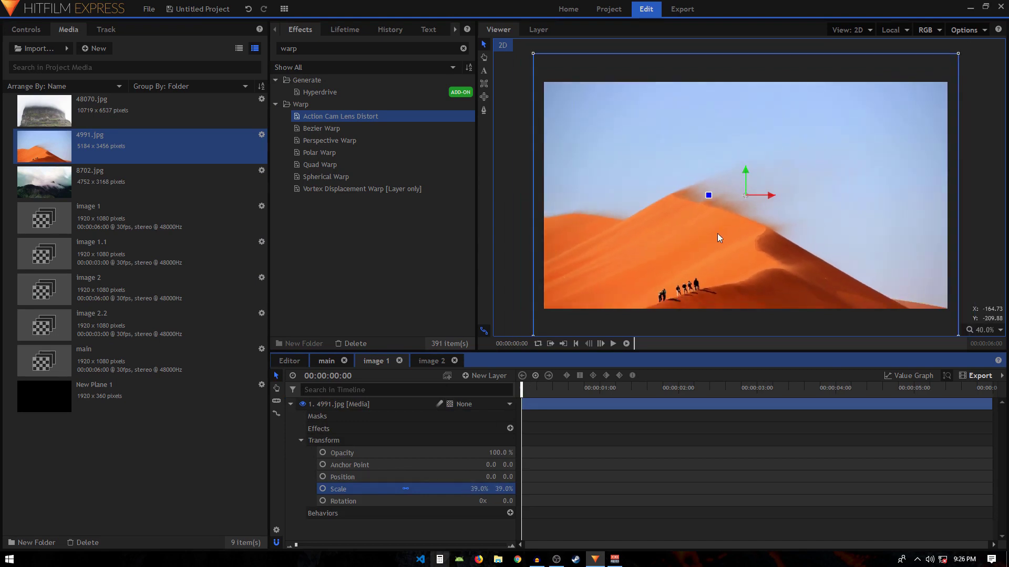
pyautogui.moveTo(745, 169); pyautogui.dragTo(745, 143)
pyautogui.click(290, 404)
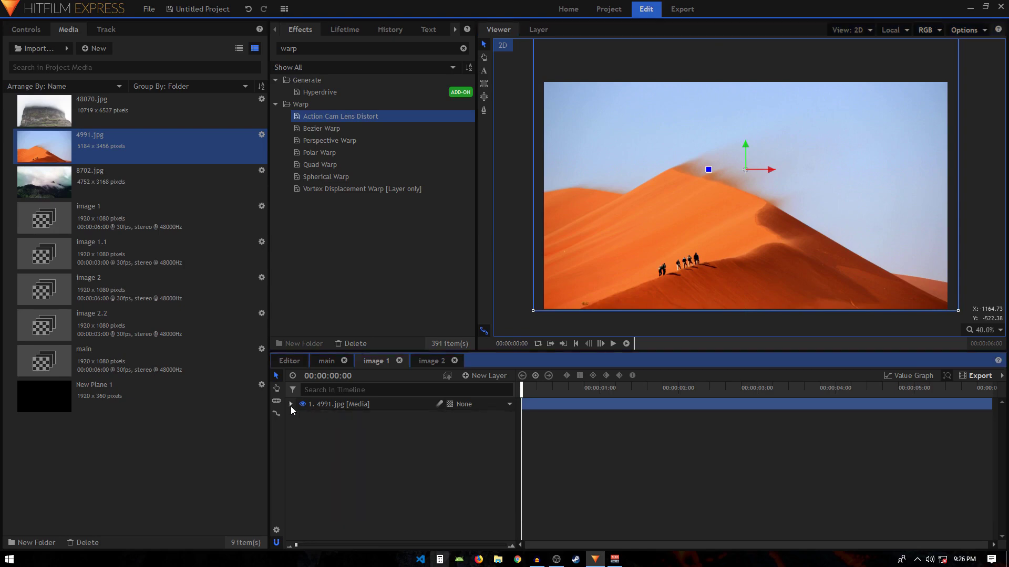
# Delete the 8702.jpg layer from the Image 2 composite, import 11054.jpg and place it there instead
pyautogui.click(427, 360)
pyautogui.click(348, 405)
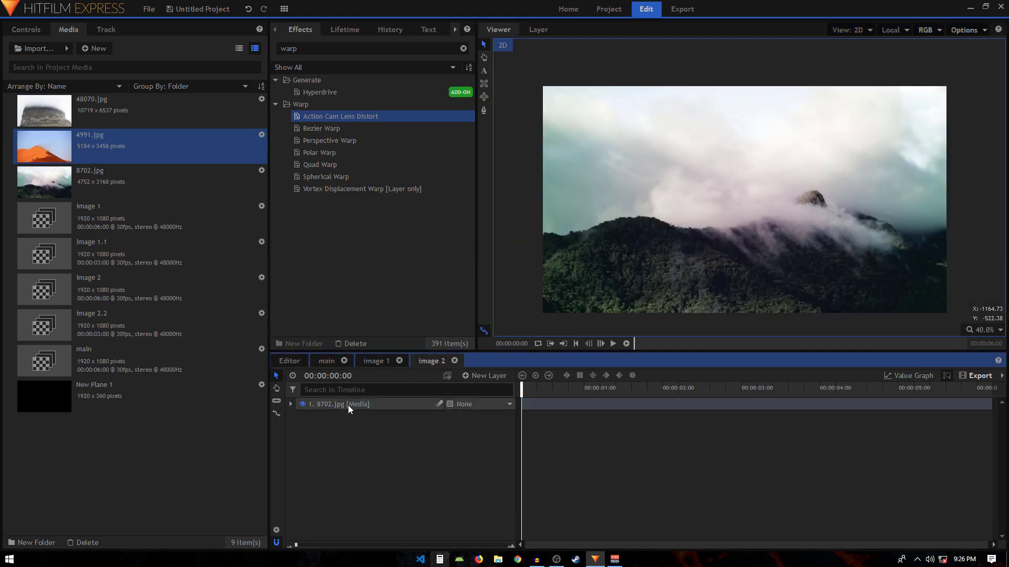
pyautogui.press('Delete')
pyautogui.click(29, 49)
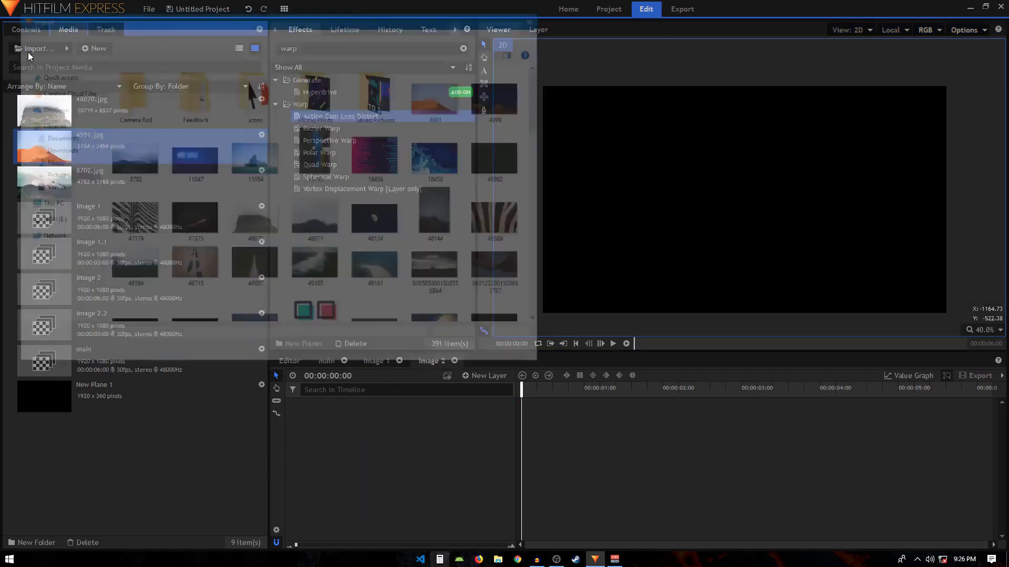
pyautogui.click(252, 160)
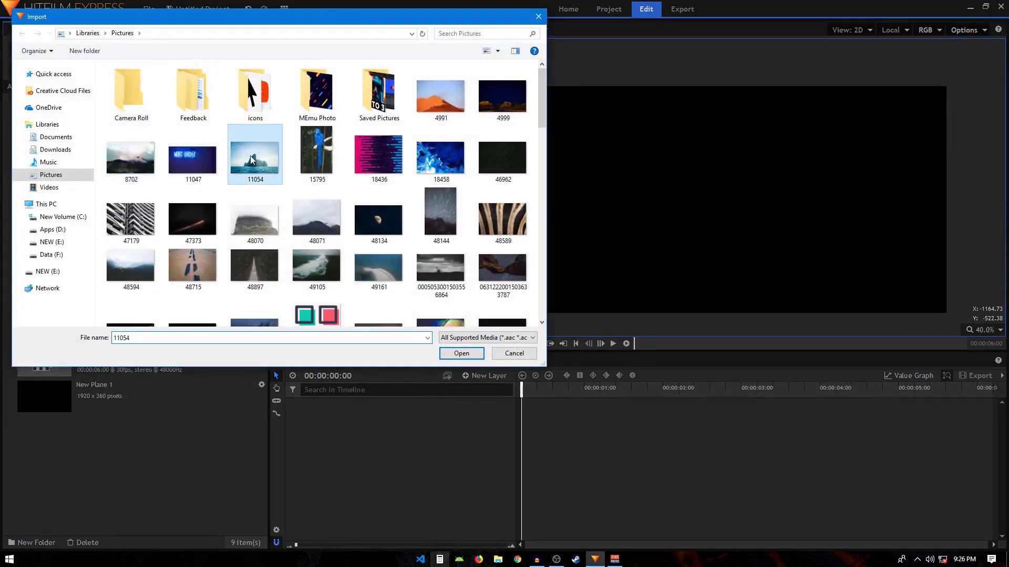
pyautogui.doubleClick(252, 161)
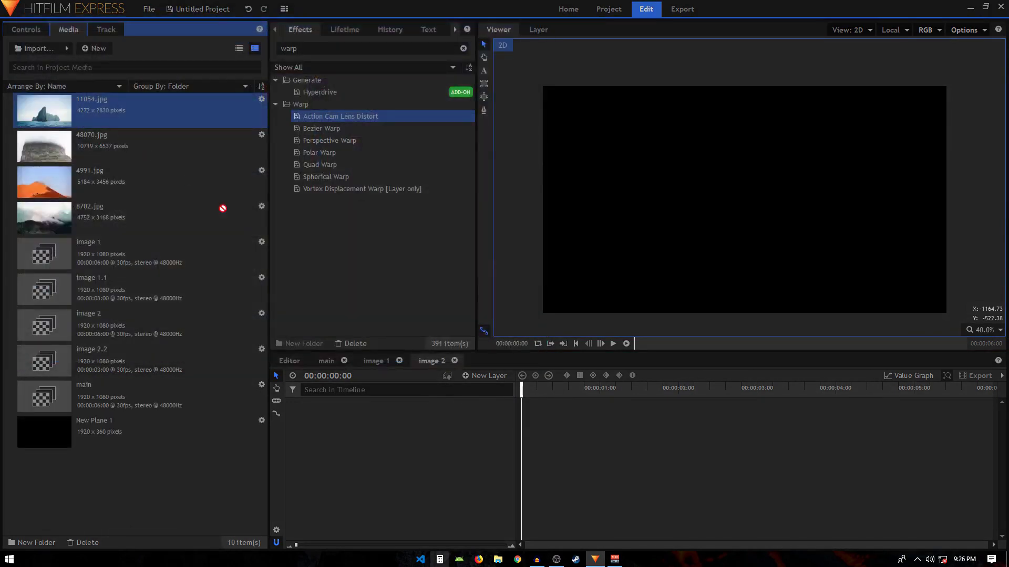
pyautogui.moveTo(374, 436); pyautogui.dragTo(375, 436)
# Scale the 11054.jpg layer to 46.0% and raise it to a Y position of about 87.5
pyautogui.click(290, 404)
pyautogui.click(301, 441)
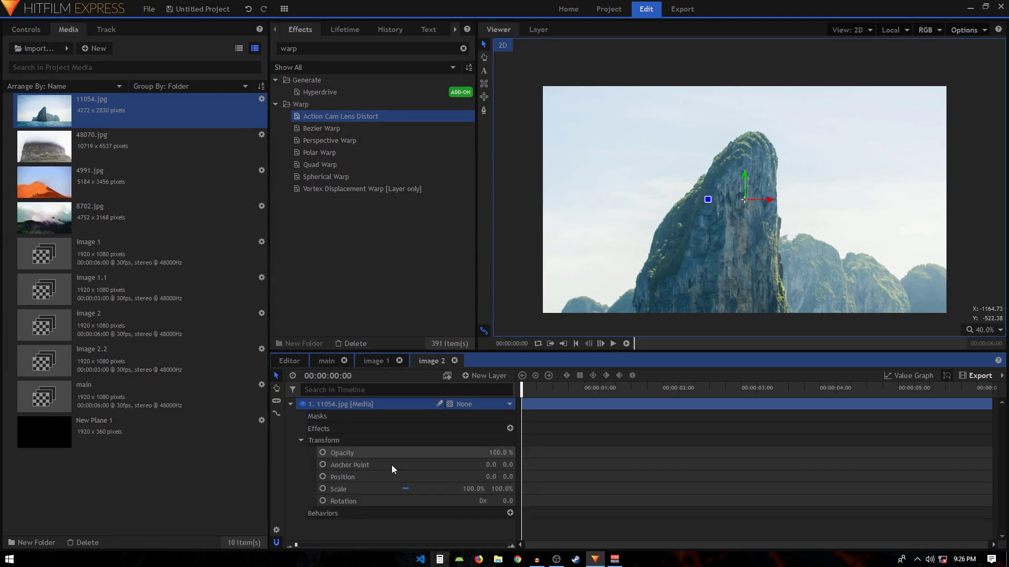
pyautogui.click(368, 488)
pyautogui.scroll(-8, 734, 199)
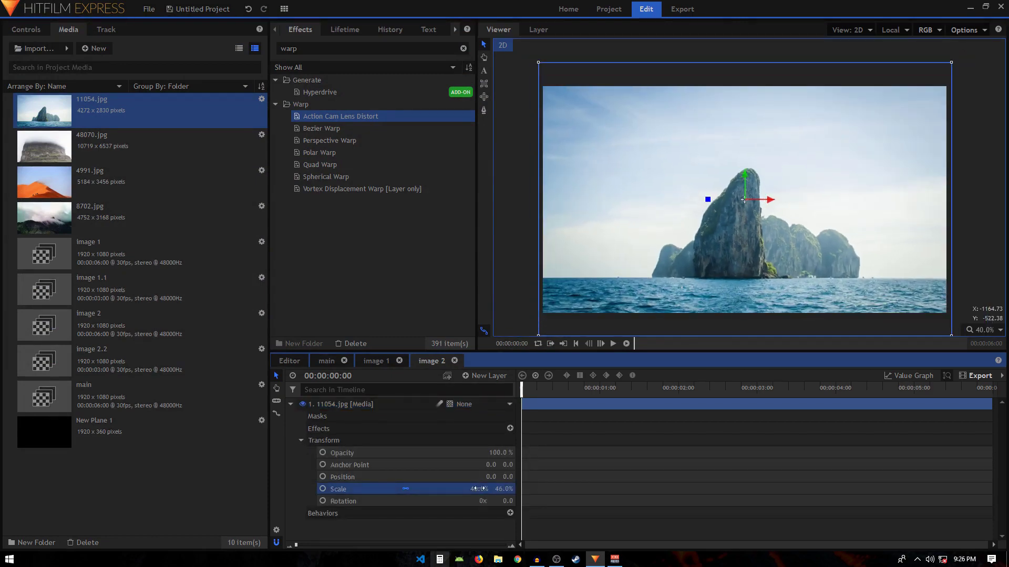
pyautogui.moveTo(745, 178); pyautogui.dragTo(745, 159)
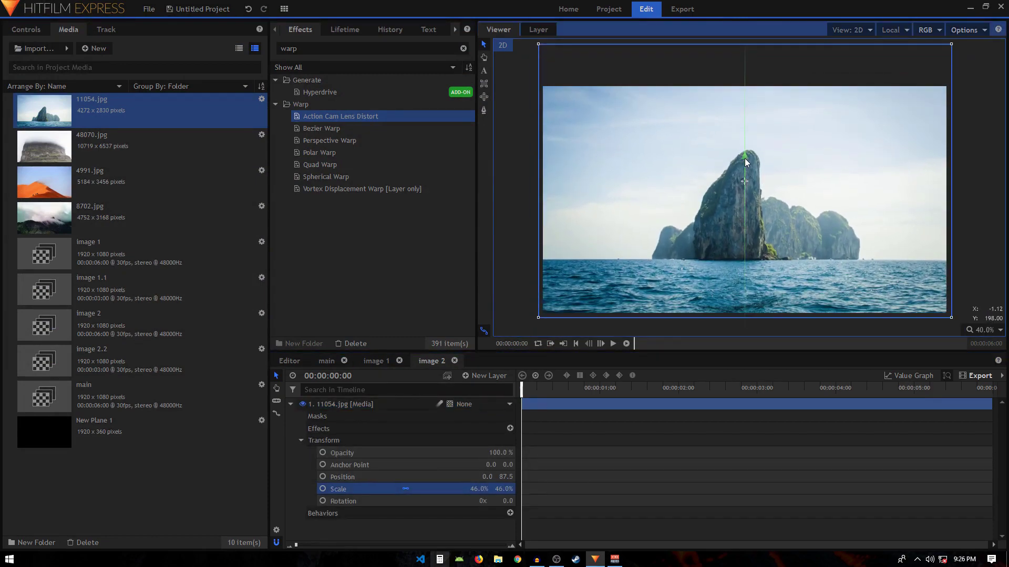
pyautogui.click(291, 404)
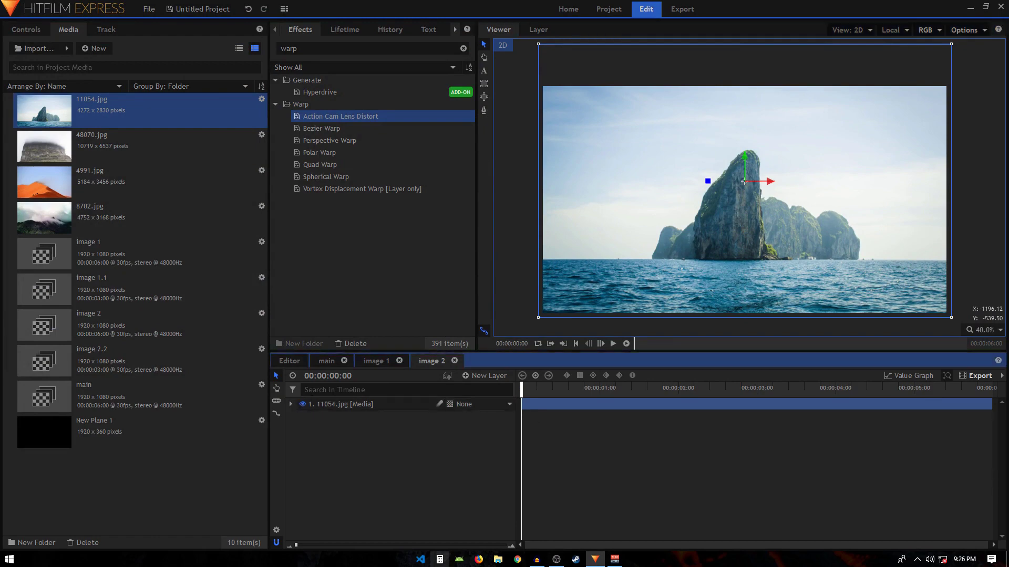
# Return to the main composite and play the dune-to-island transition repeatedly from about 00:00:02:00 to check it with the replaced photos
pyautogui.click(322, 365)
pyautogui.click(679, 392)
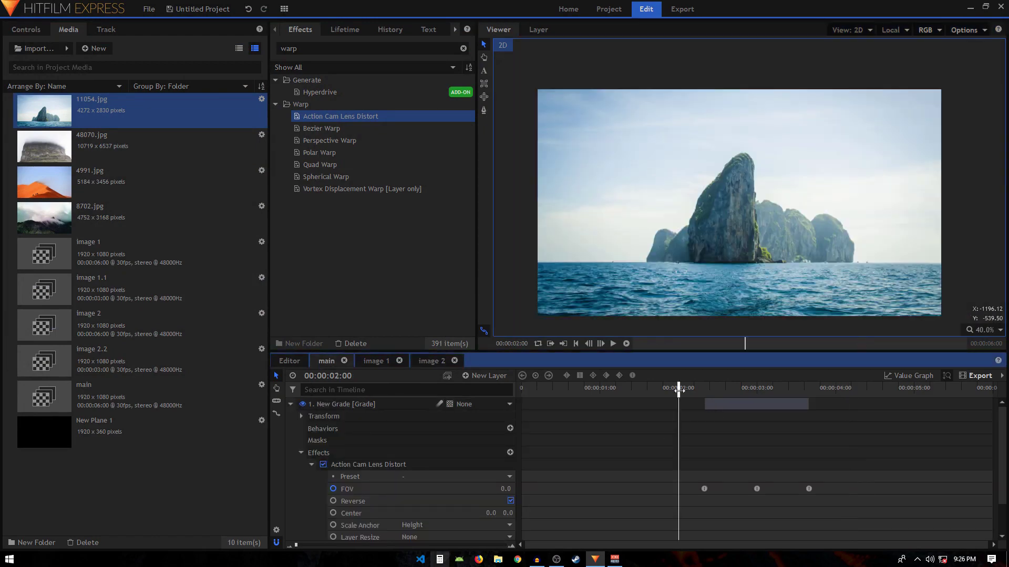
pyautogui.click(291, 404)
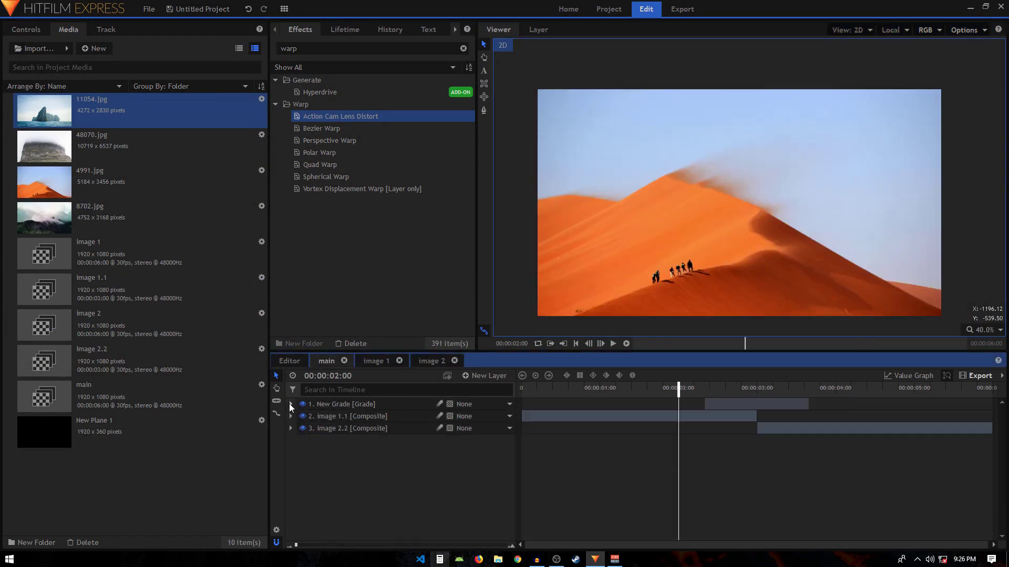
pyautogui.click(613, 343)
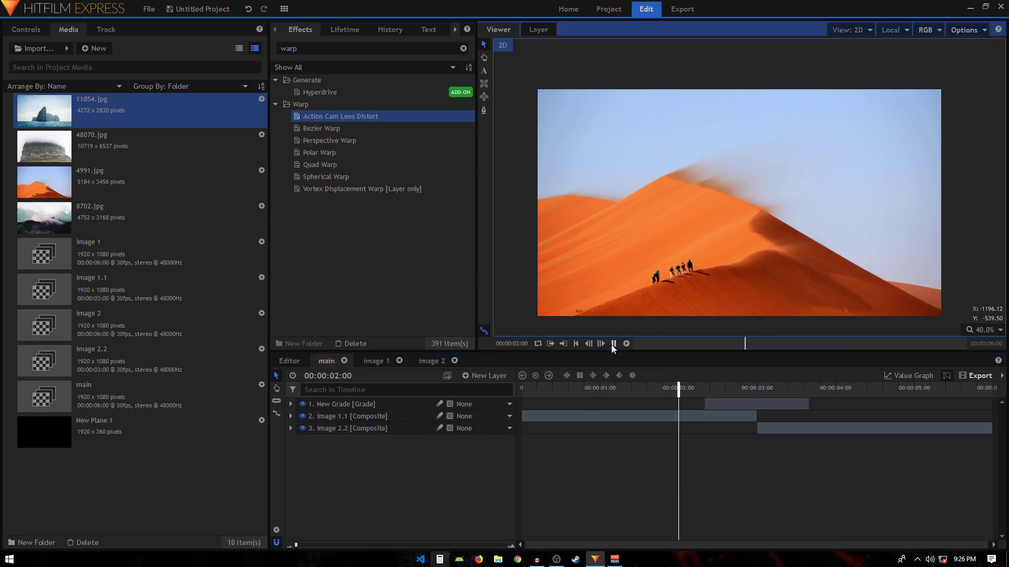
pyautogui.click(613, 343)
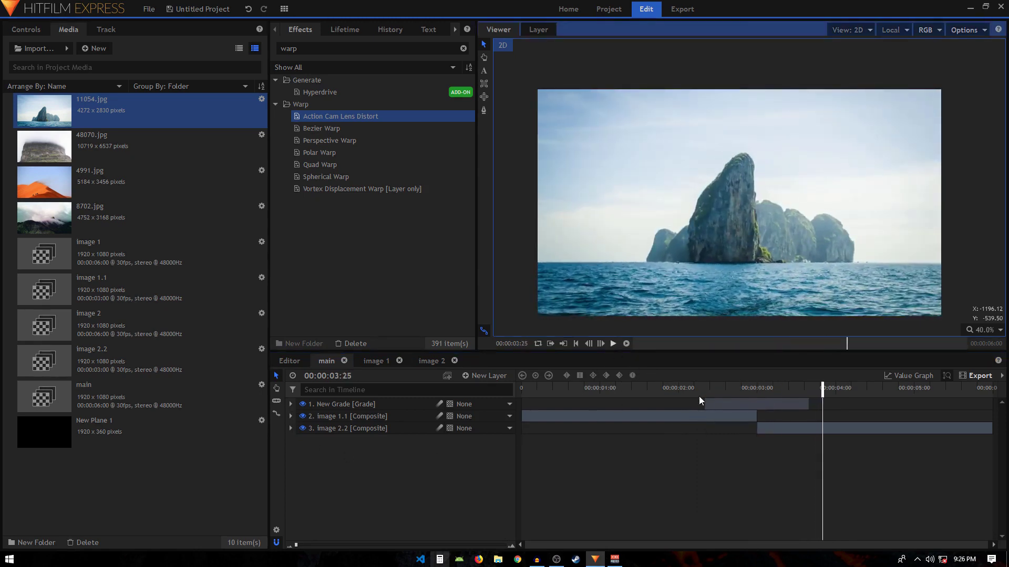
pyautogui.click(675, 387)
pyautogui.click(616, 345)
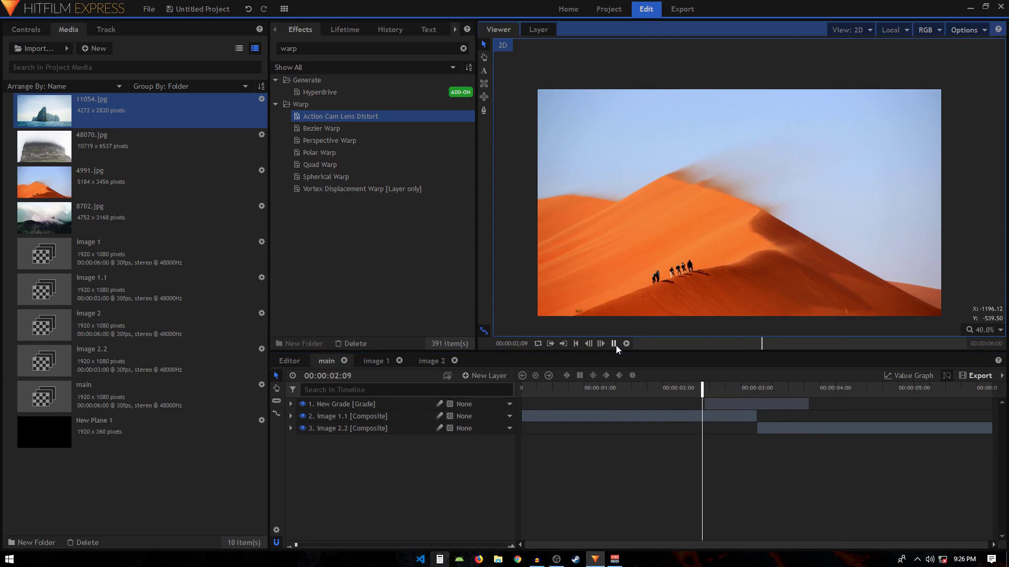
pyautogui.click(616, 345)
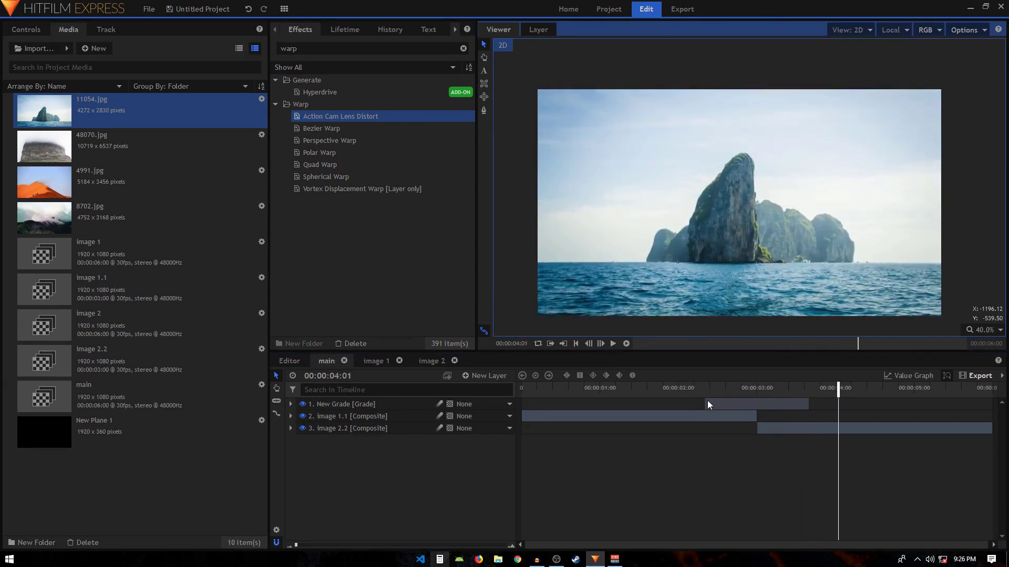
pyautogui.click(680, 389)
pyautogui.click(613, 344)
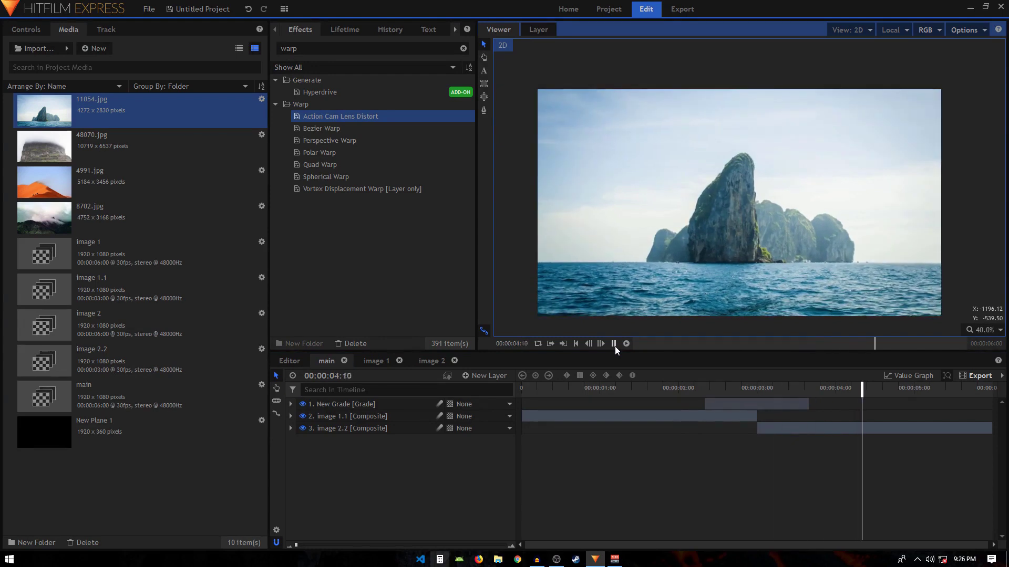
pyautogui.click(613, 344)
pyautogui.click(678, 390)
pyautogui.click(614, 344)
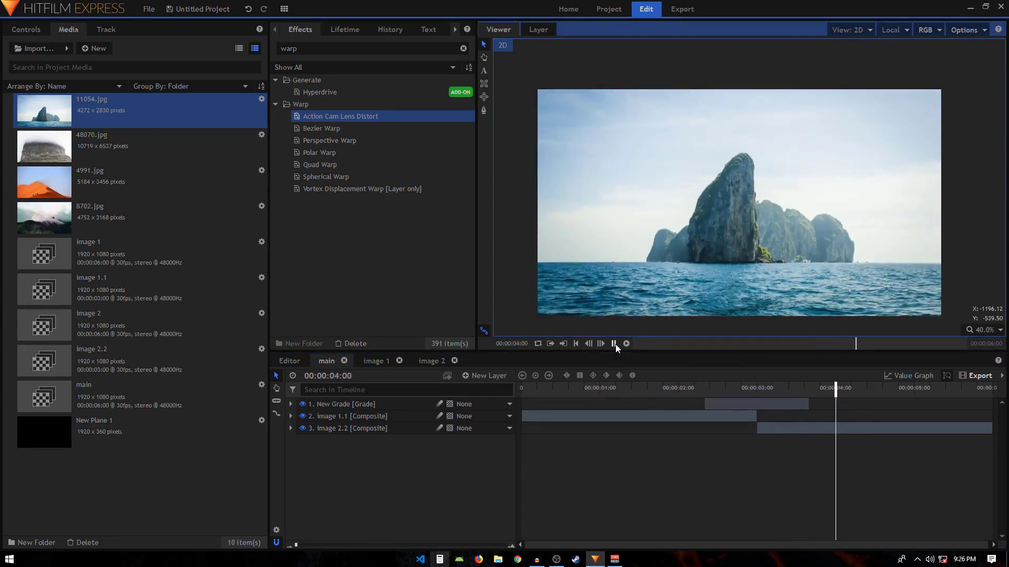
pyautogui.click(614, 344)
pyautogui.click(677, 396)
pyautogui.click(613, 344)
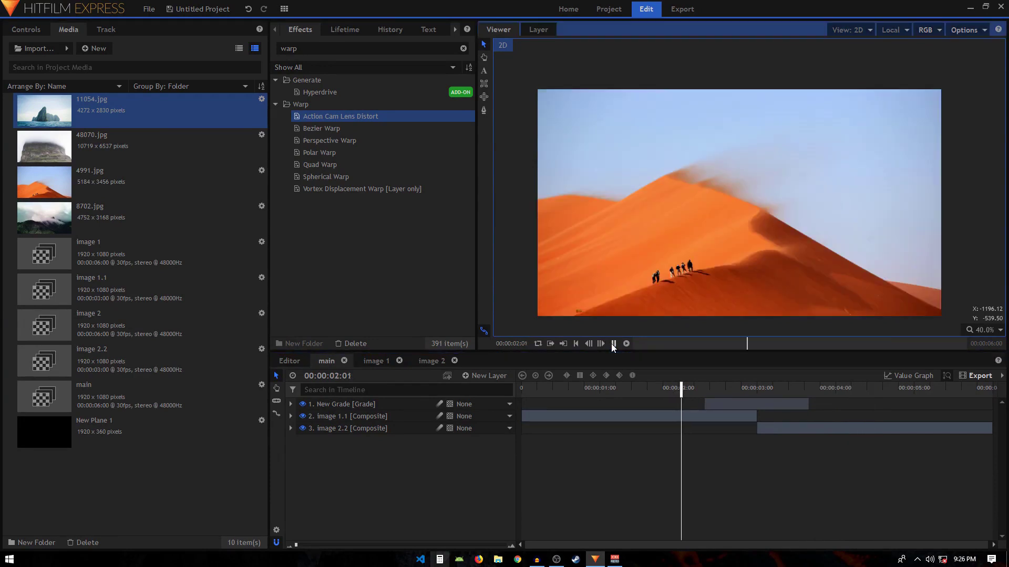